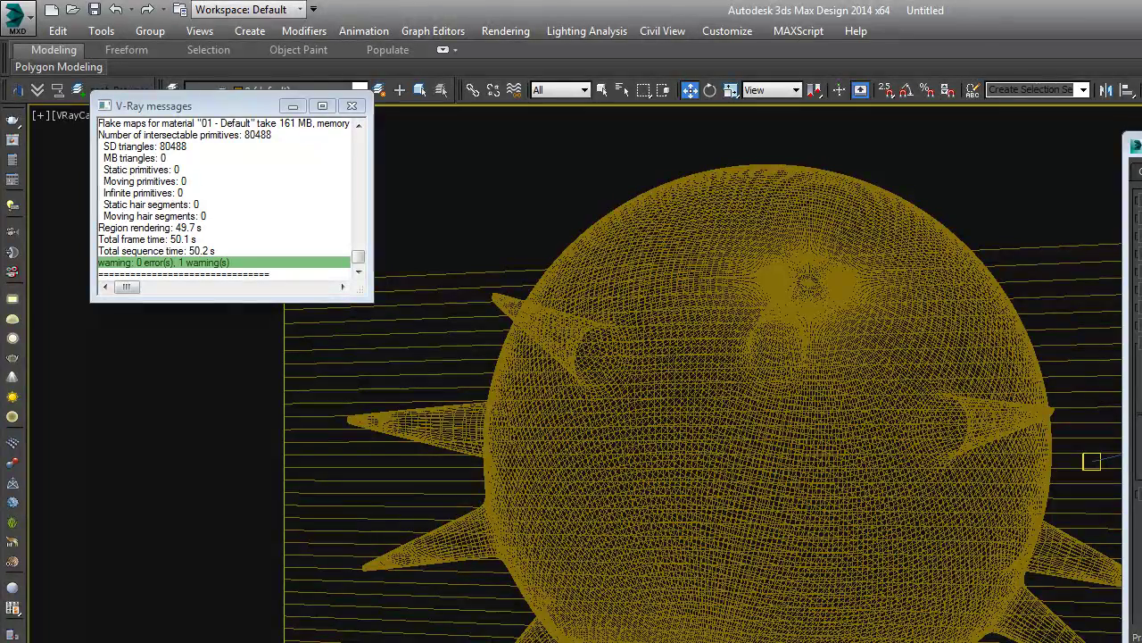
- Select the spiked sphere, display the viewport shaded and open the Material Editor
left_click(807, 226)
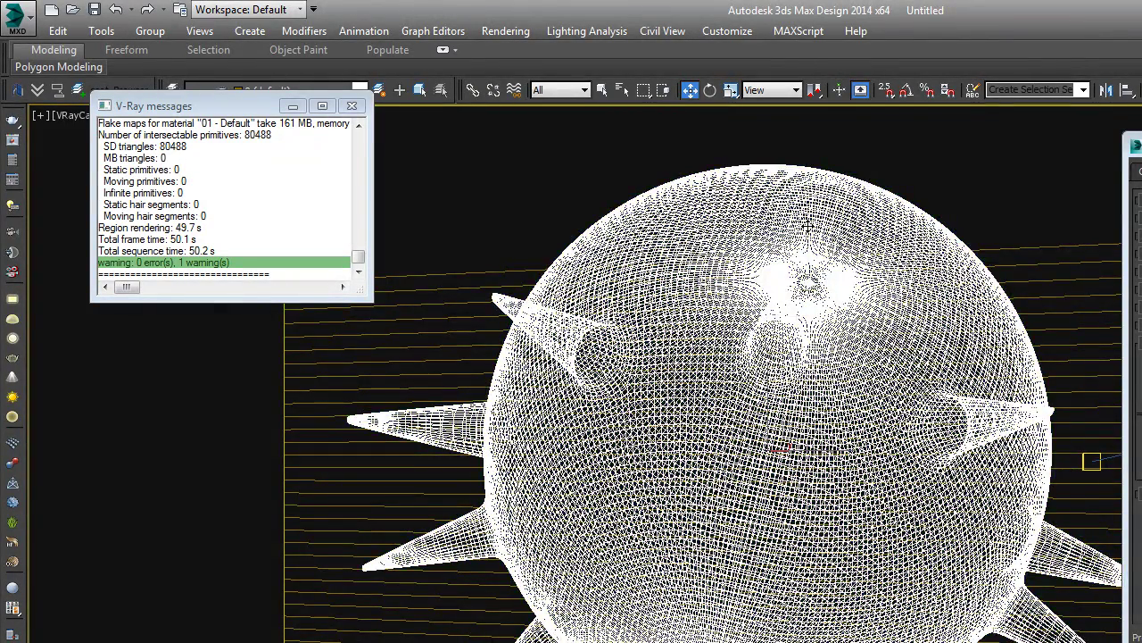
key("F3")
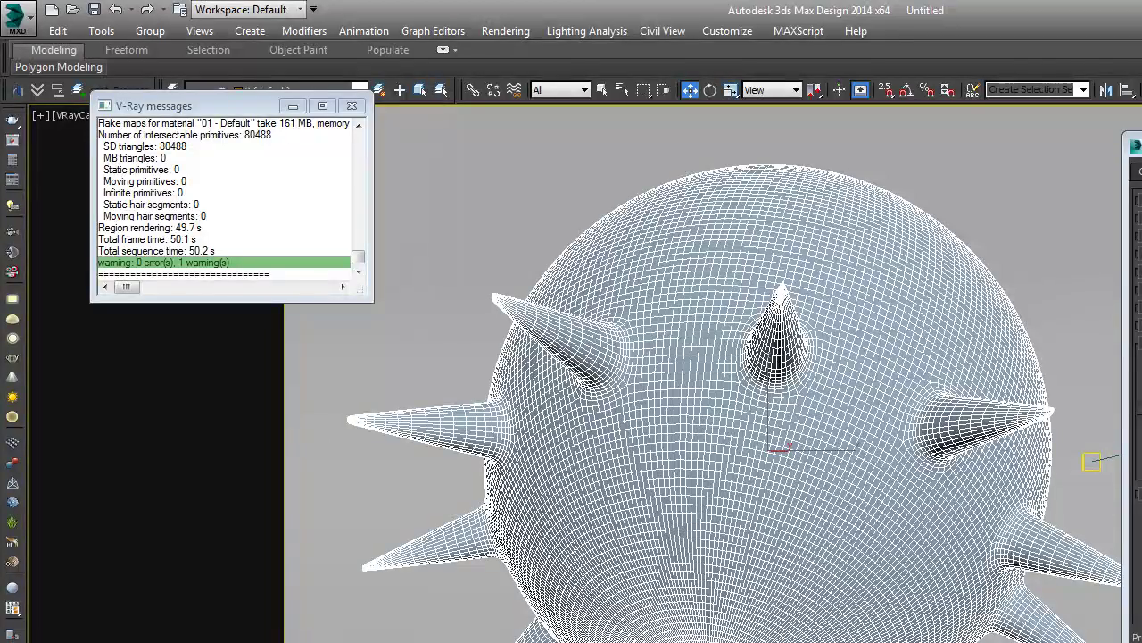
left_click(786, 61)
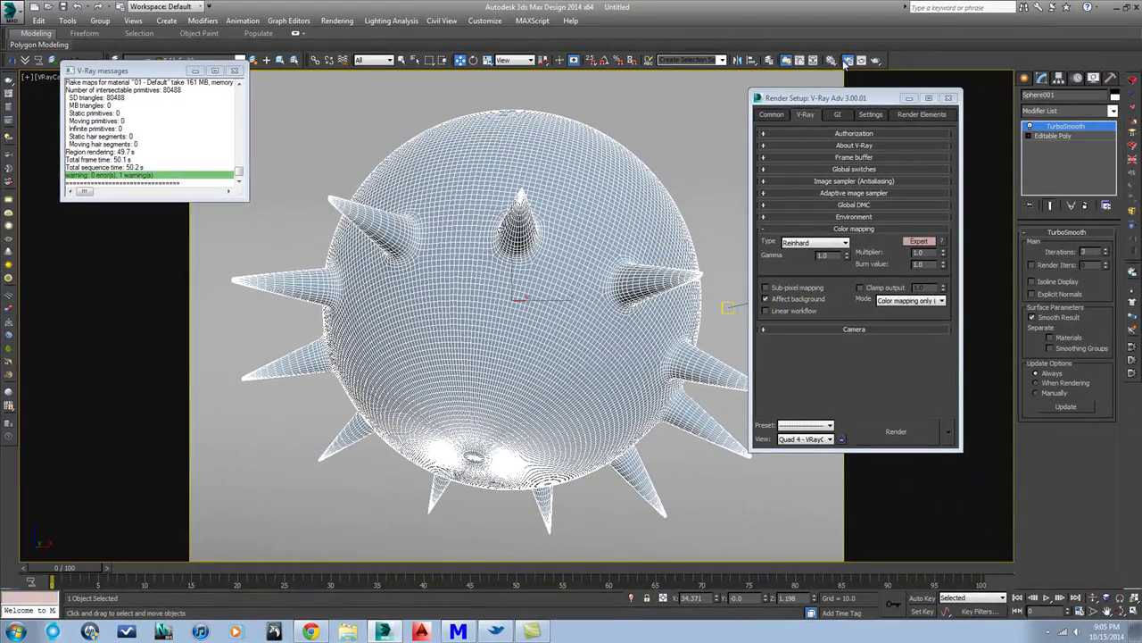
left_click(831, 60)
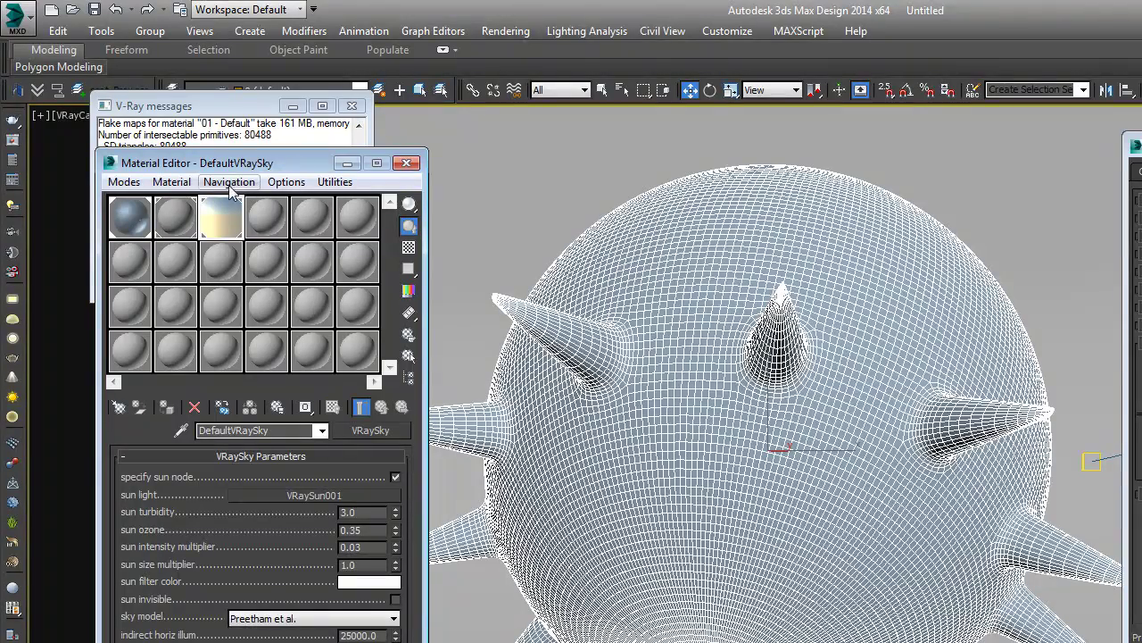
- Check the environment map assigned to the background in the Environment and Effects settings
left_click(506, 30)
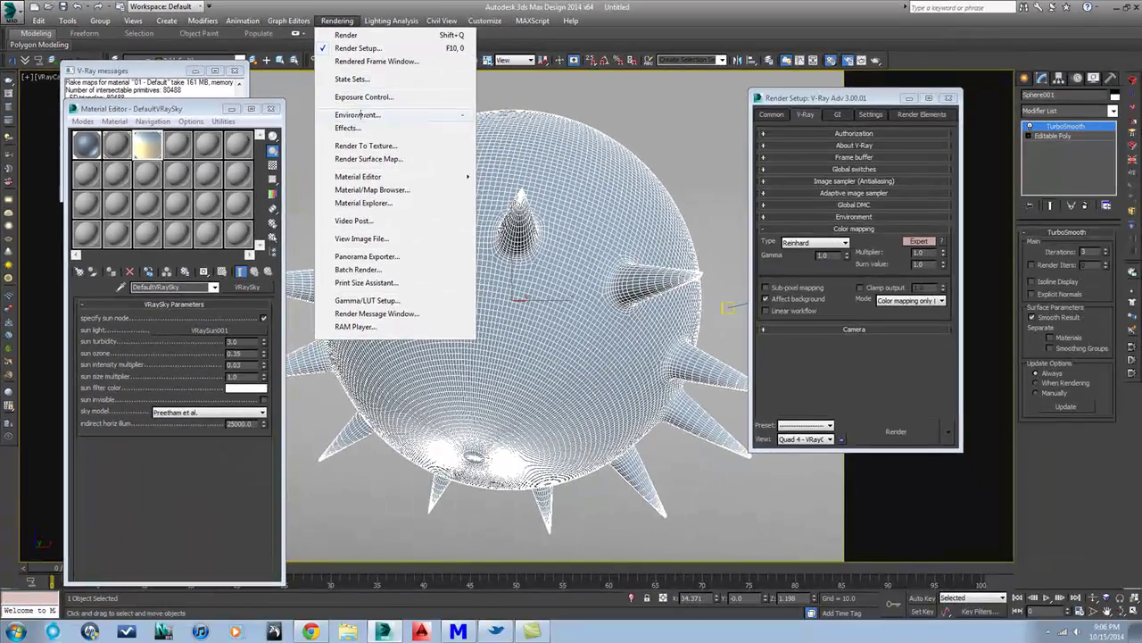
left_click(360, 114)
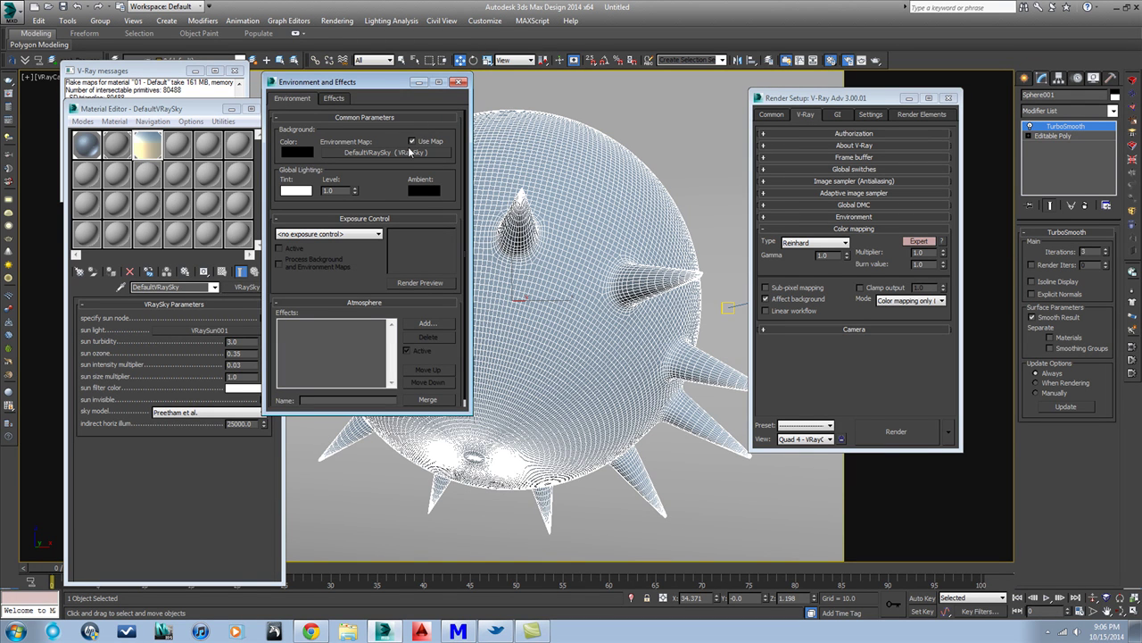
left_click(459, 82)
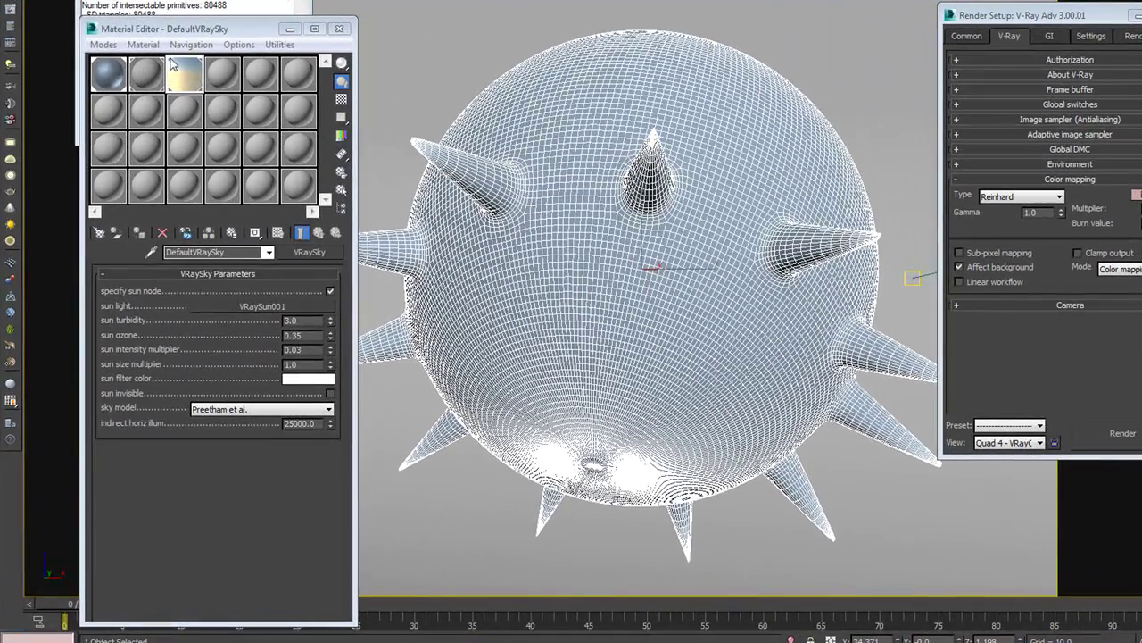
- Display the first material's parameters and locate VRayCarPaintMtl among the V-Ray material types without changing the type
left_click(109, 77)
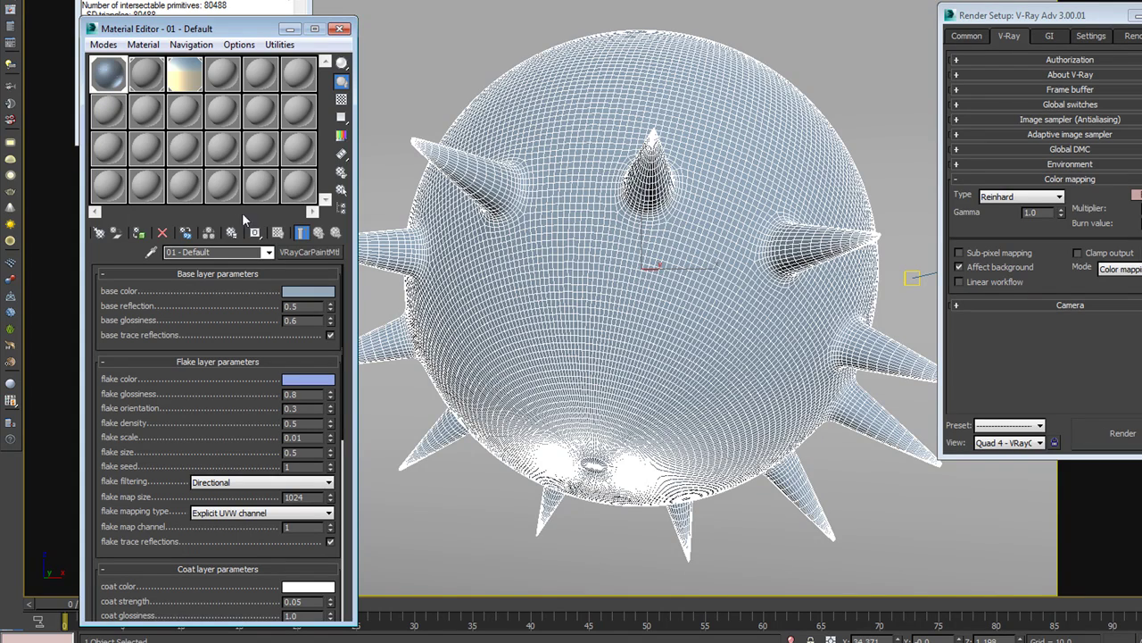
left_click(304, 254)
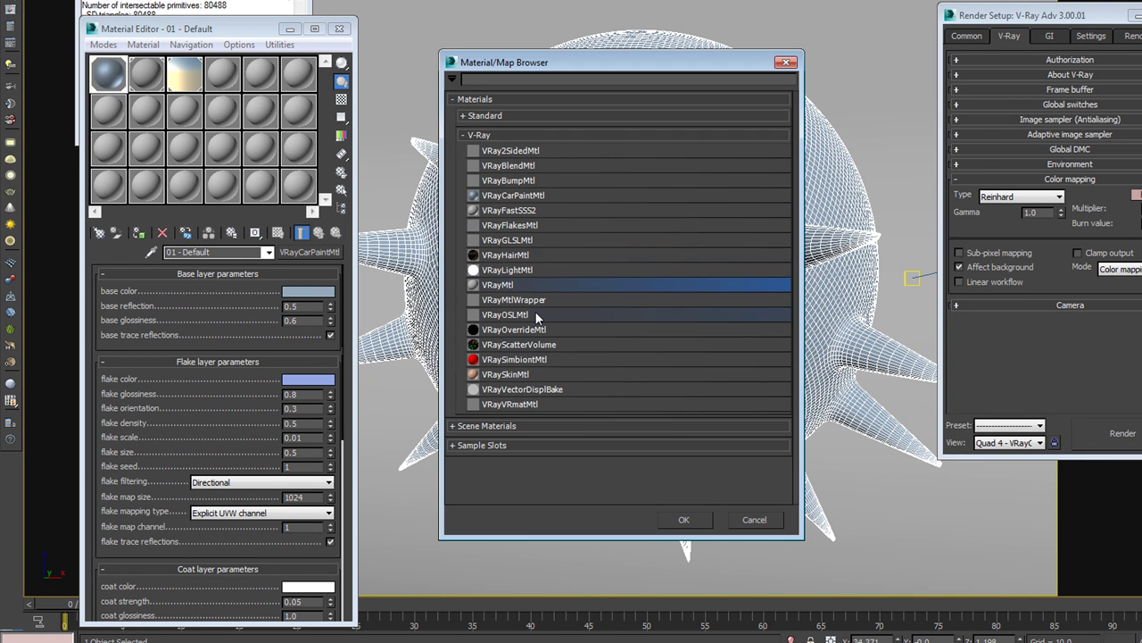
left_click(523, 196)
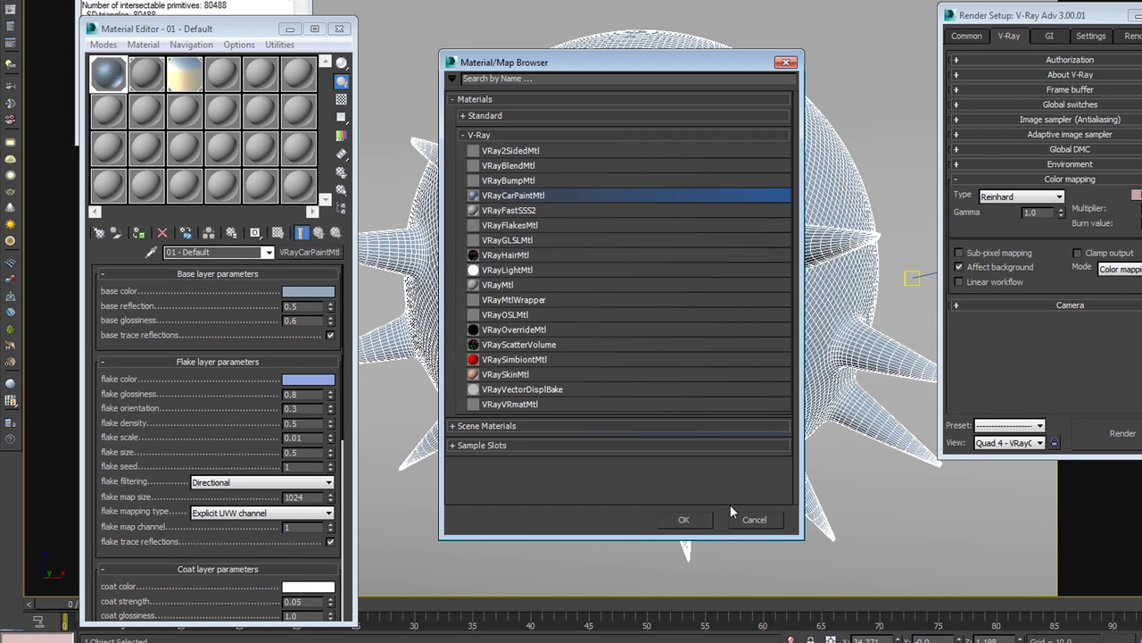
left_click(785, 62)
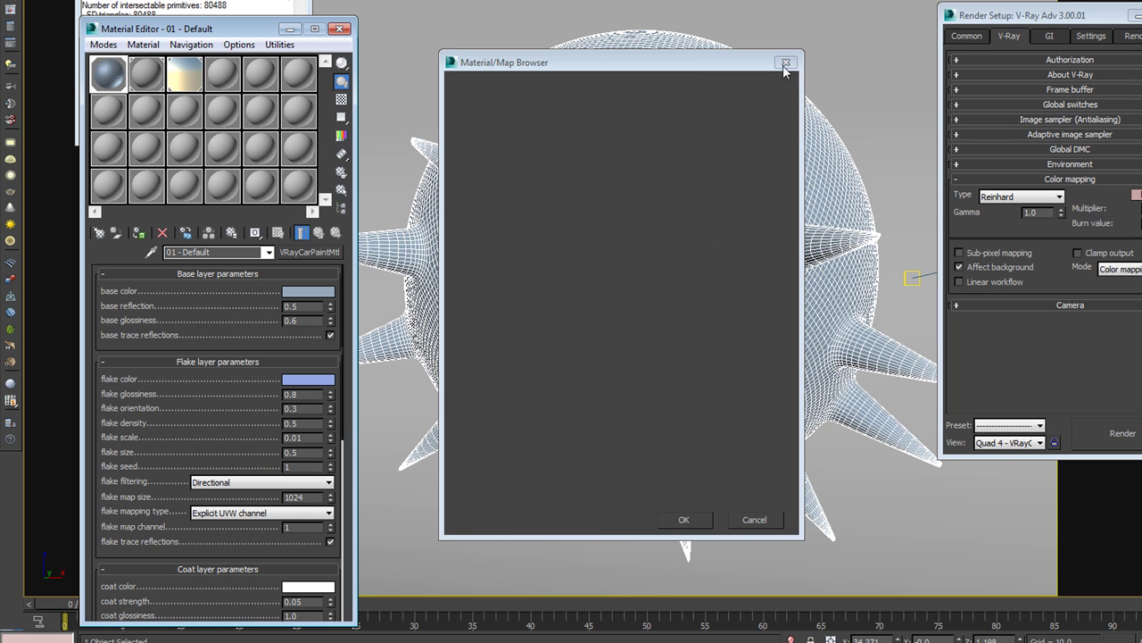
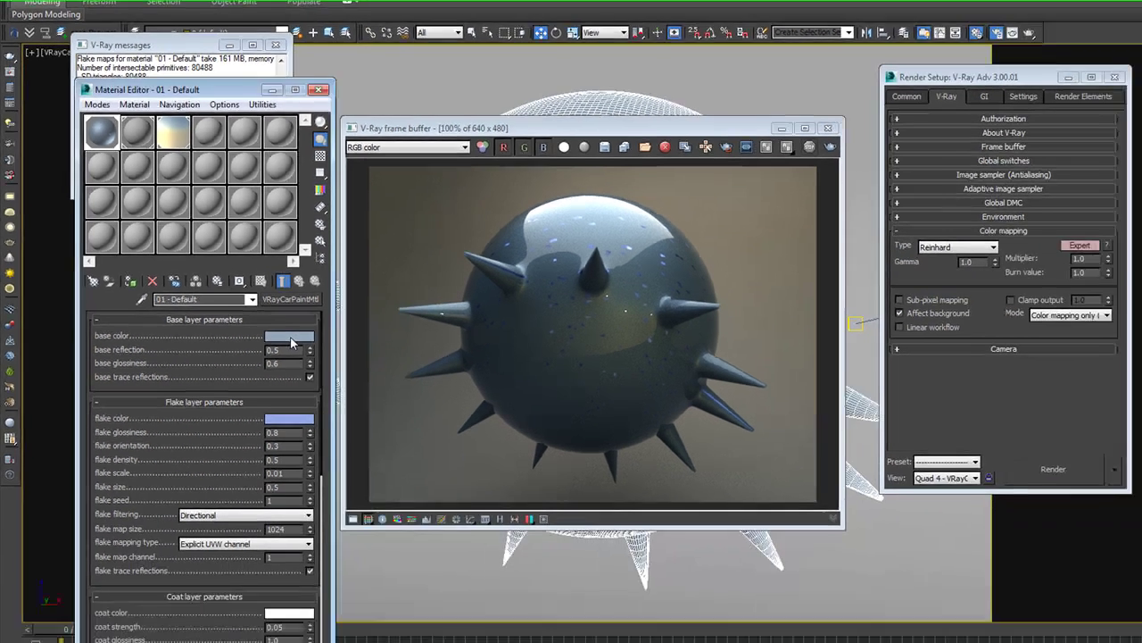
- Set the car paint's base color to dark red with hue 0, saturation 255 and value 47
left_click(368, 475)
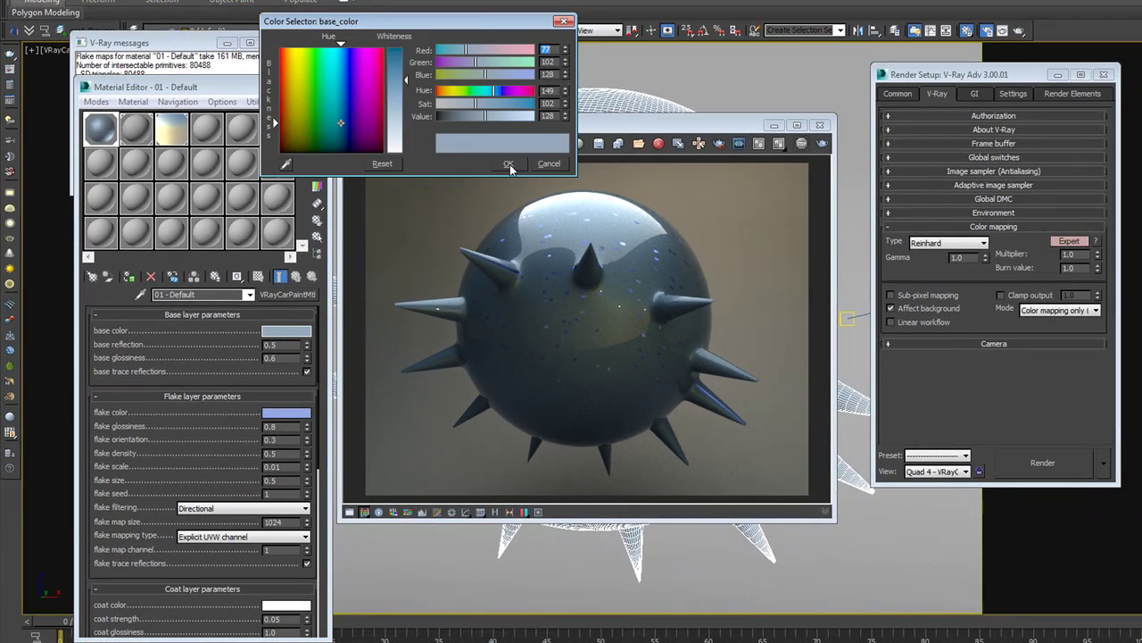
left_click(441, 93)
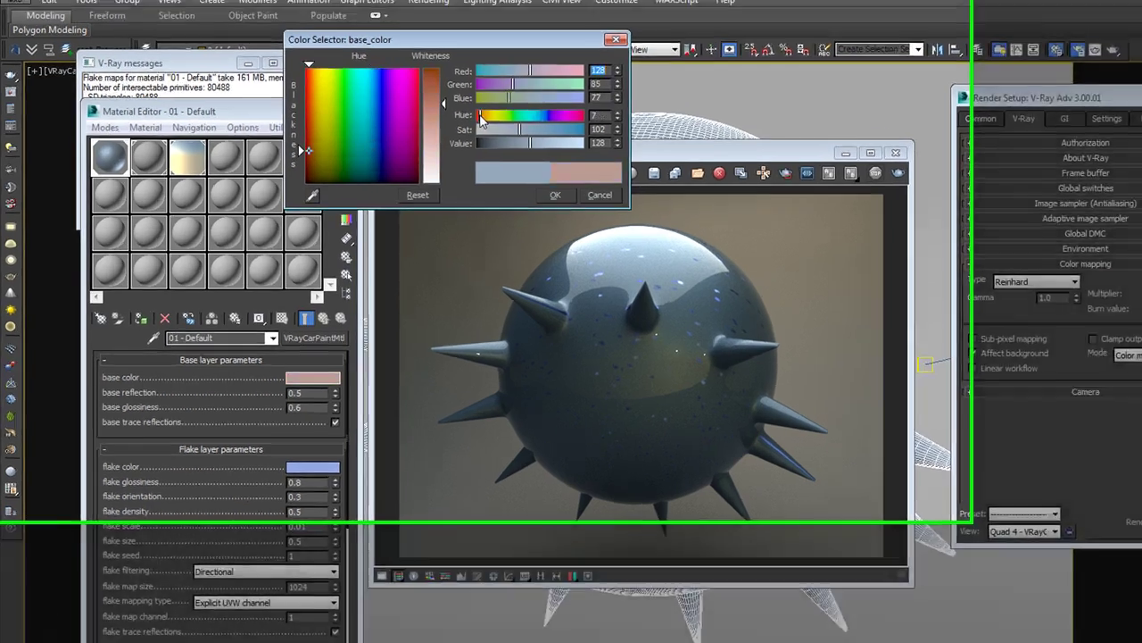
left_click(584, 129)
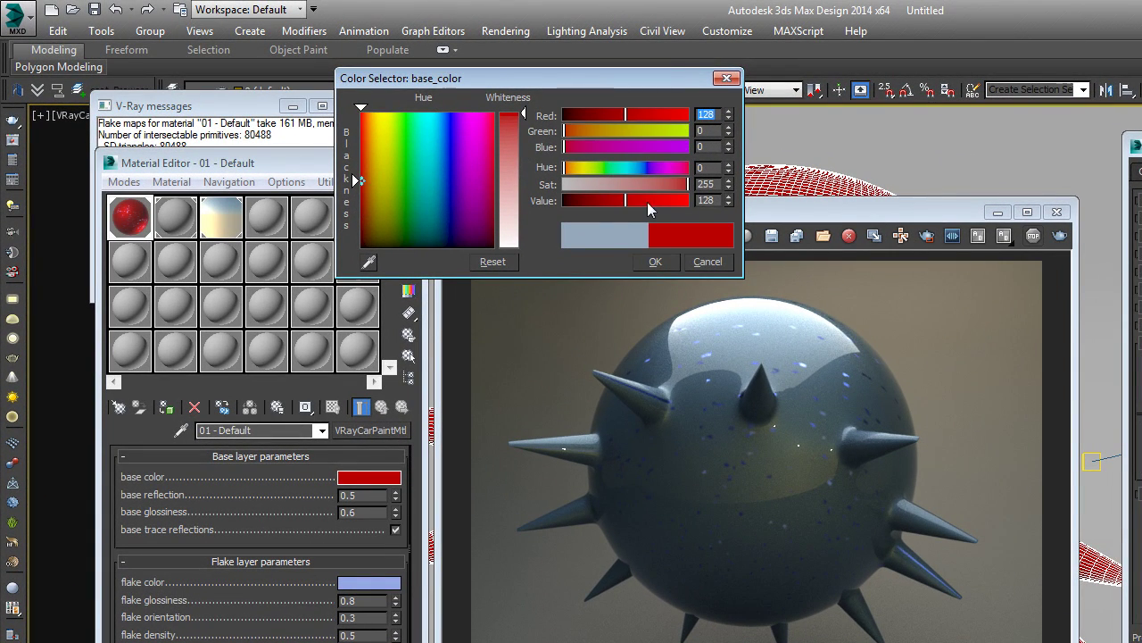
left_click_drag(649, 209, 592, 199)
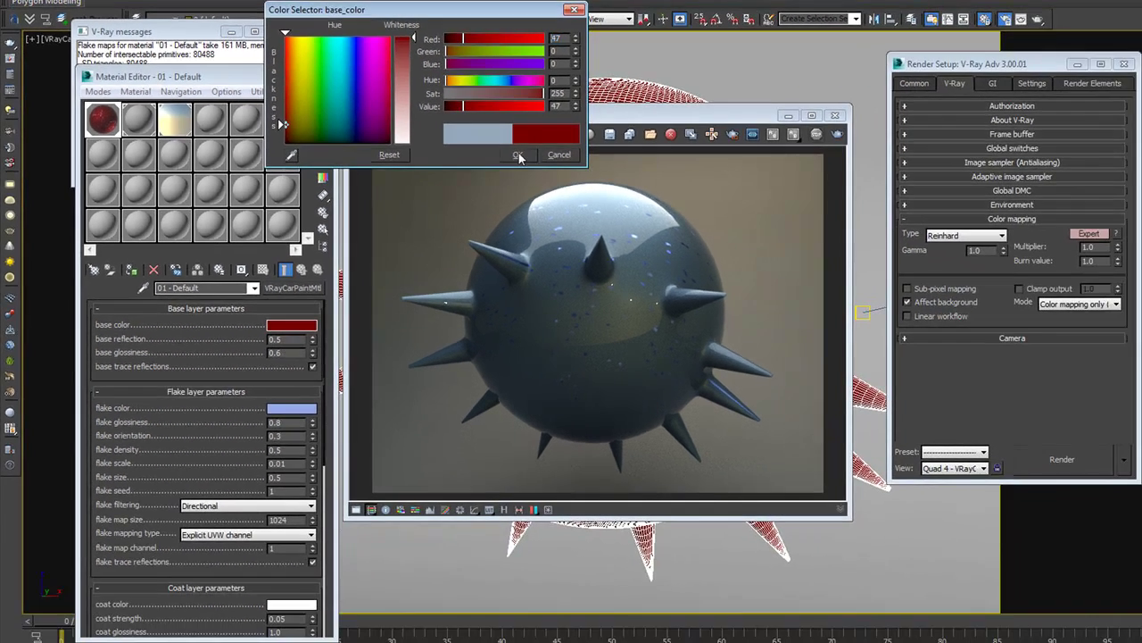
left_click(655, 262)
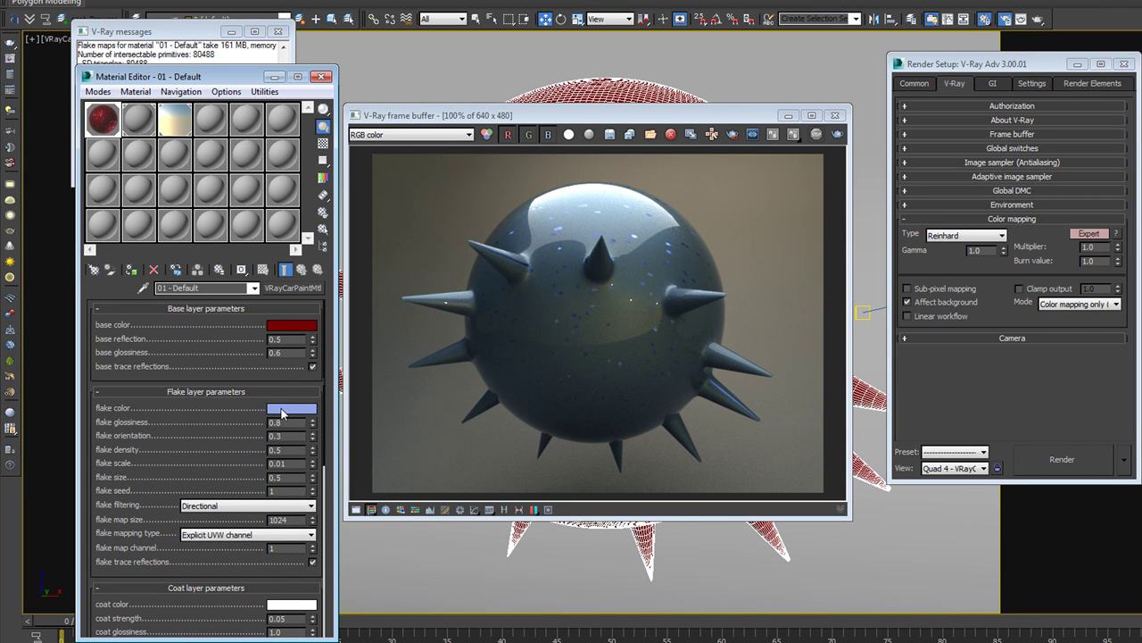
- Copy the dark red base color onto the flake color
right_click(294, 332)
left_click(311, 338)
right_click(287, 411)
left_click(325, 431)
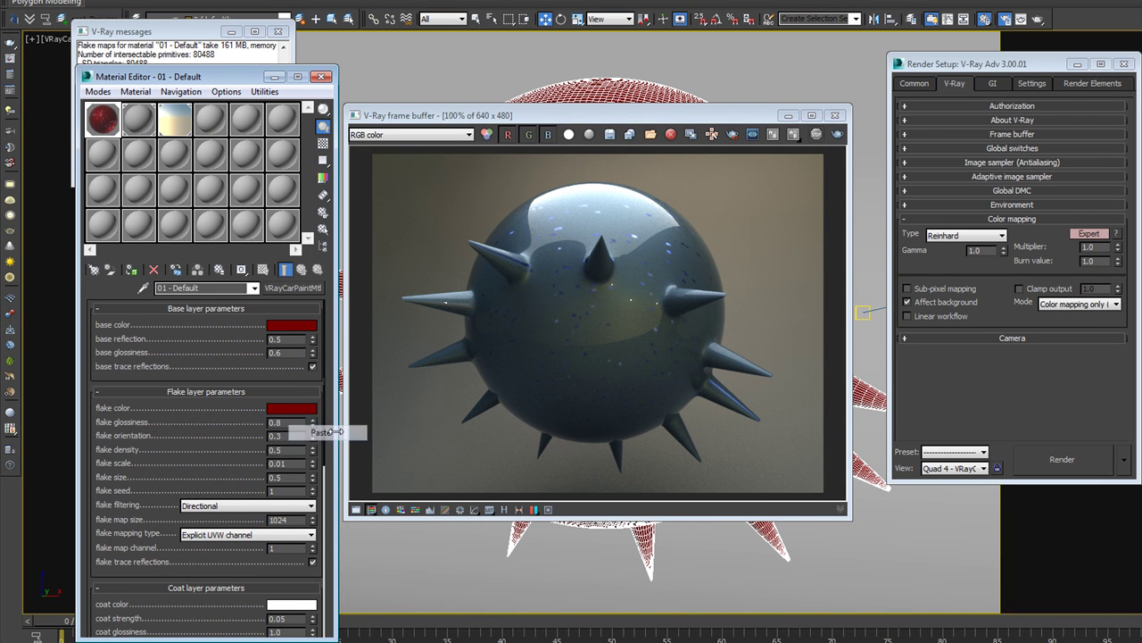
- Change the flake color to bright orange with hue 3, saturation 255 and value 249
left_click(293, 411)
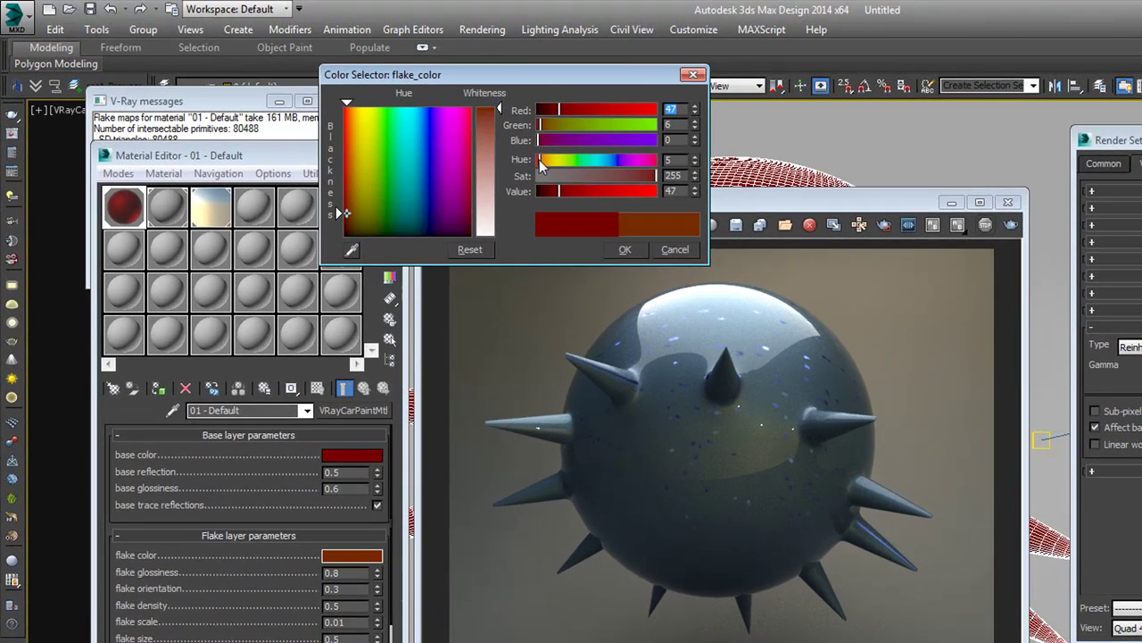
left_click(447, 81)
left_click_drag(537, 161, 539, 159)
left_click_drag(615, 188, 653, 196)
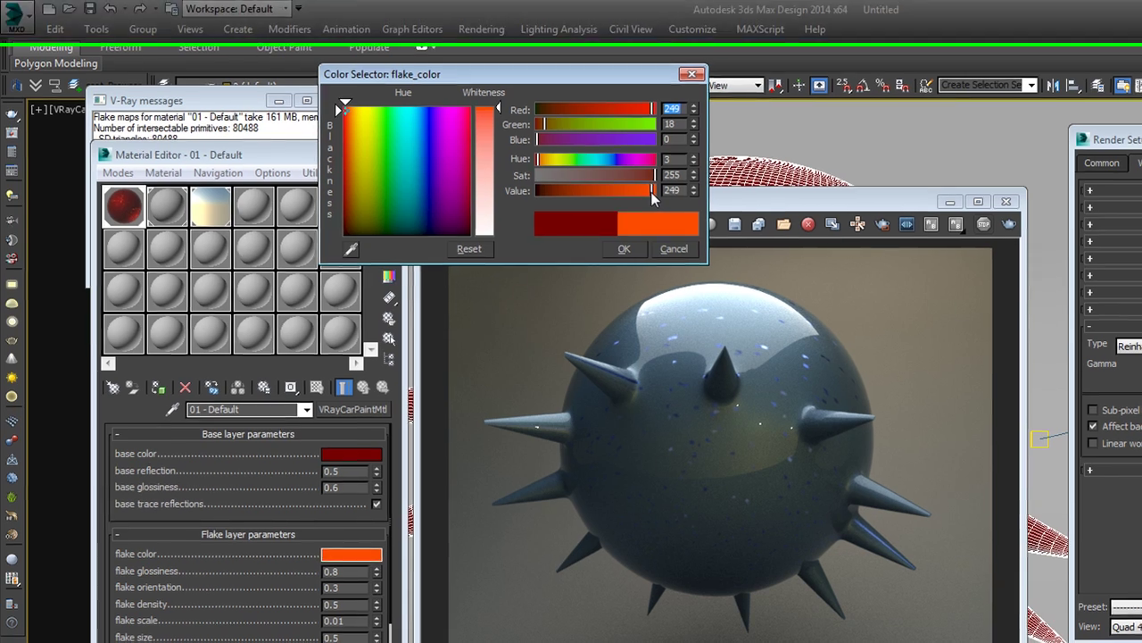
left_click(623, 248)
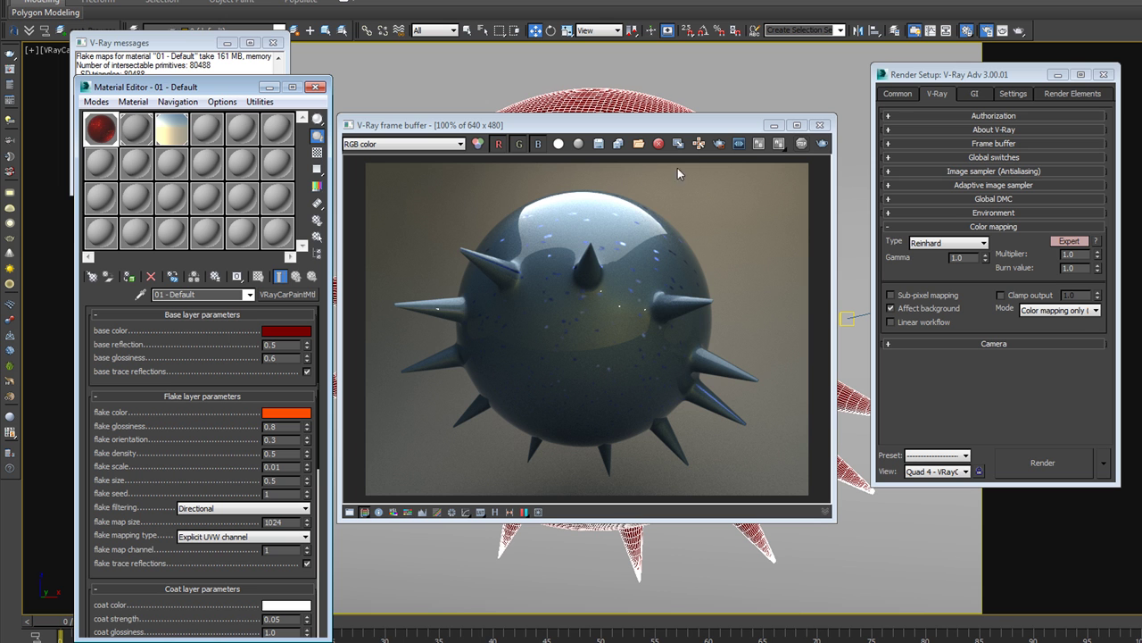
- Render only a region over the sphere's upper-right part and display the frame buffer colors in sRGB
left_click(720, 147)
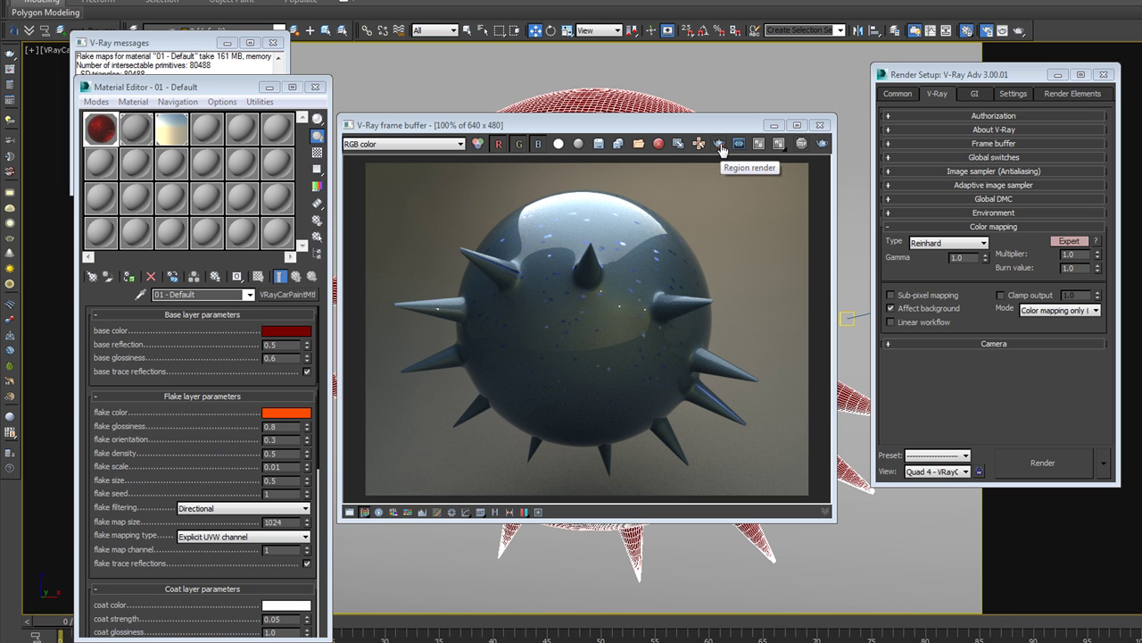
left_click_drag(574, 170, 700, 346)
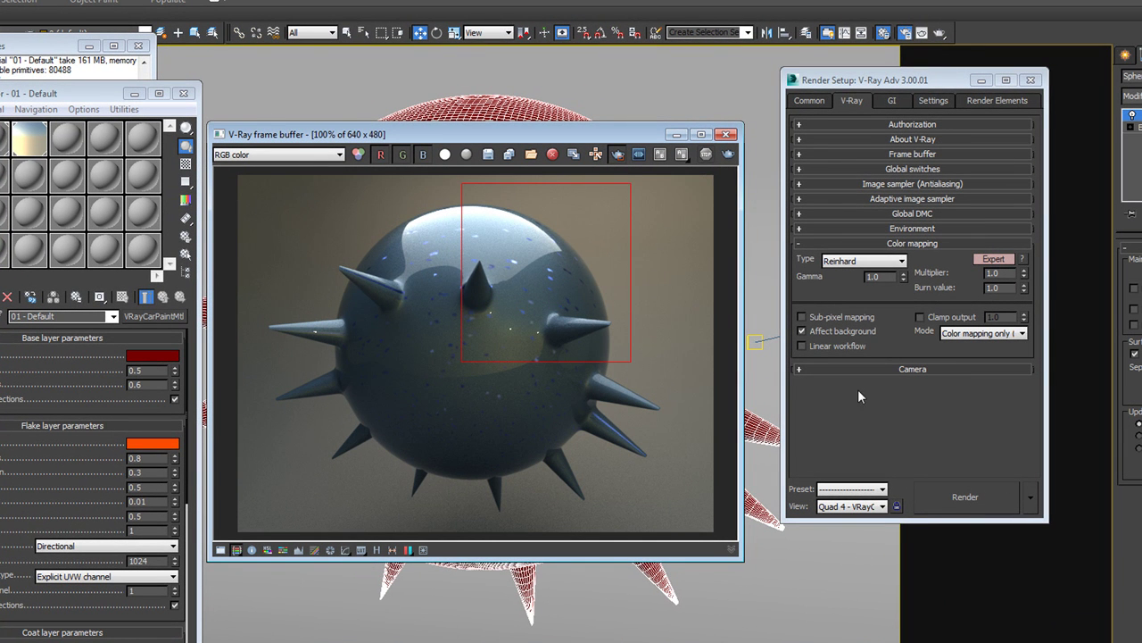
left_click(974, 495)
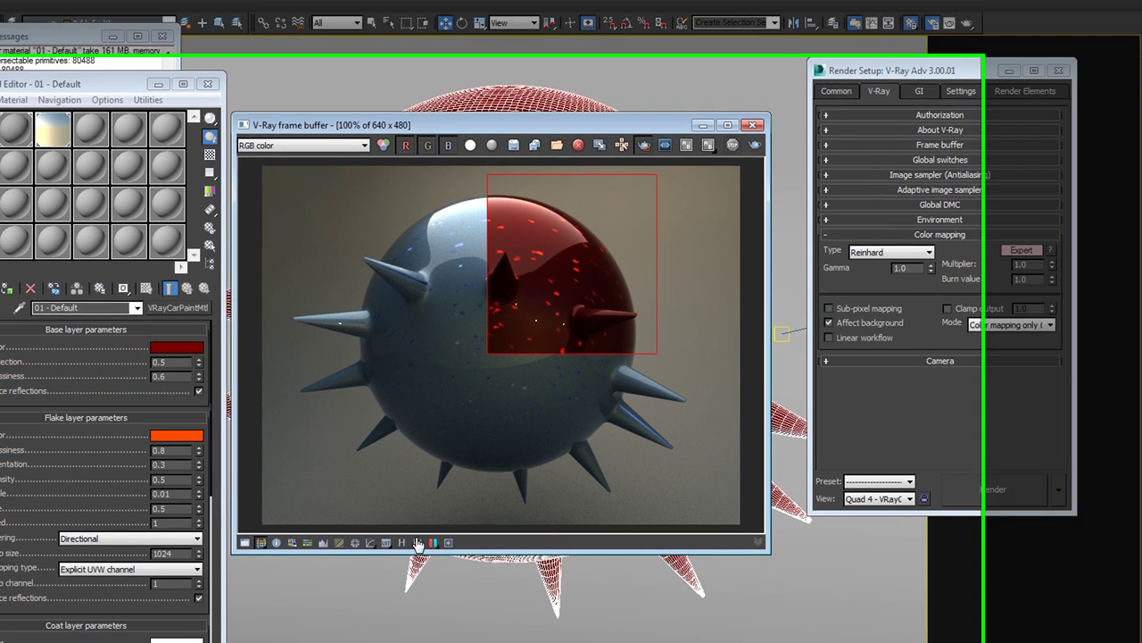
left_click(371, 542)
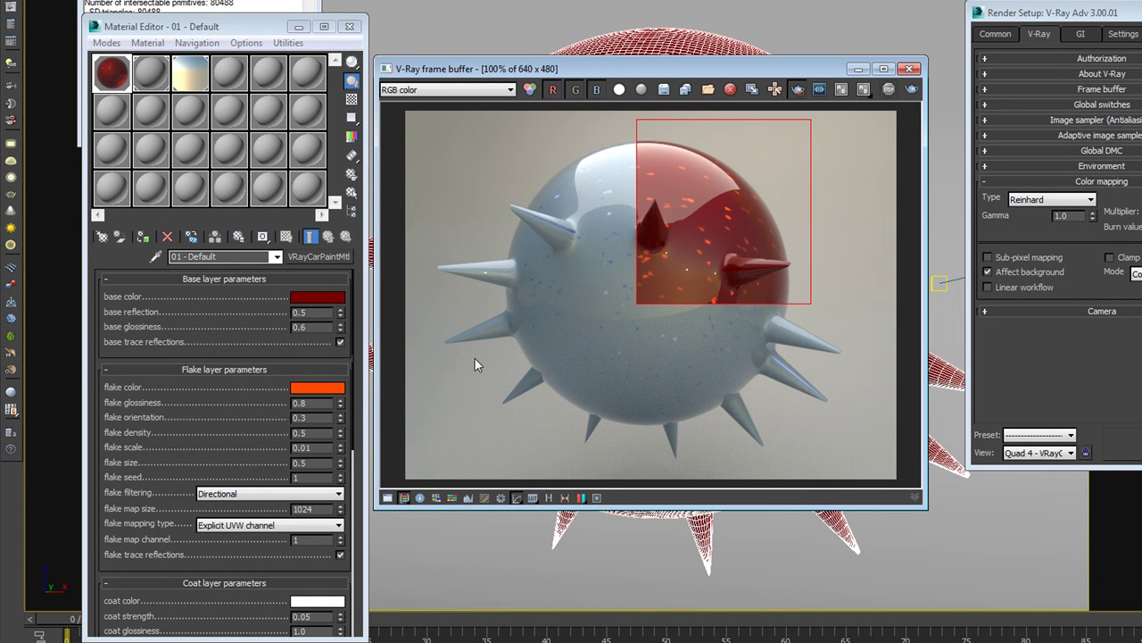
- Set the flake density to 0.9 and render the region again
double_click(311, 435)
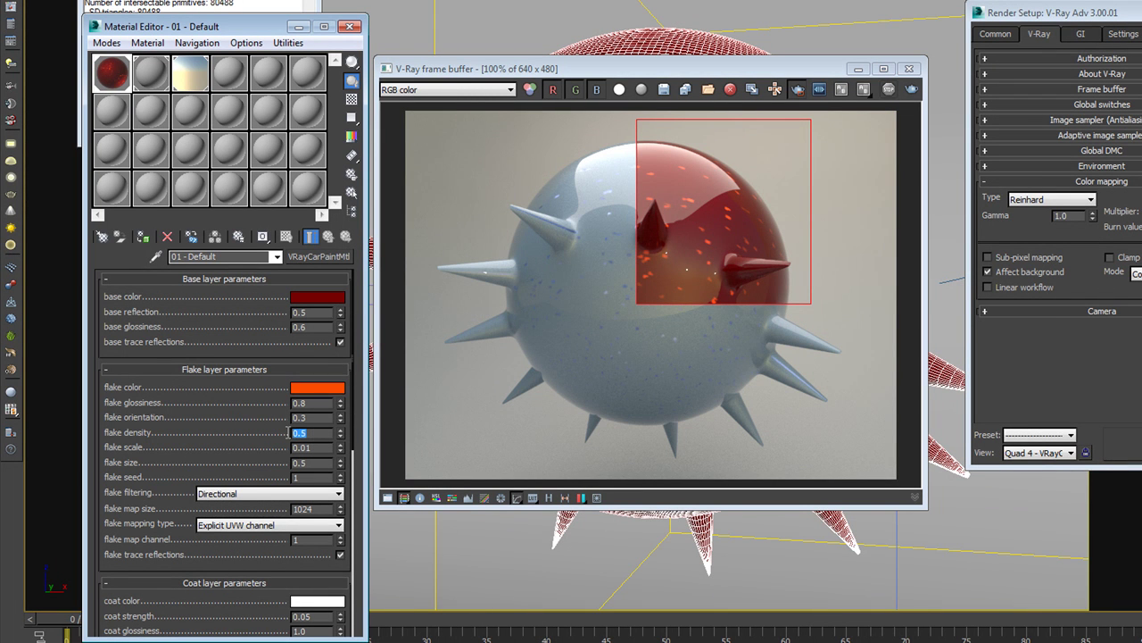
type(".9")
key("shift+q")
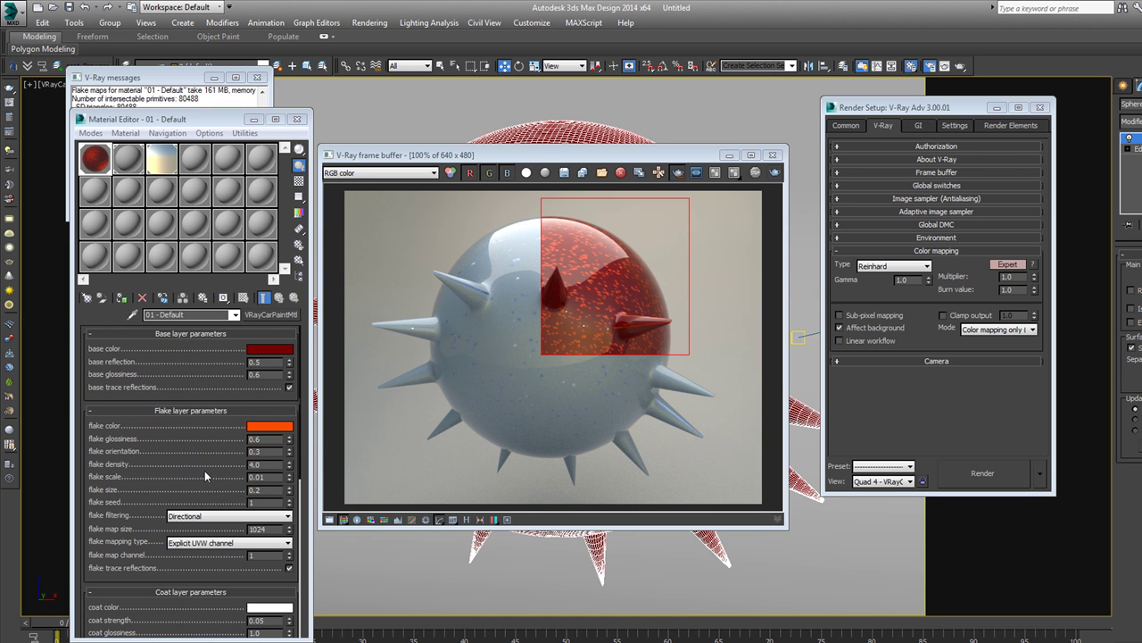
- Reduce the car paint's flake size to 0.1
double_click(266, 465)
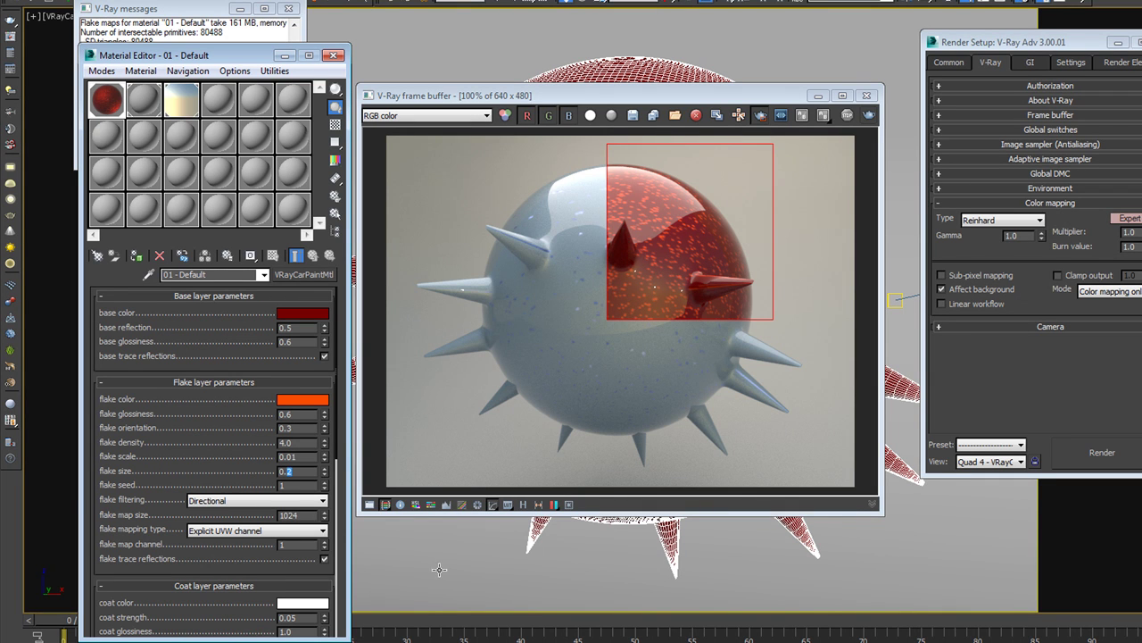
type("1")
key("Return")
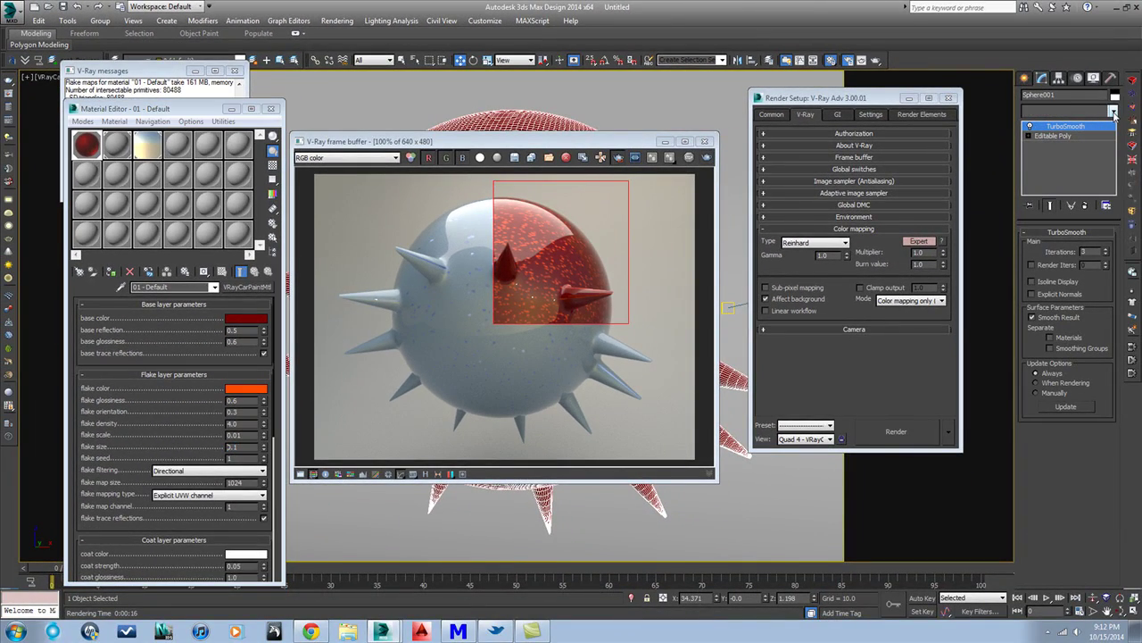
- Add a UVW Map modifier above the sphere's TurboSmooth and set its mapping to Spherical
left_click(1113, 111)
scroll(1127, 428, "down", 10)
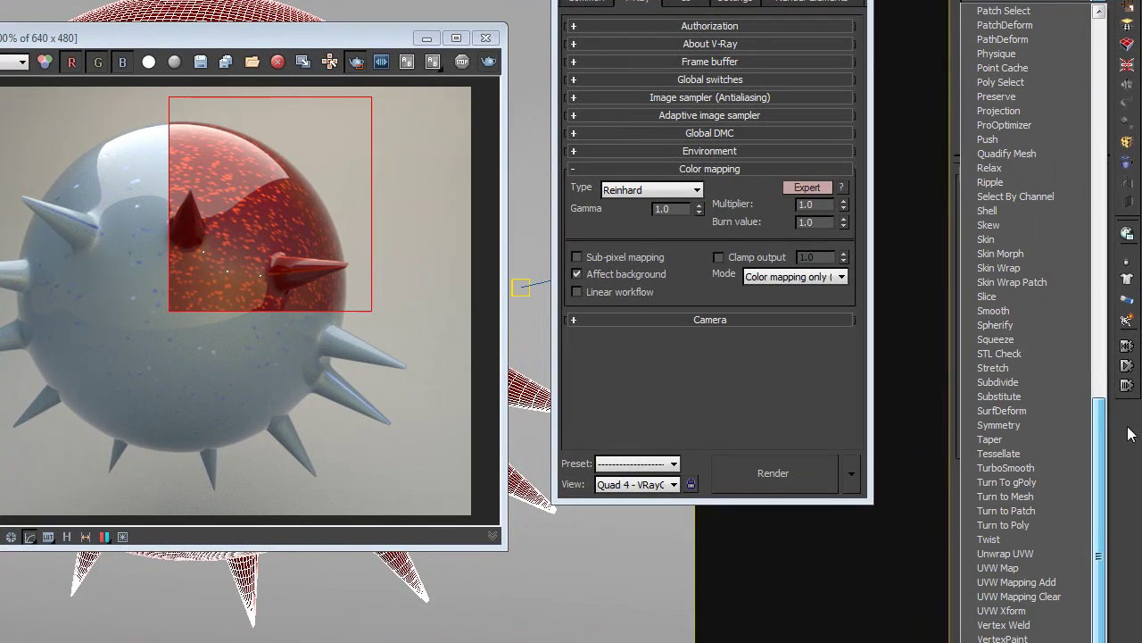
mouse_move(1098, 424)
left_mouse_down()
mouse_move(1096, 169)
mouse_move(1094, 424)
left_mouse_up()
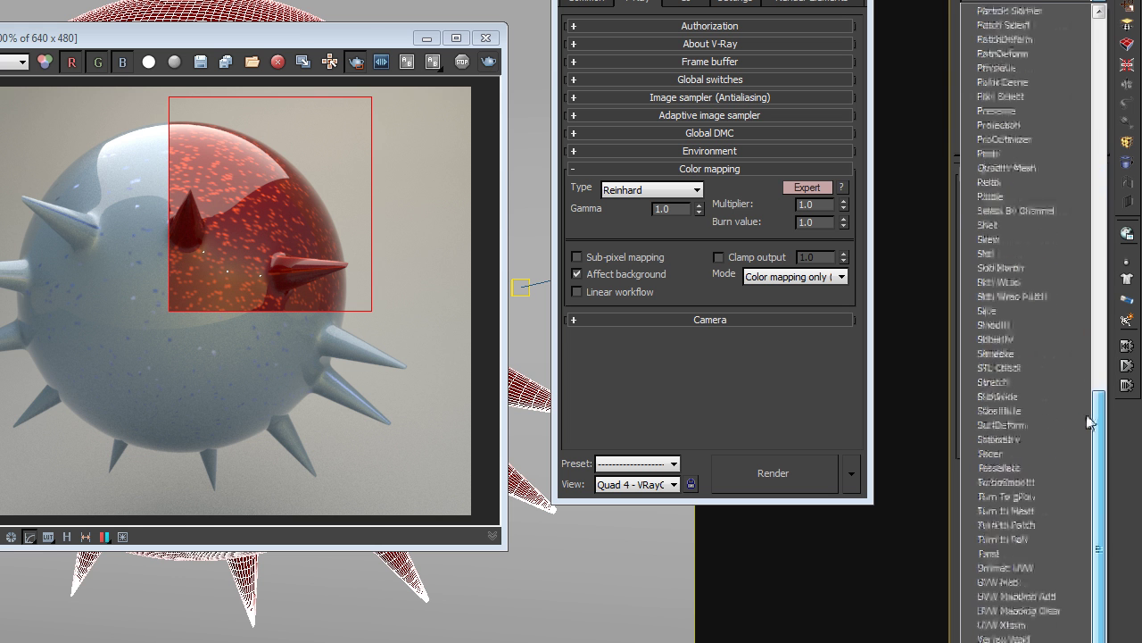
left_click(1026, 582)
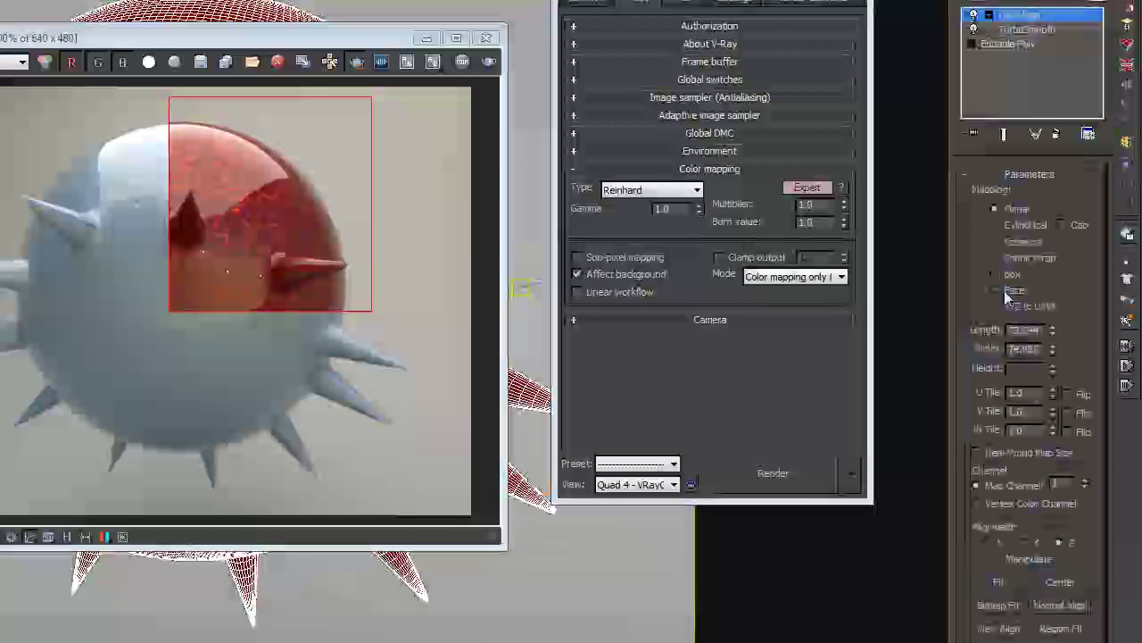
left_click(995, 242)
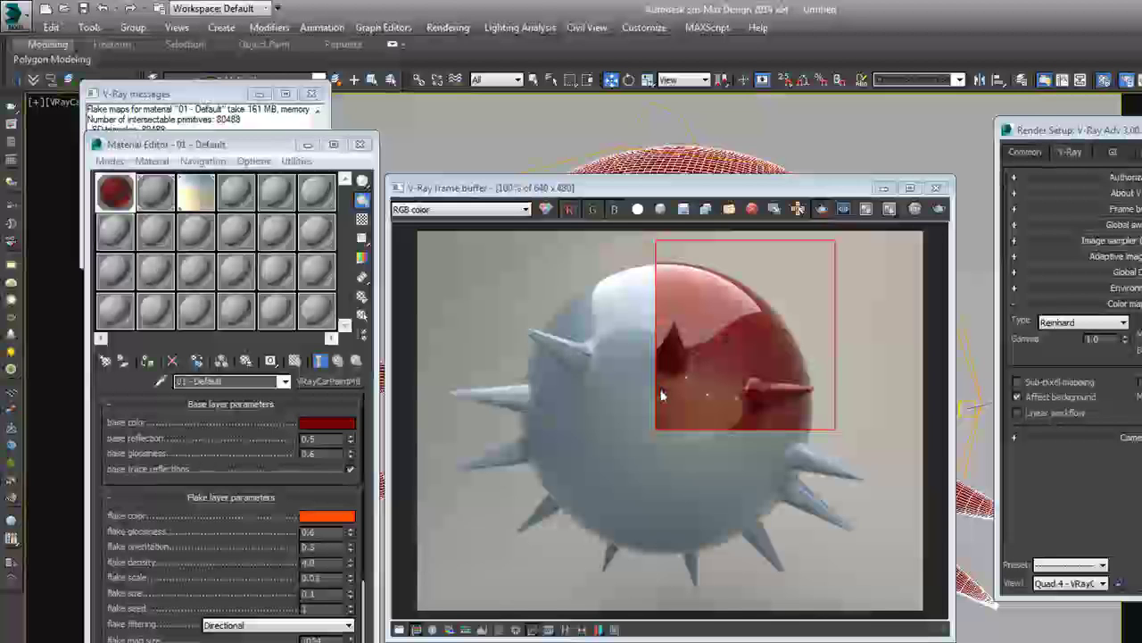
scroll(719, 402, "down", 3)
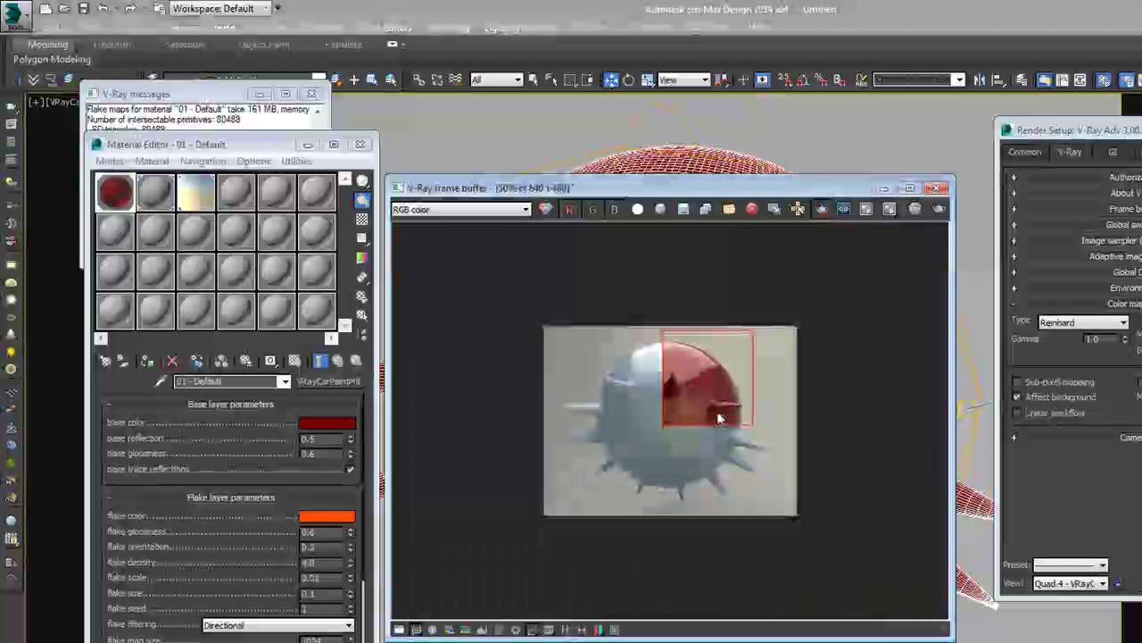
scroll(718, 415, "up", 3)
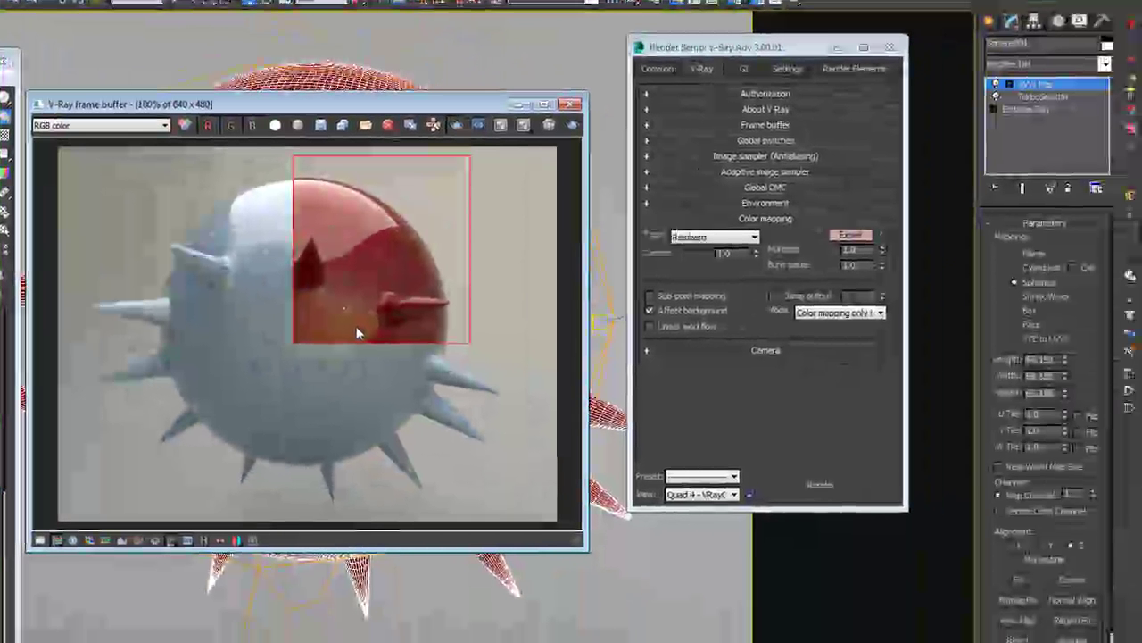
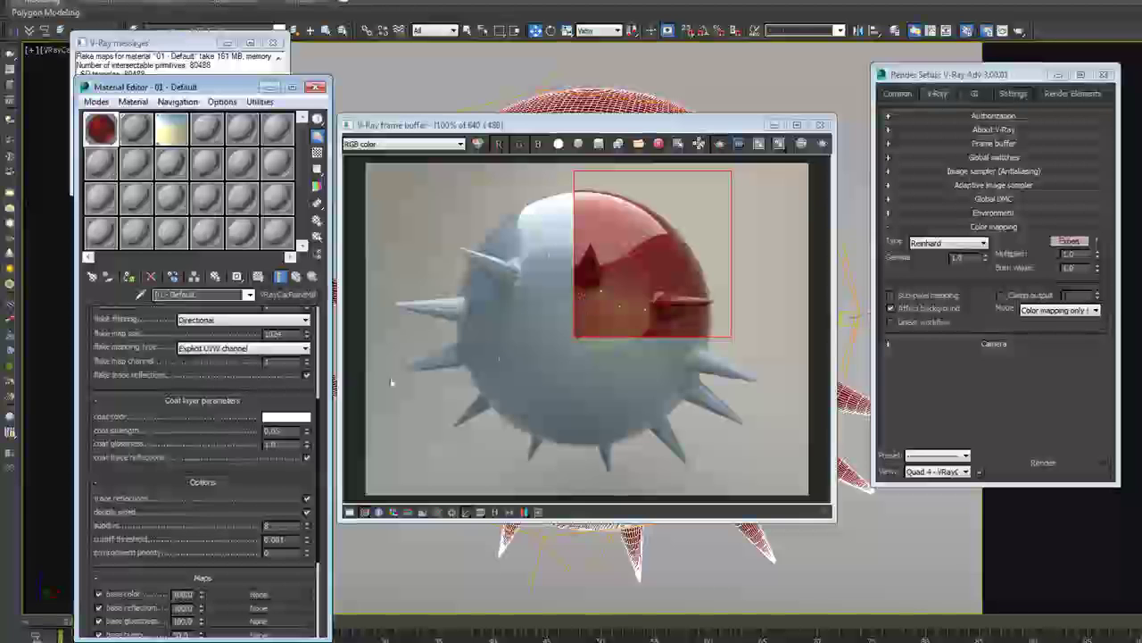
- Change the car paint's coat color from white to dark purple and render the region again
left_click(286, 418)
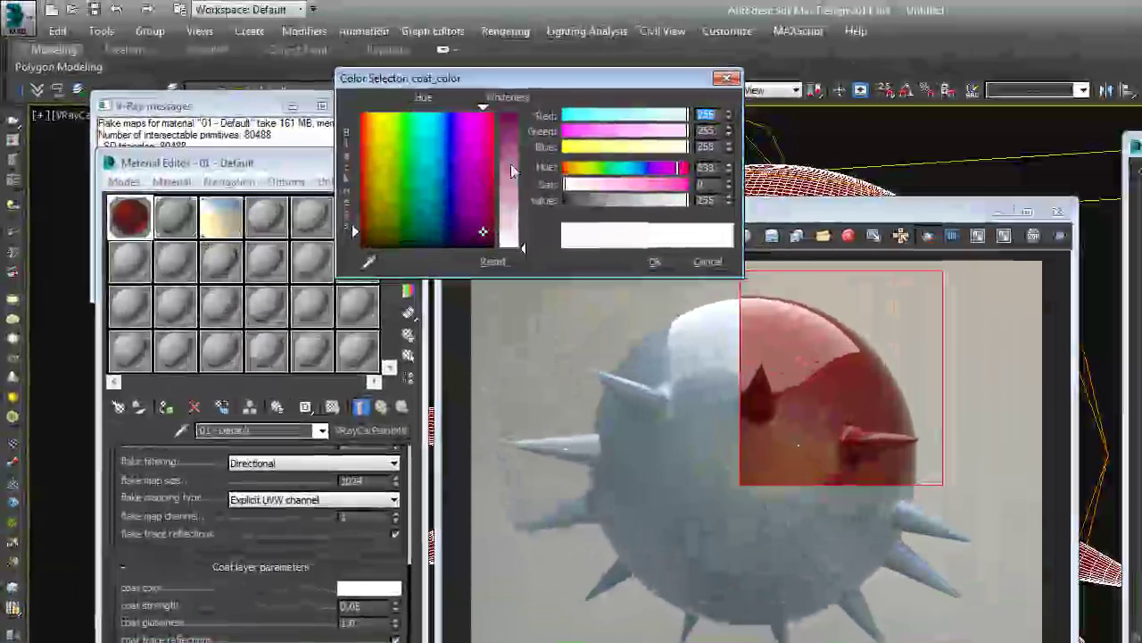
left_click_drag(456, 98, 456, 178)
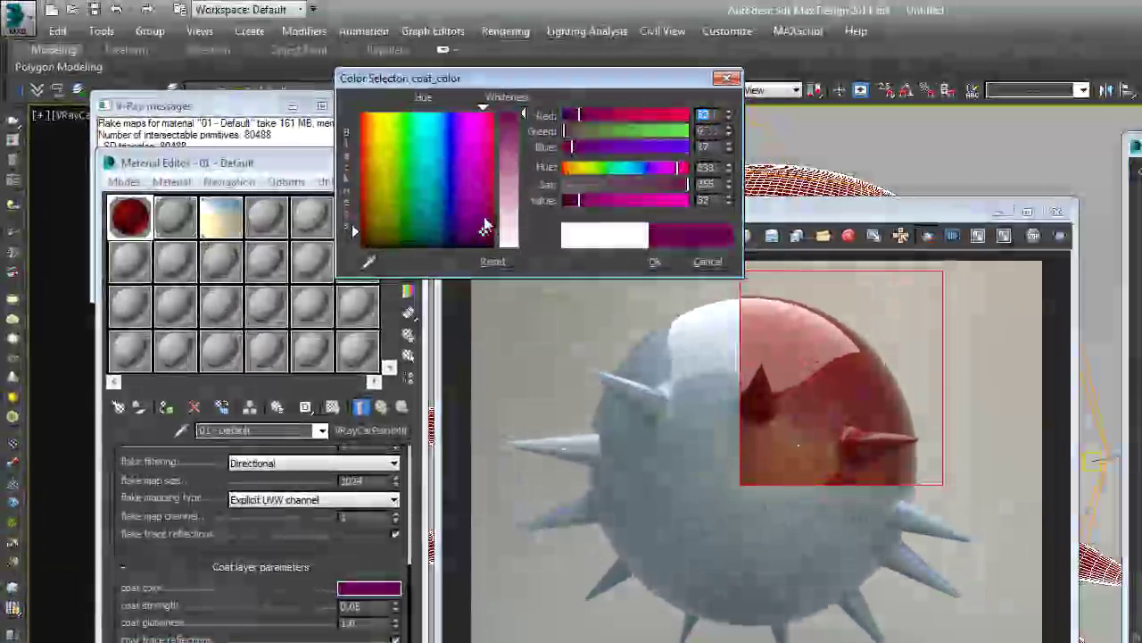
left_click_drag(483, 234, 475, 224)
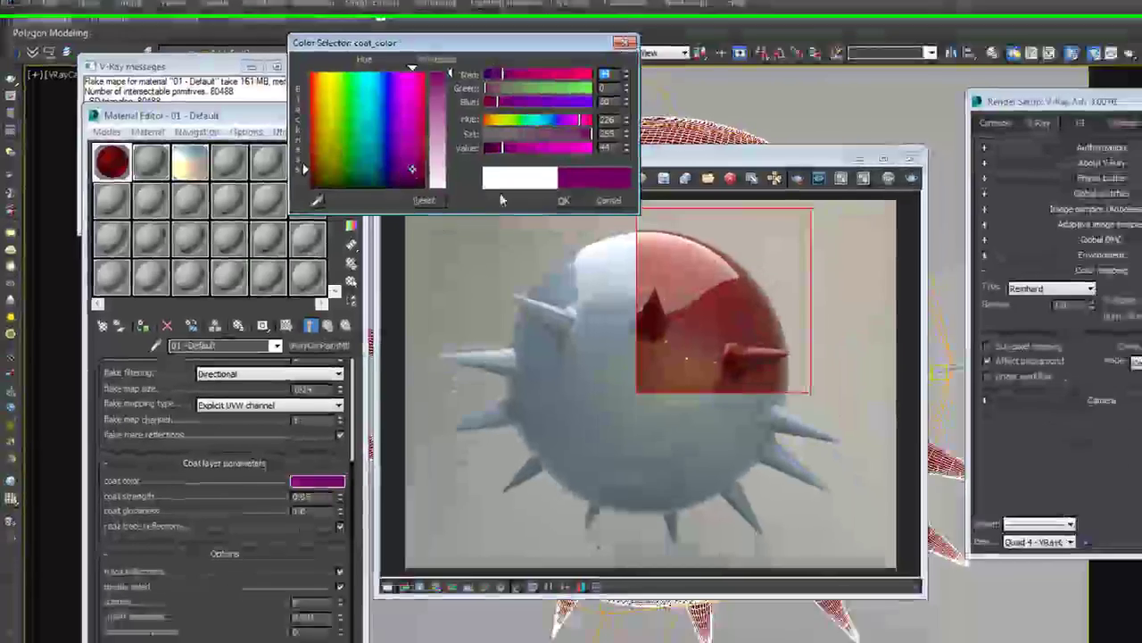
left_click(509, 165)
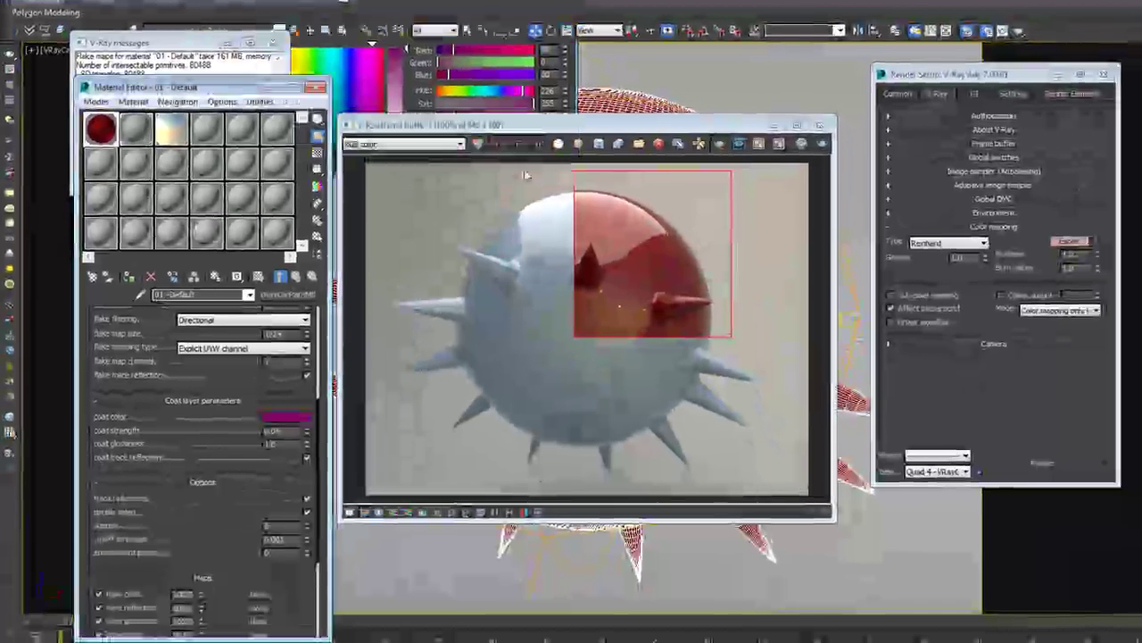
left_click(823, 147)
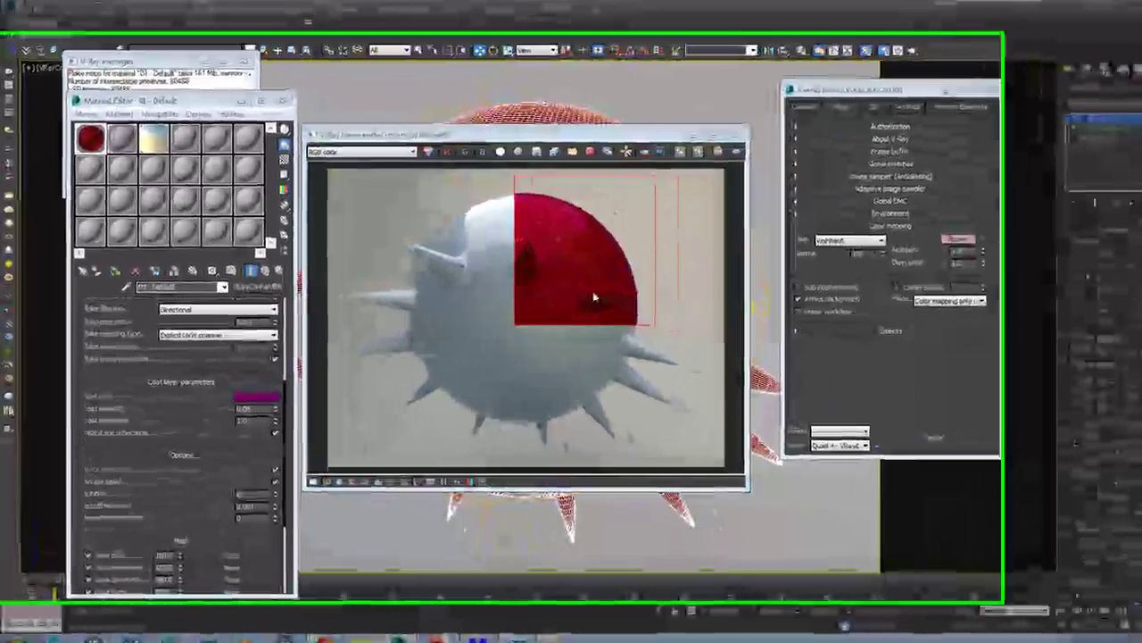
- Set the coat strength to 0.1 and render the region again
scroll(568, 291, "down", 2)
scroll(637, 300, "up", 2)
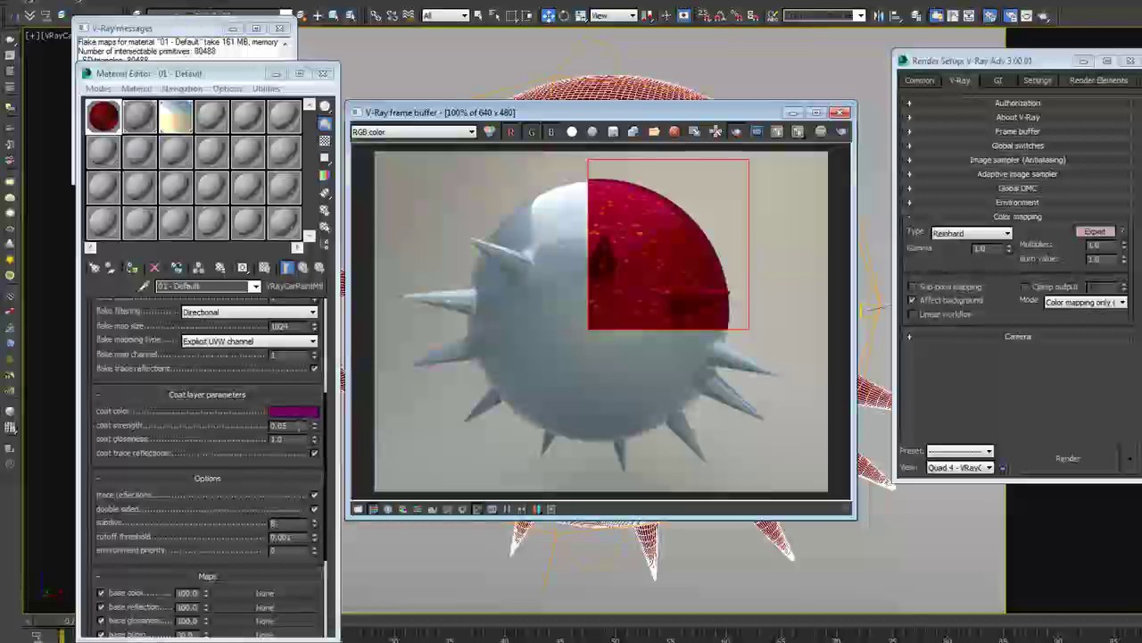
double_click(286, 425)
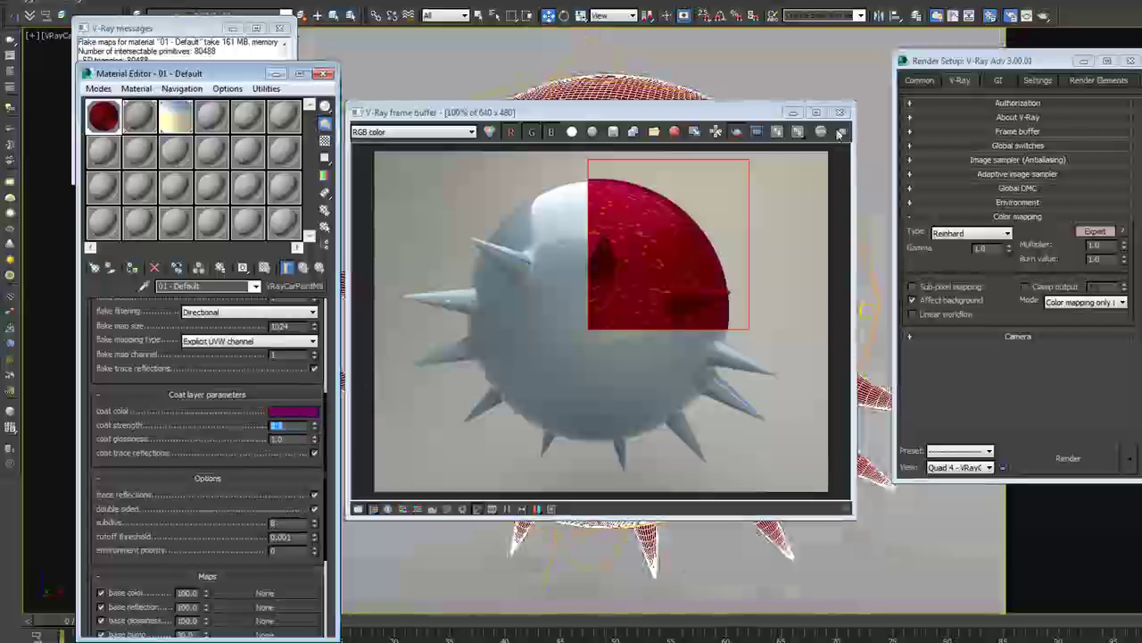
left_click(839, 133)
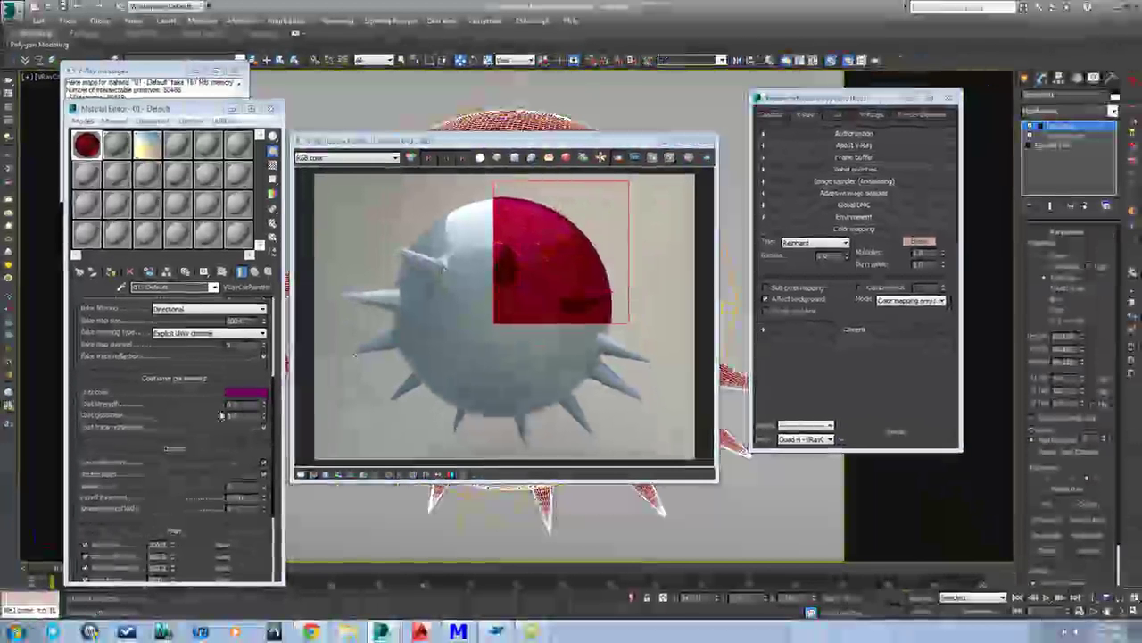
- Test a coat glossiness of 0.5 with a region render and restore the glossiness to 1
double_click(248, 415)
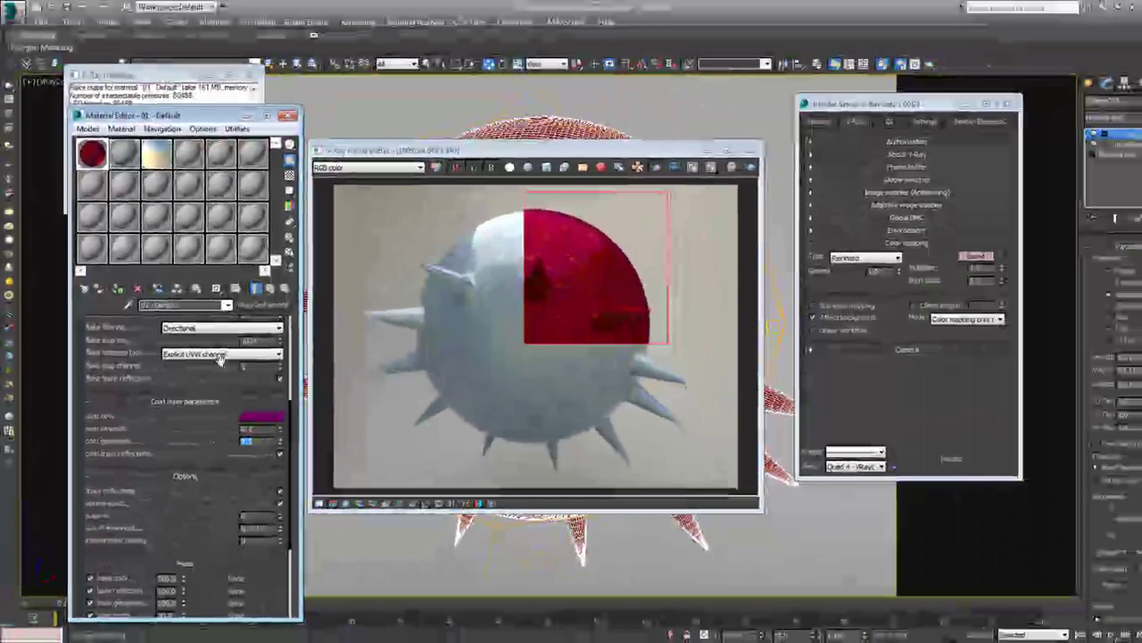
left_click(750, 168)
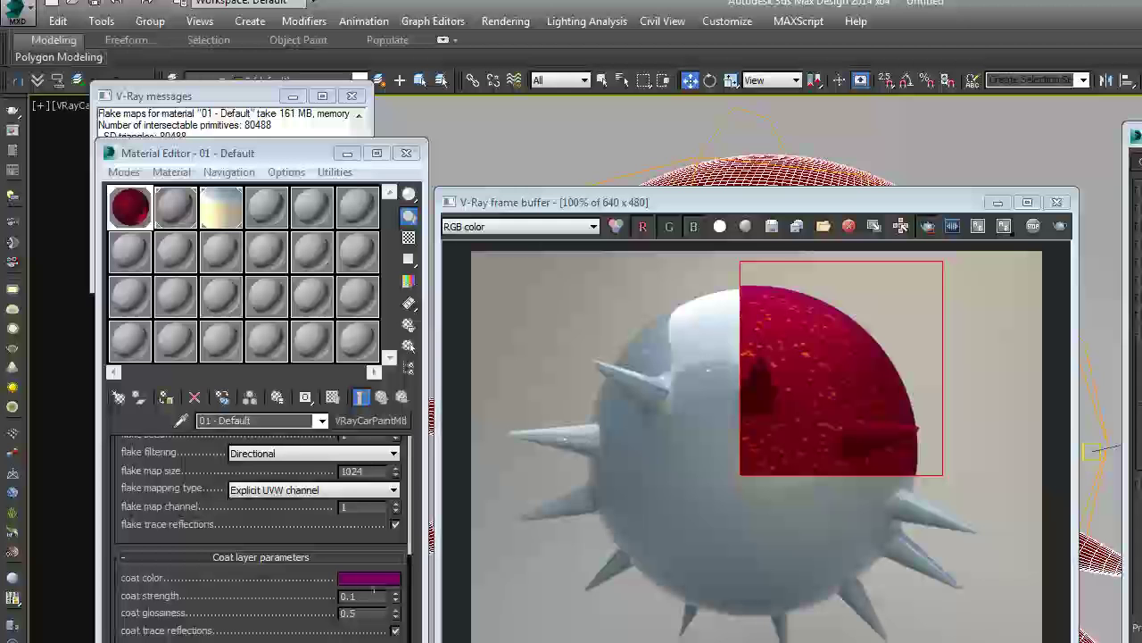
left_click(350, 612)
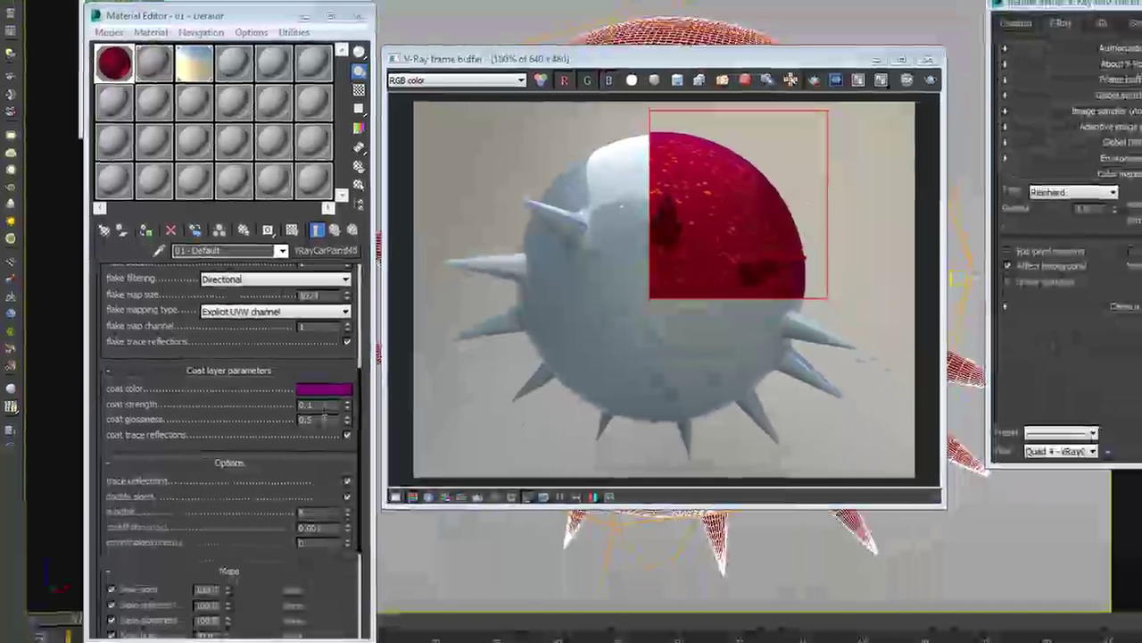
type("1")
key("Return")
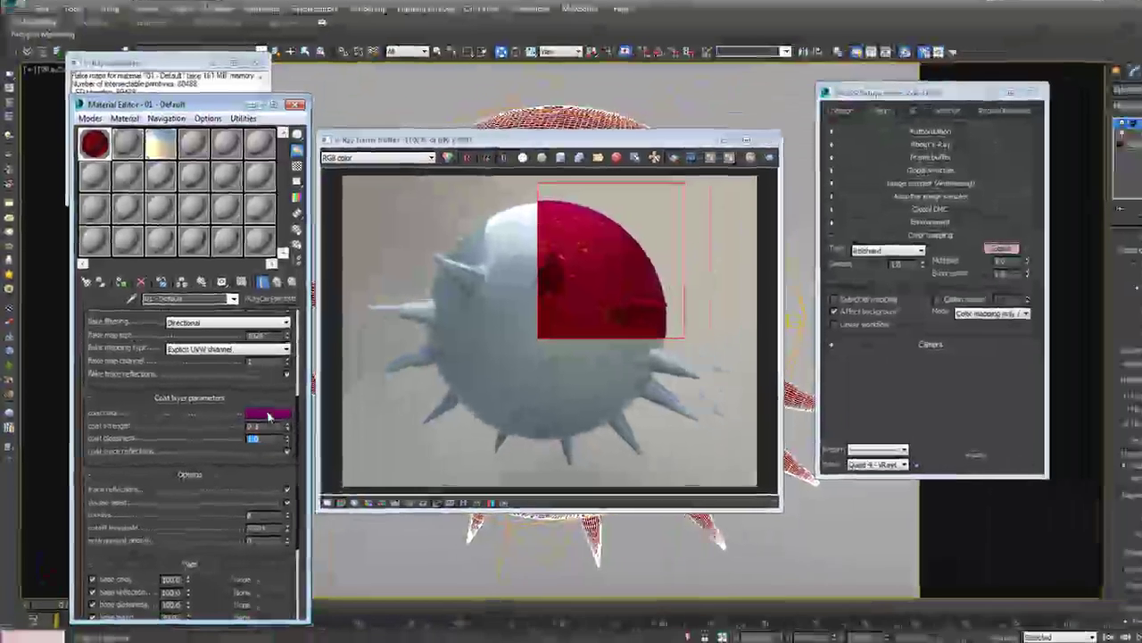
- Change the car paint's coat color to a light teal and render the region again
left_click(324, 386)
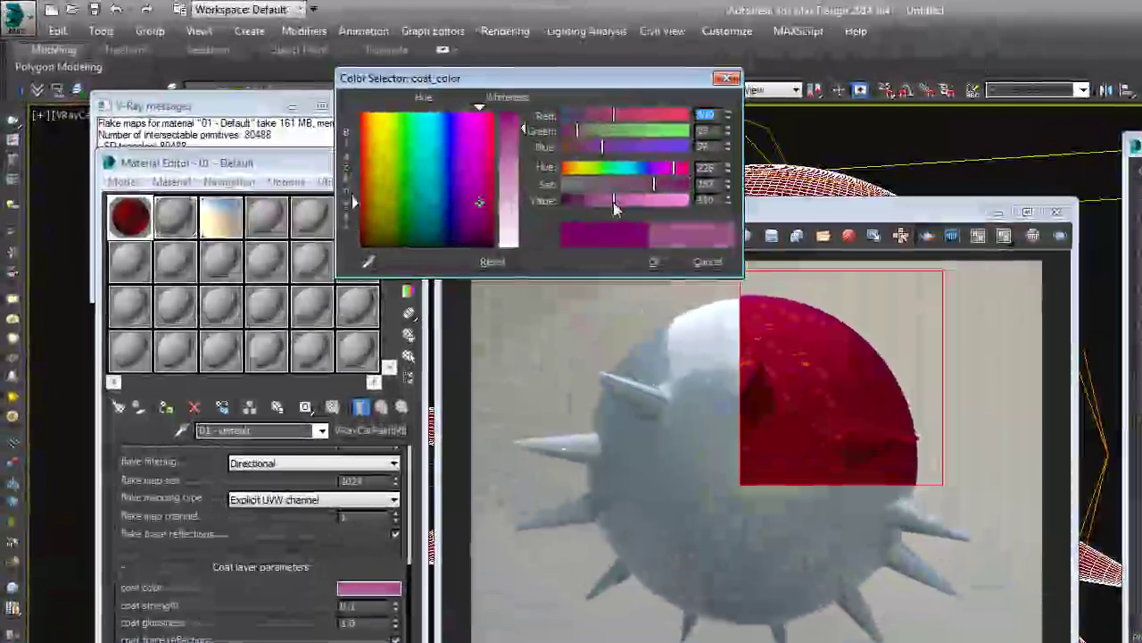
left_click_drag(432, 142, 441, 149)
left_click_drag(622, 211, 633, 170)
left_click_drag(596, 131, 618, 132)
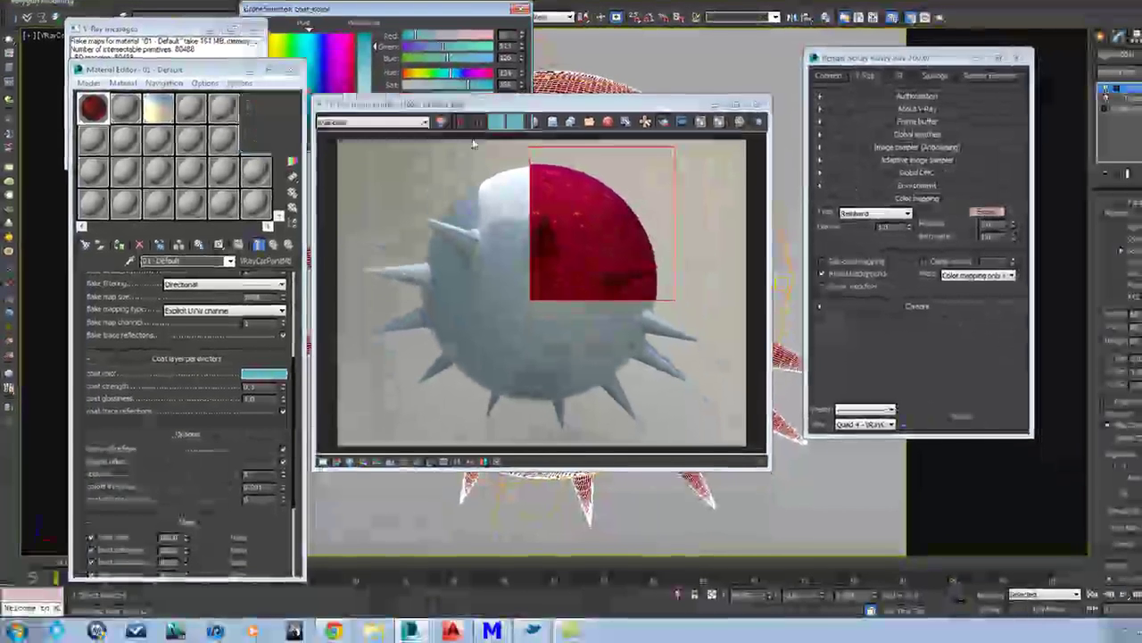
left_click(645, 255)
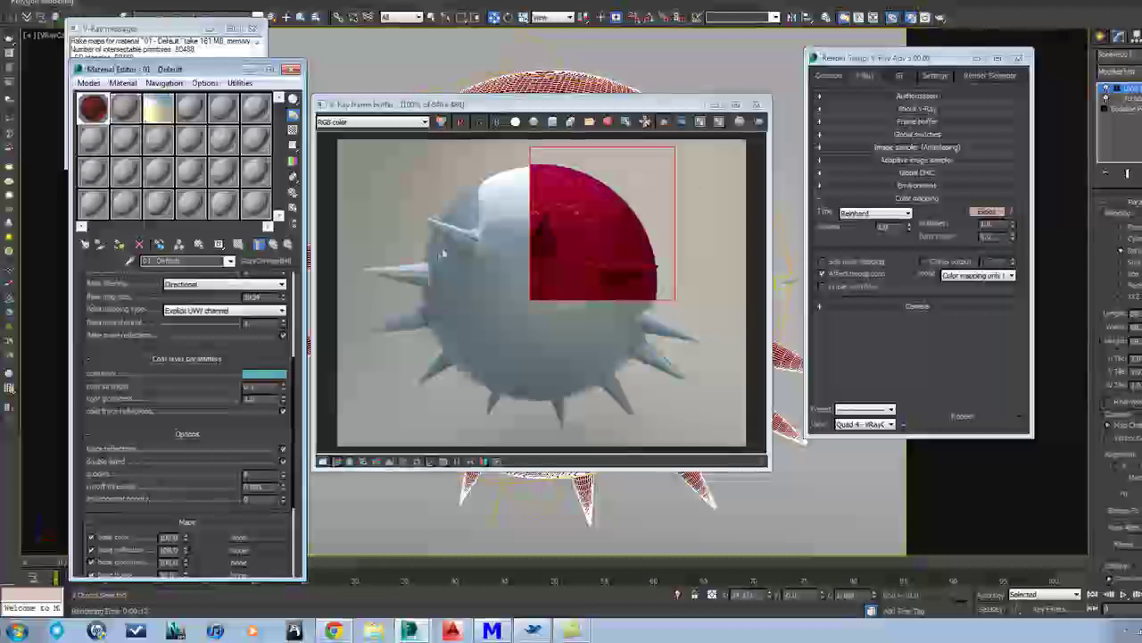
- Review the car paint's base, flake and coat layer parameters, its options and its map slots
scroll(238, 572, "up", 4)
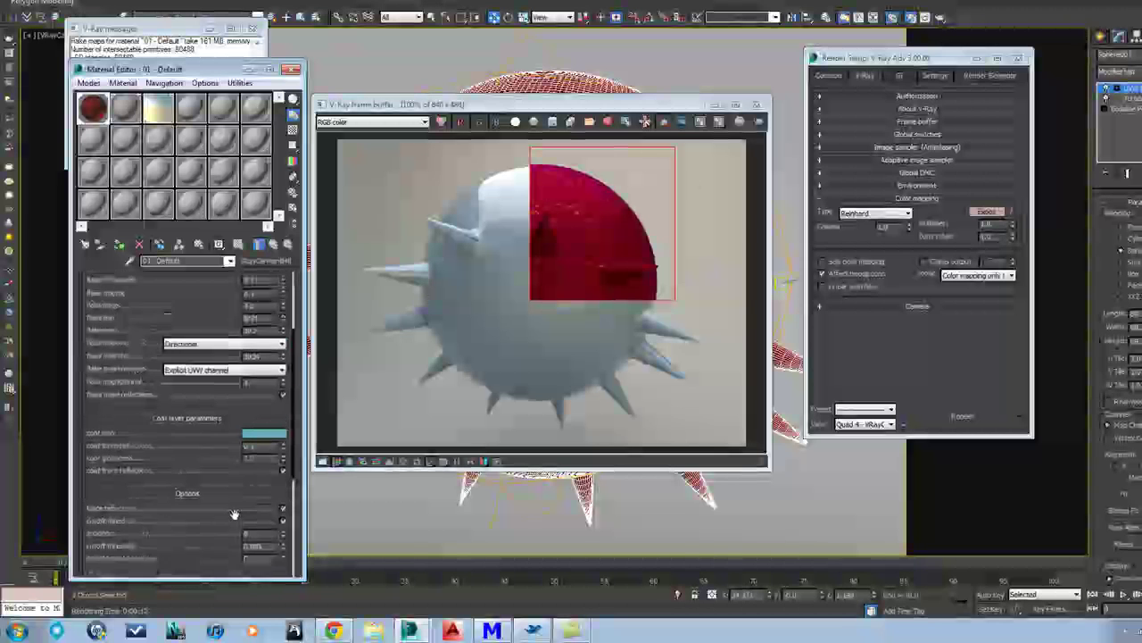
left_click_drag(238, 572, 194, 220)
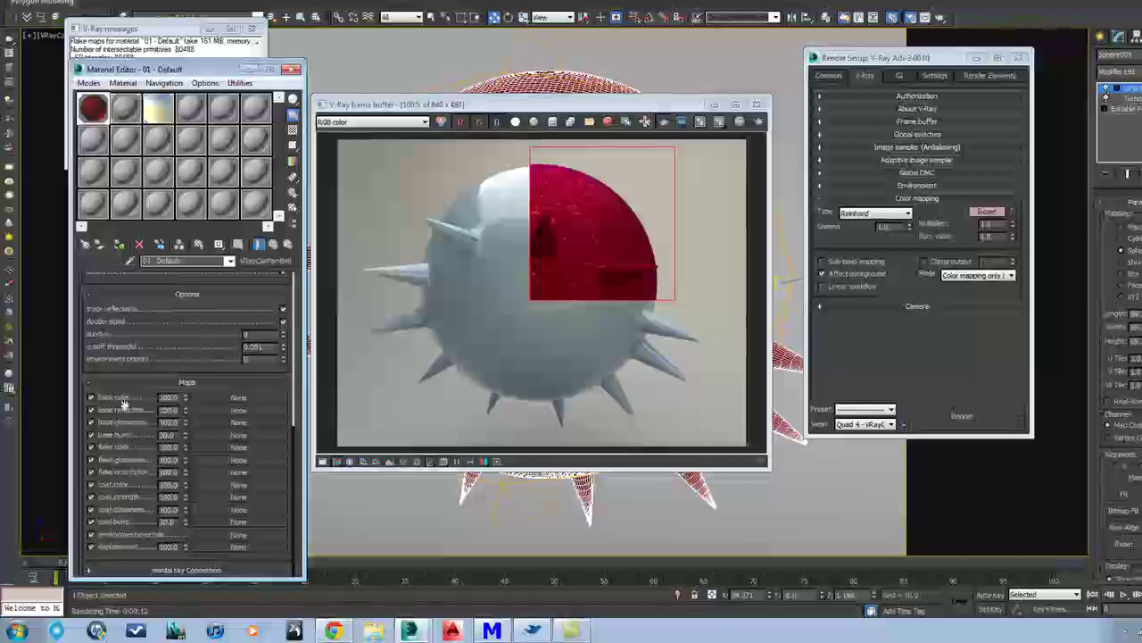
mouse_move(136, 361)
left_mouse_down()
mouse_move(135, 546)
mouse_move(148, 516)
mouse_move(147, 364)
left_mouse_up()
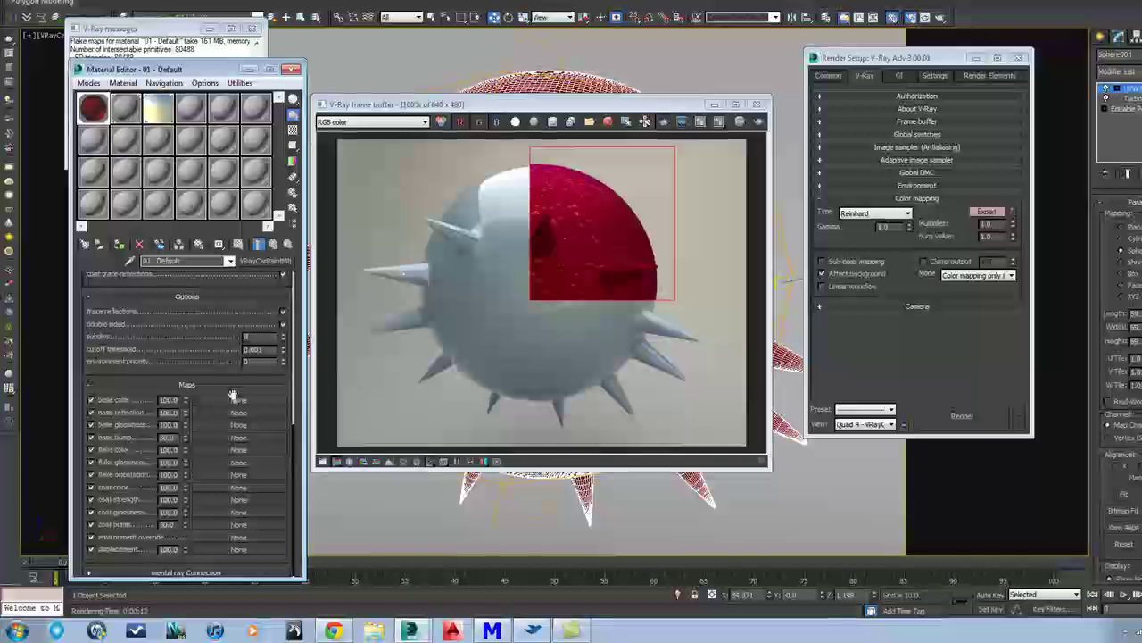
left_click_drag(231, 392, 229, 636)
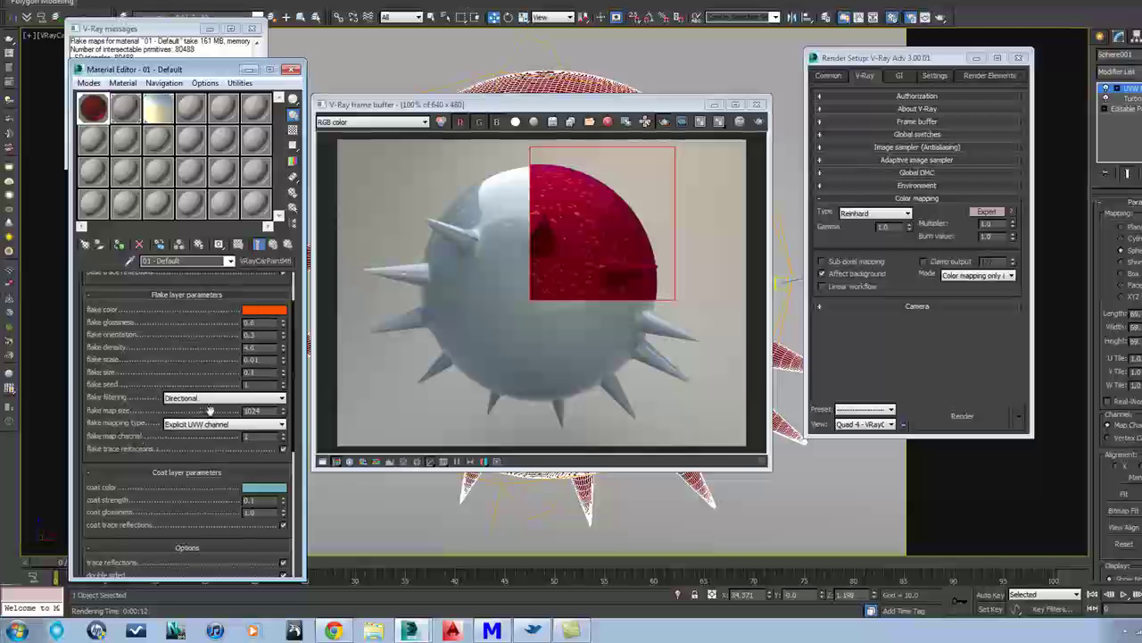
scroll(209, 410, "up", 3)
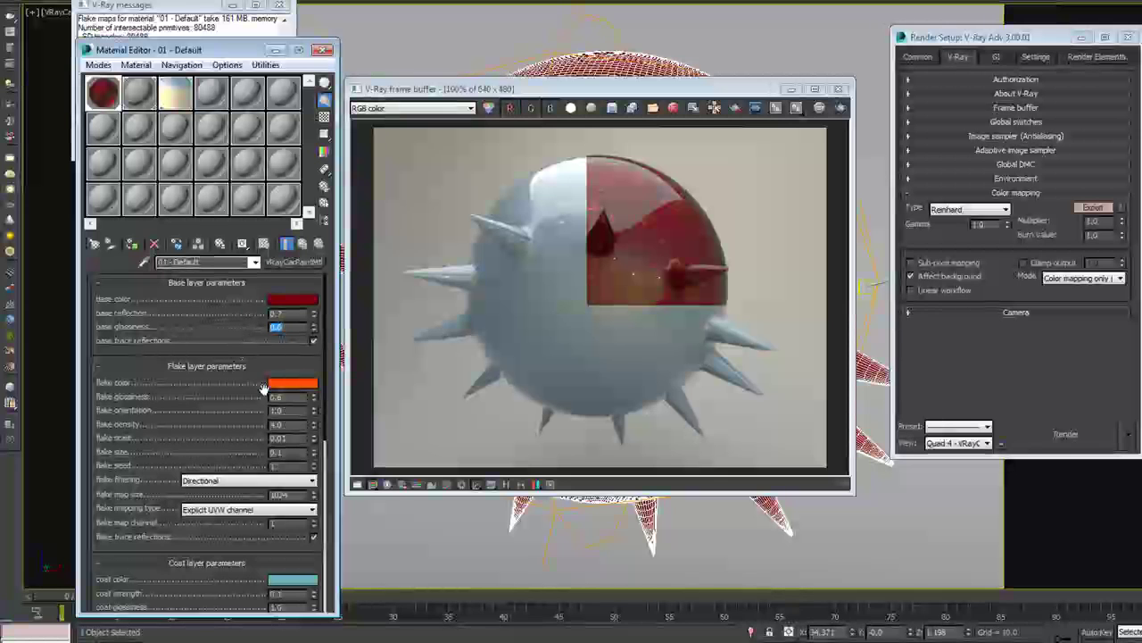
left_click_drag(259, 383, 257, 326)
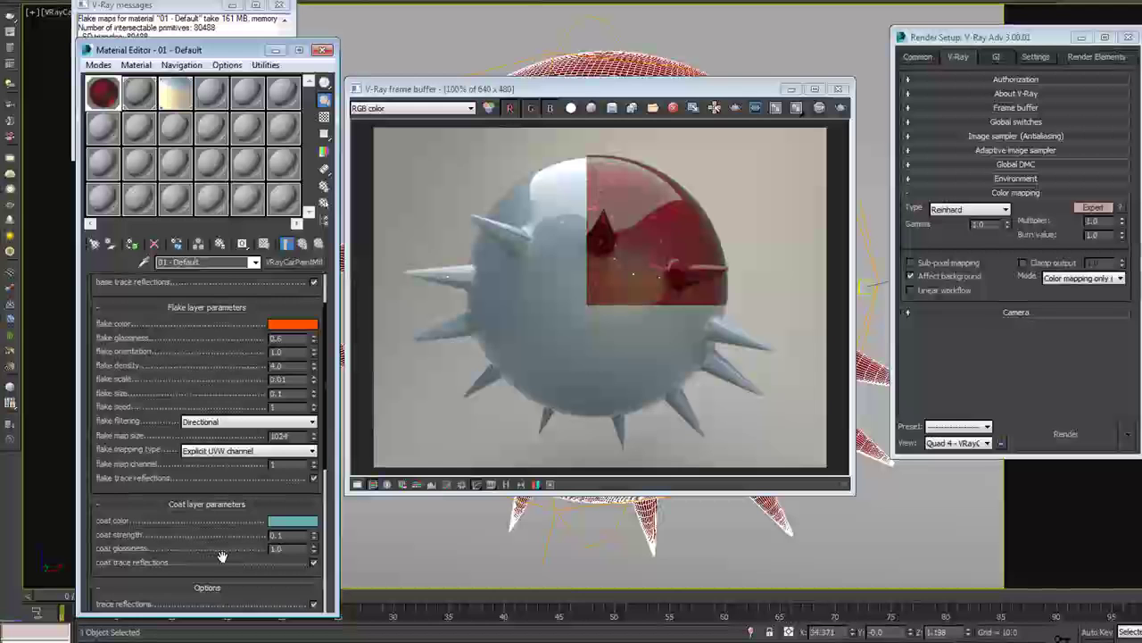
left_click_drag(222, 555, 219, 266)
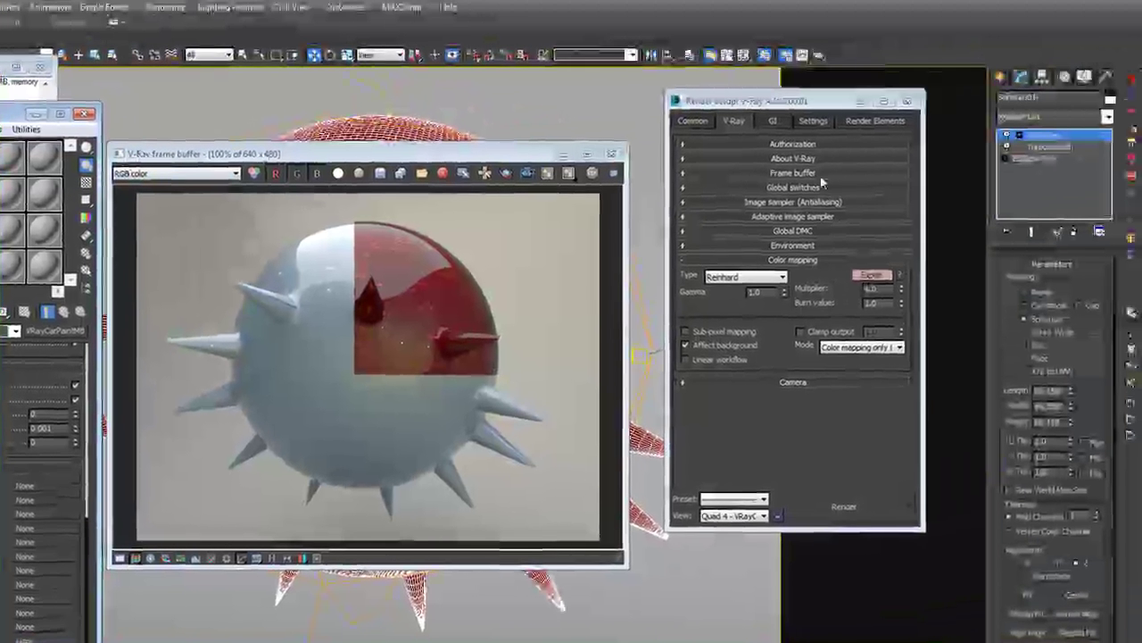
- Add the VRayReflection, VRaySpecular and VRayZDepth render elements together and select the VRayZDepth entry among the added elements
left_click(862, 122)
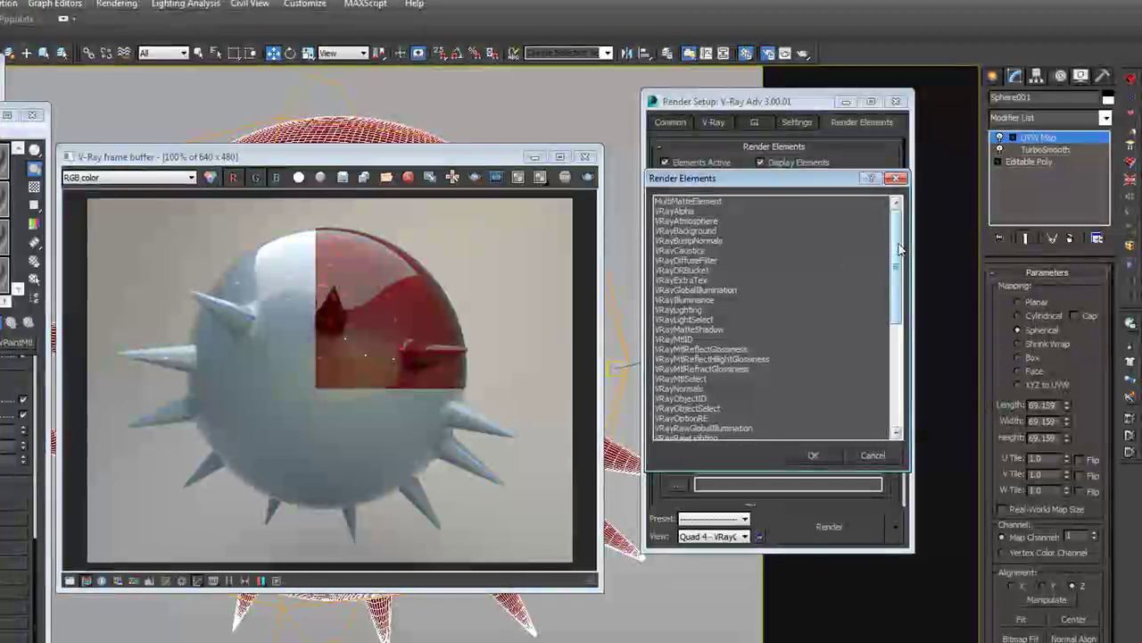
left_click_drag(900, 250, 896, 379)
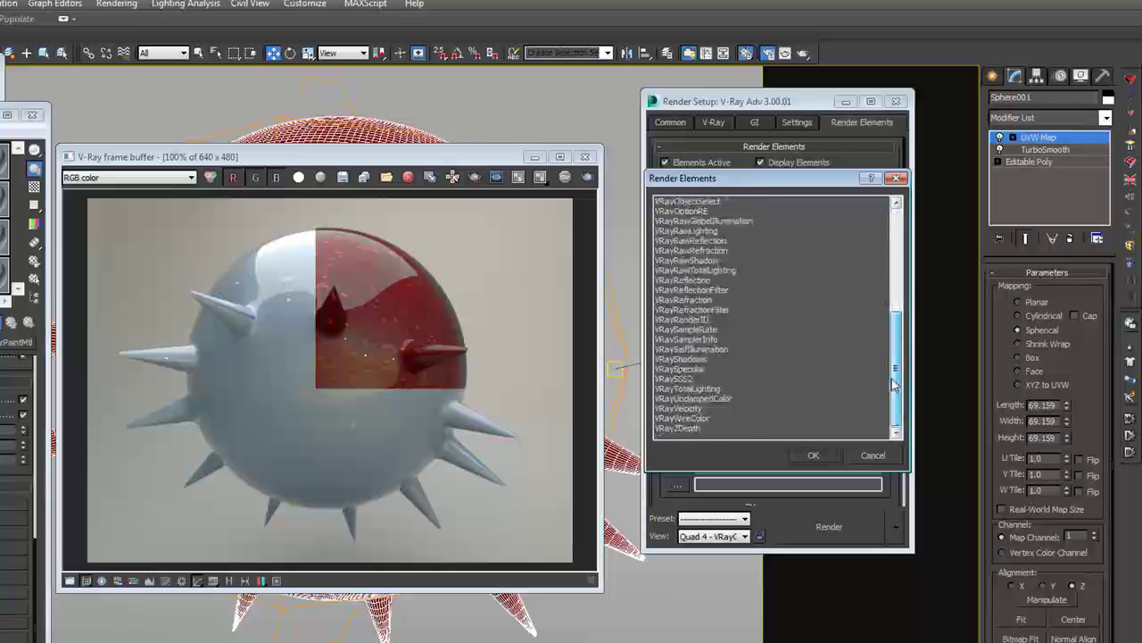
left_click(694, 370)
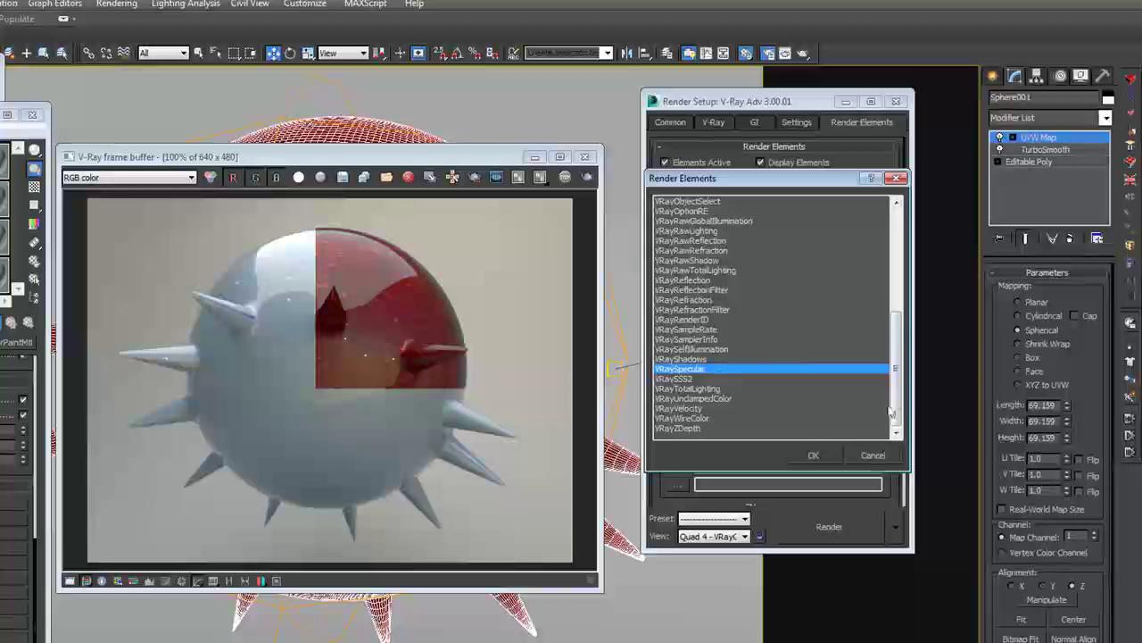
left_click(679, 429, "ctrl")
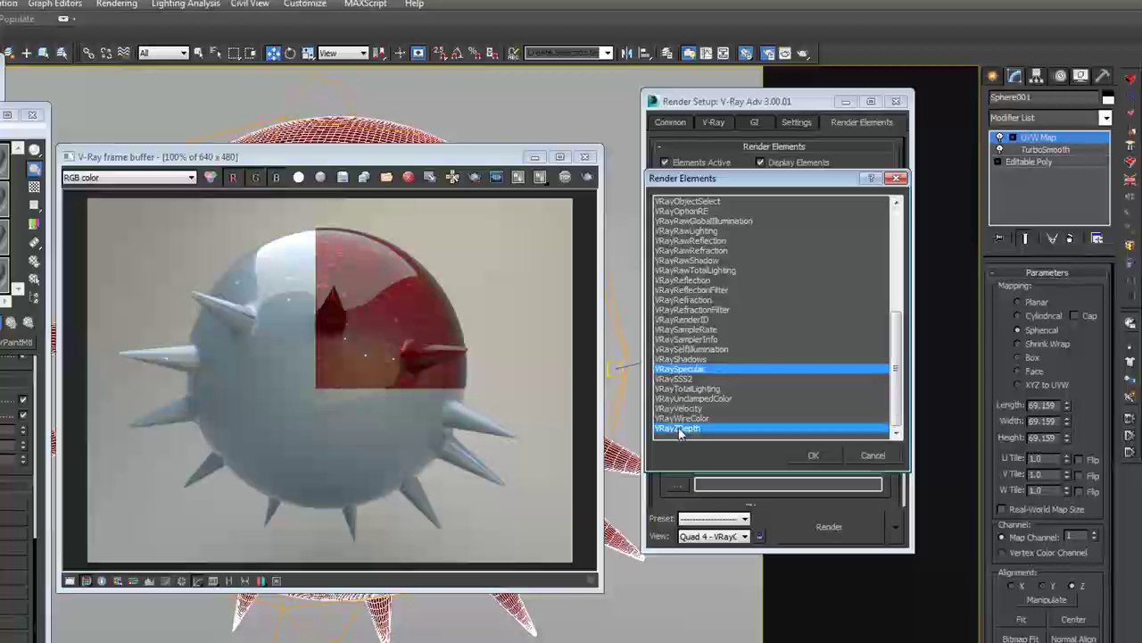
left_click_drag(896, 391, 905, 271)
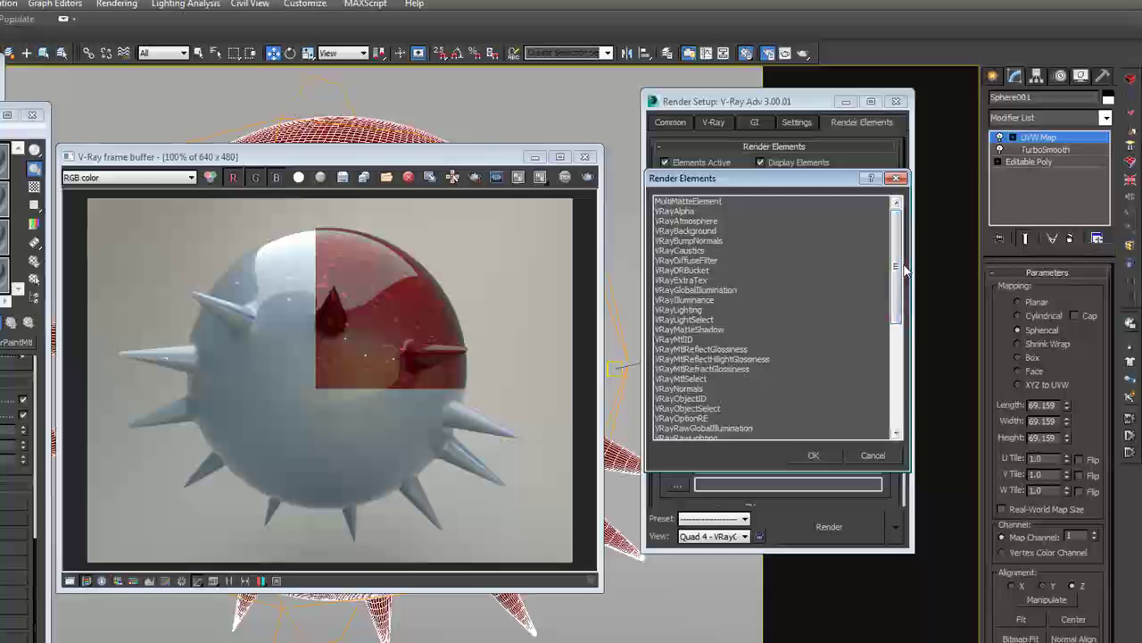
scroll(904, 270, "down", 5)
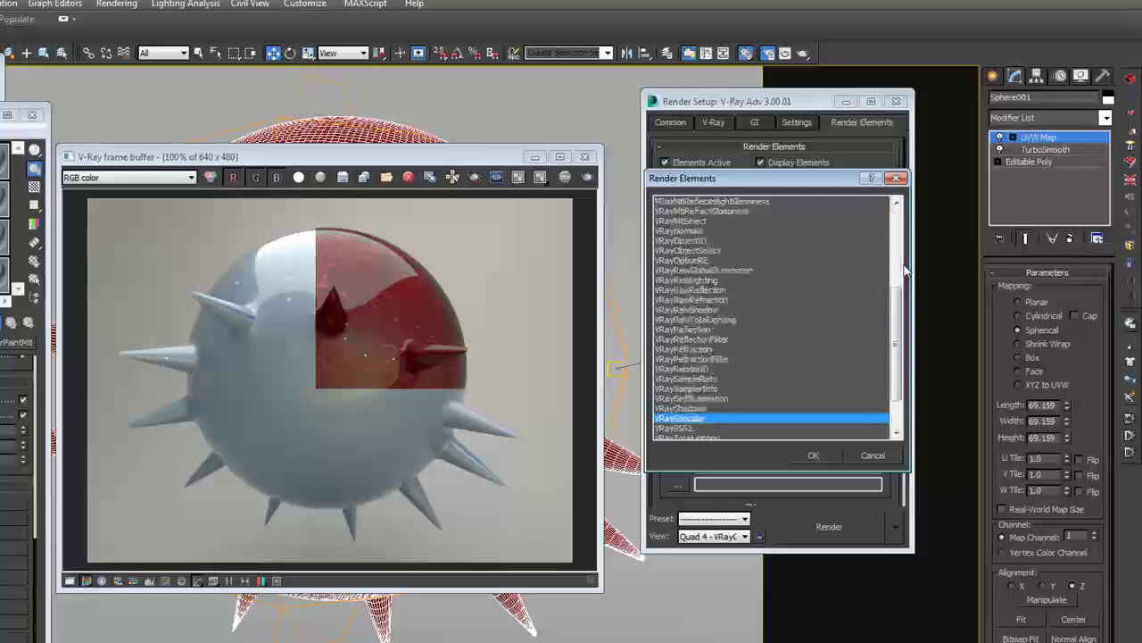
left_click(688, 329, "ctrl")
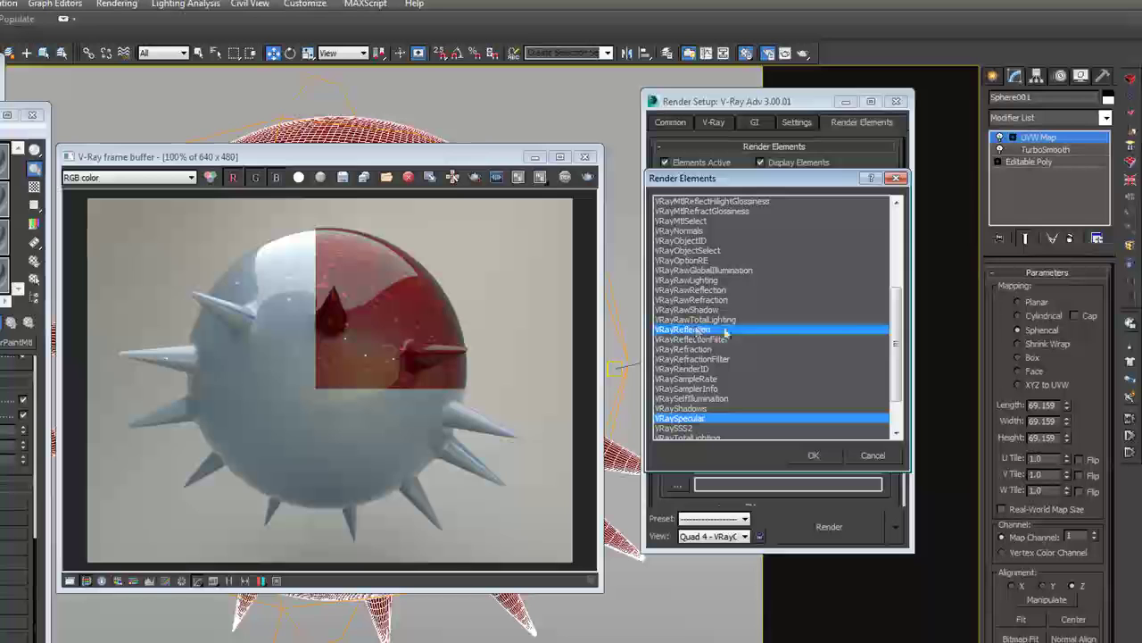
left_click(889, 330)
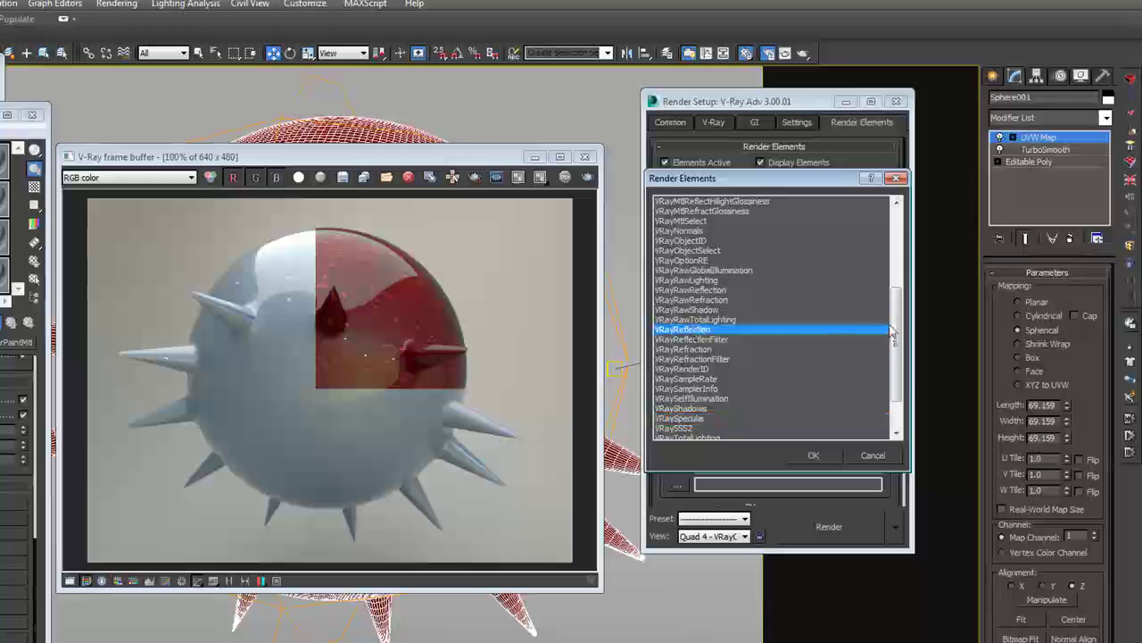
scroll(892, 330, "down", 2)
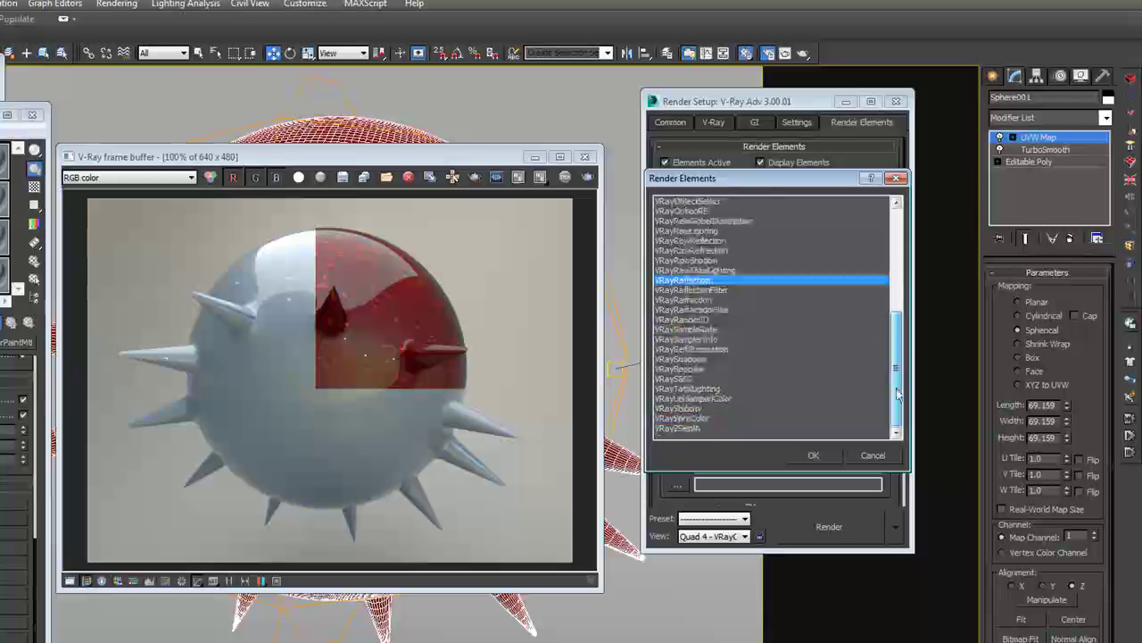
left_click(692, 371, "ctrl")
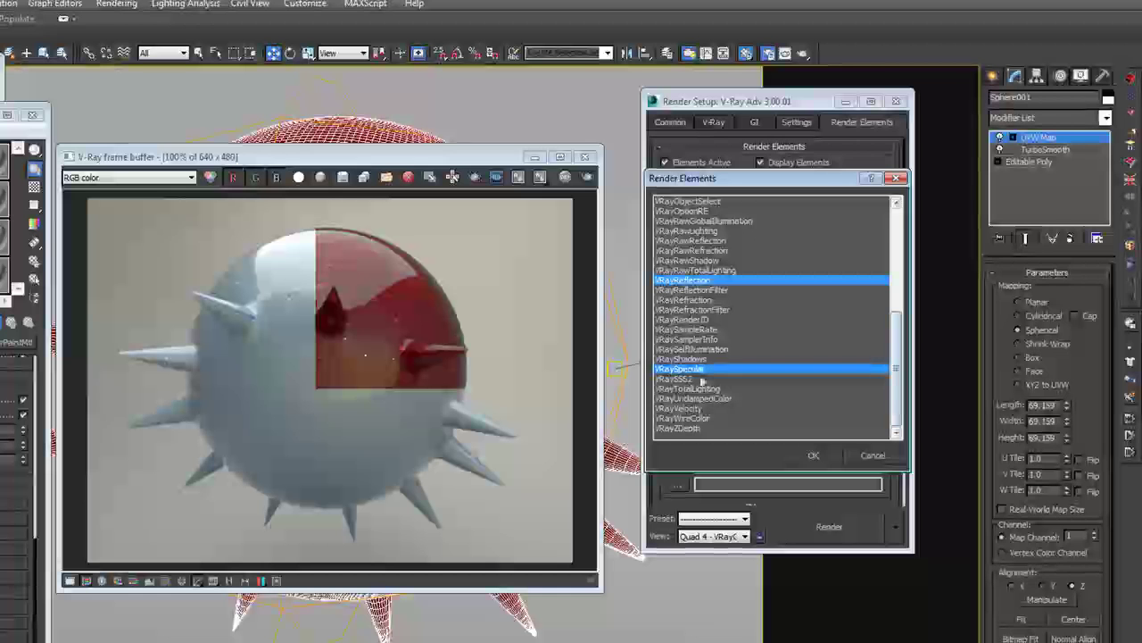
left_click(693, 429, "ctrl")
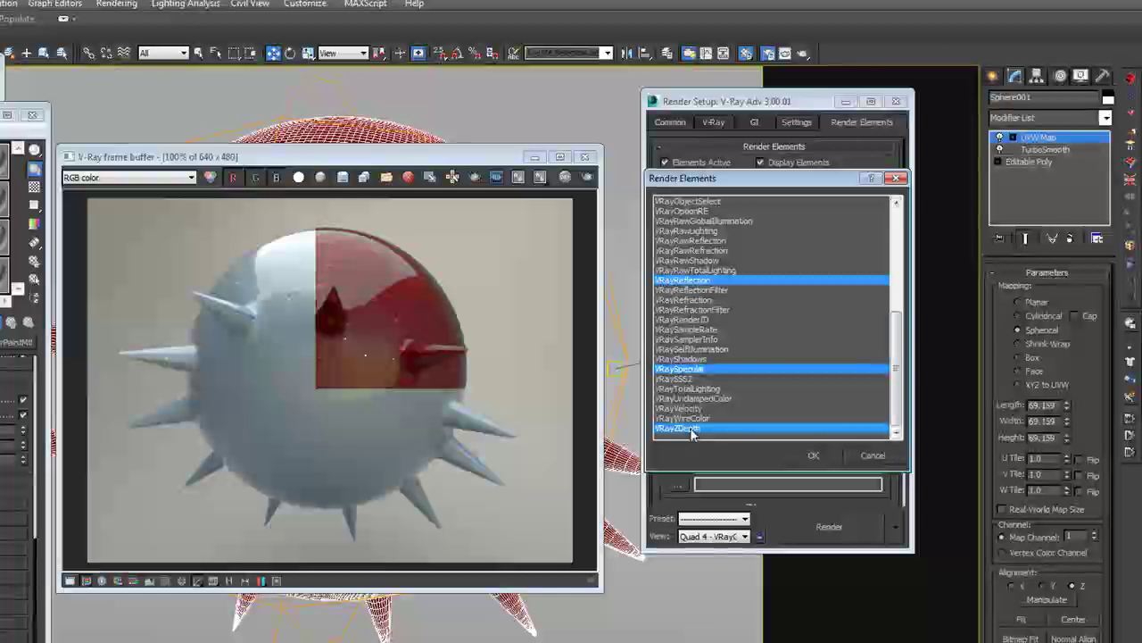
left_click(813, 455)
left_click(702, 230)
left_click(706, 243)
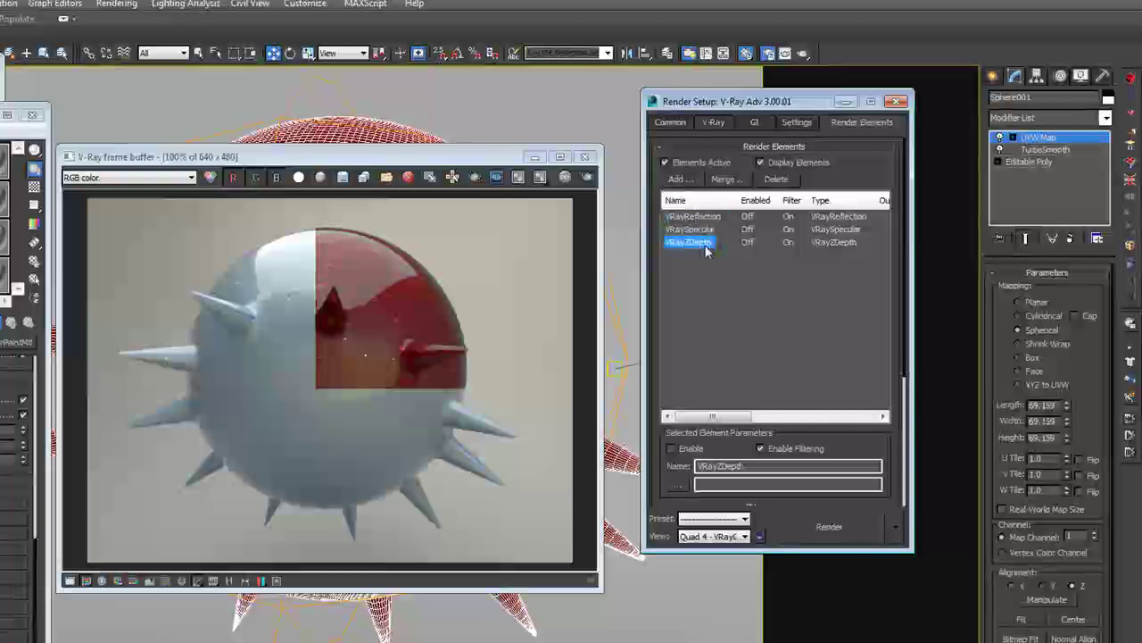
- Set the zdepth max of the VRayZDepth render element to 40
left_click_drag(727, 444, 724, 256)
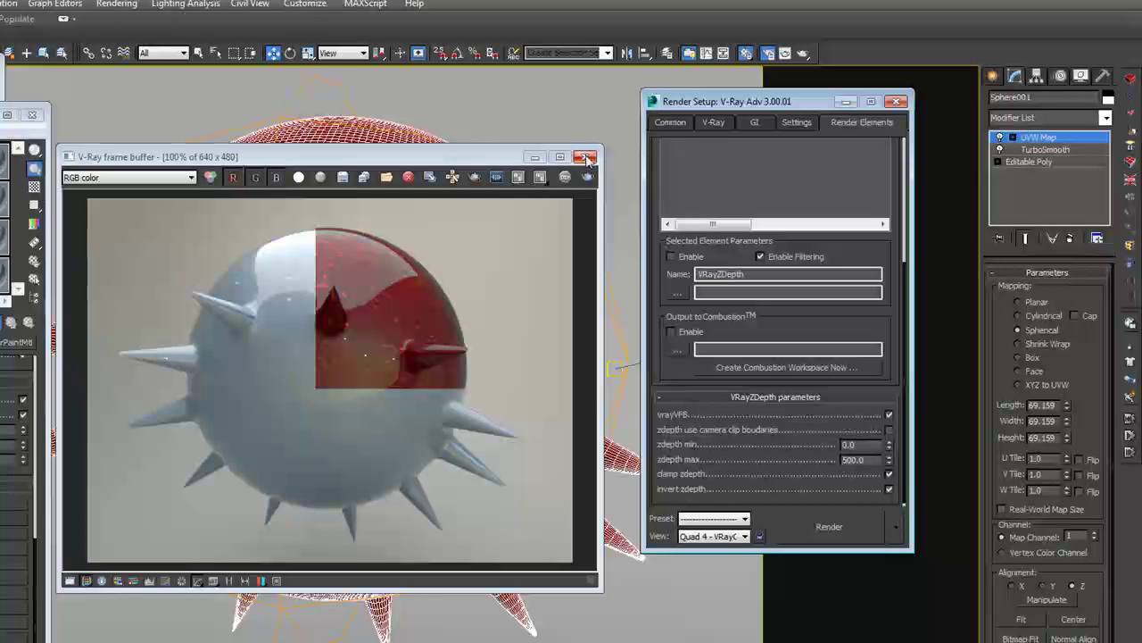
double_click(853, 460)
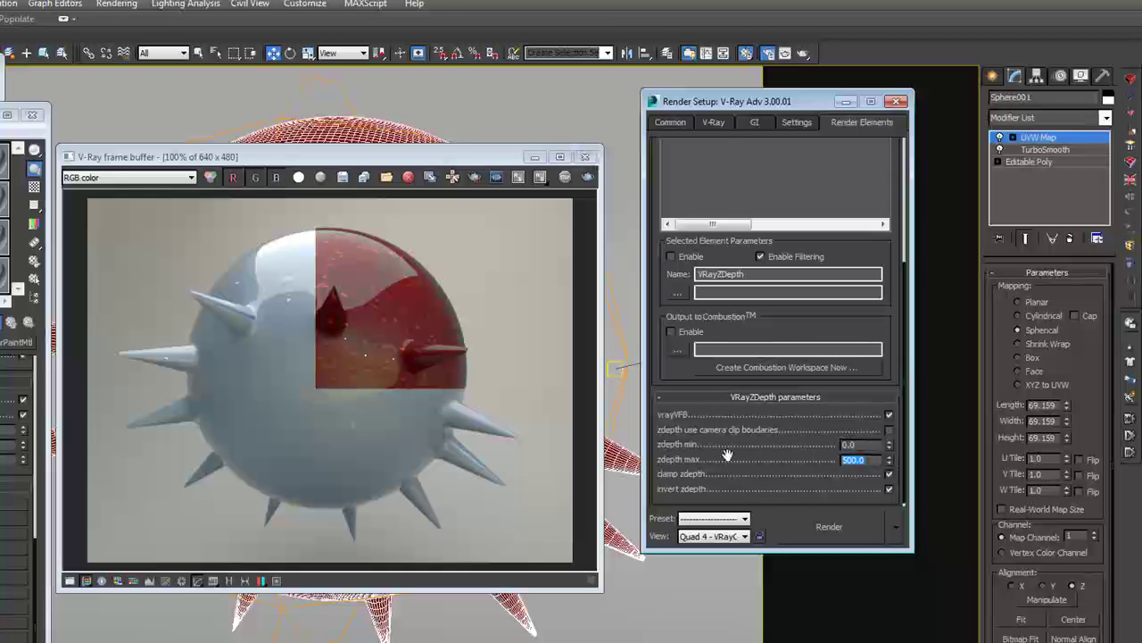
type("40")
key("Return")
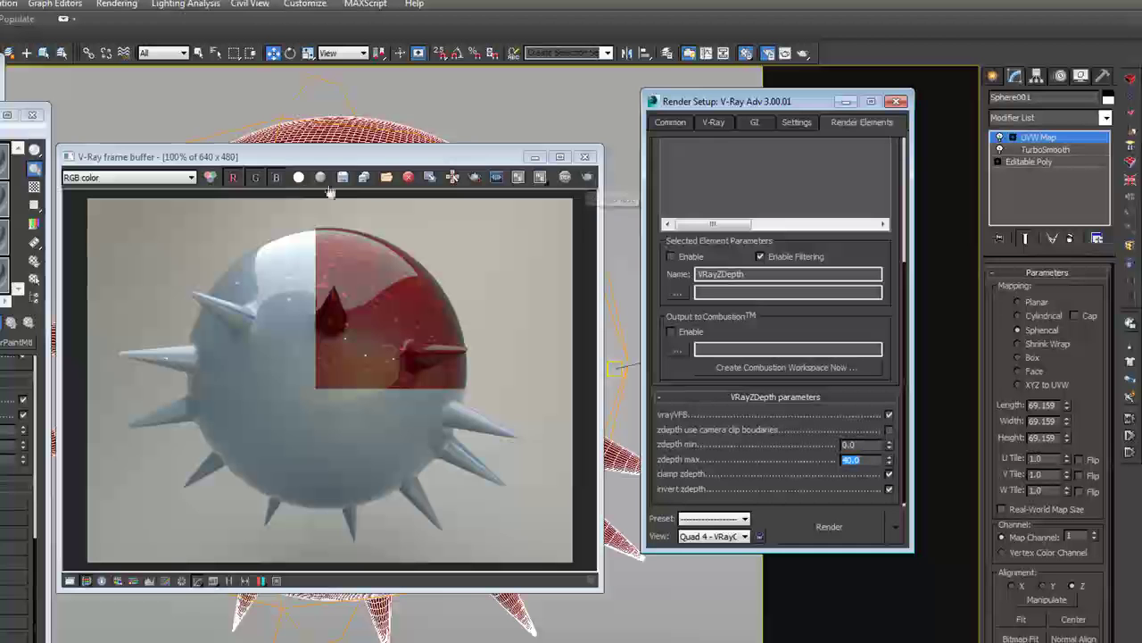
- Render the whole spiked sphere again with the added render elements and inspect the developing image at different magnifications
left_click(191, 178)
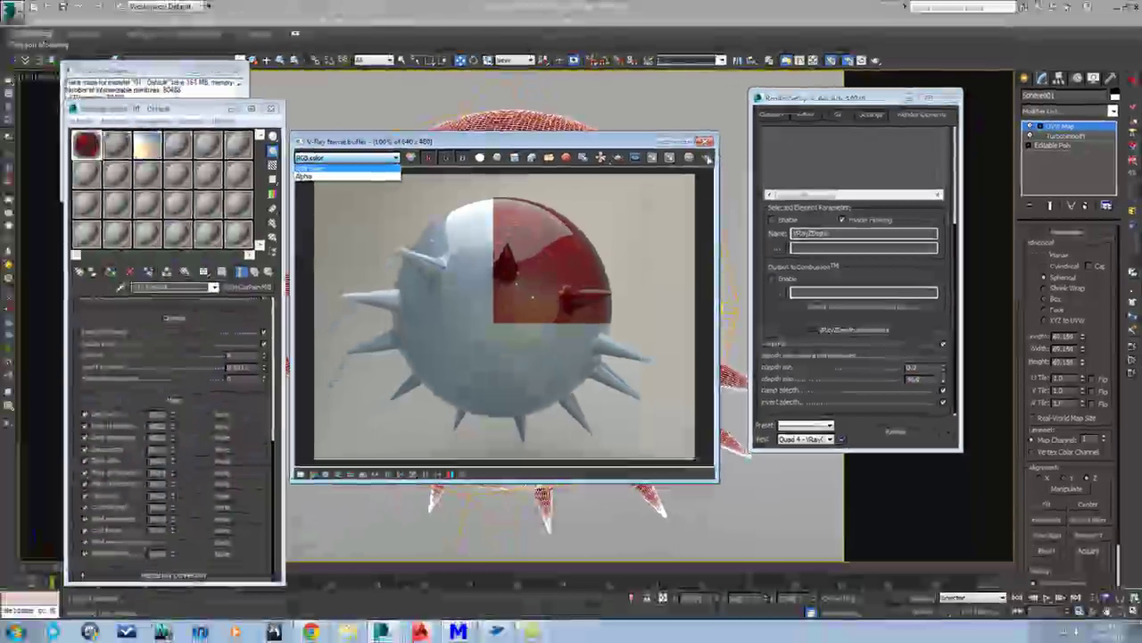
left_click(708, 158)
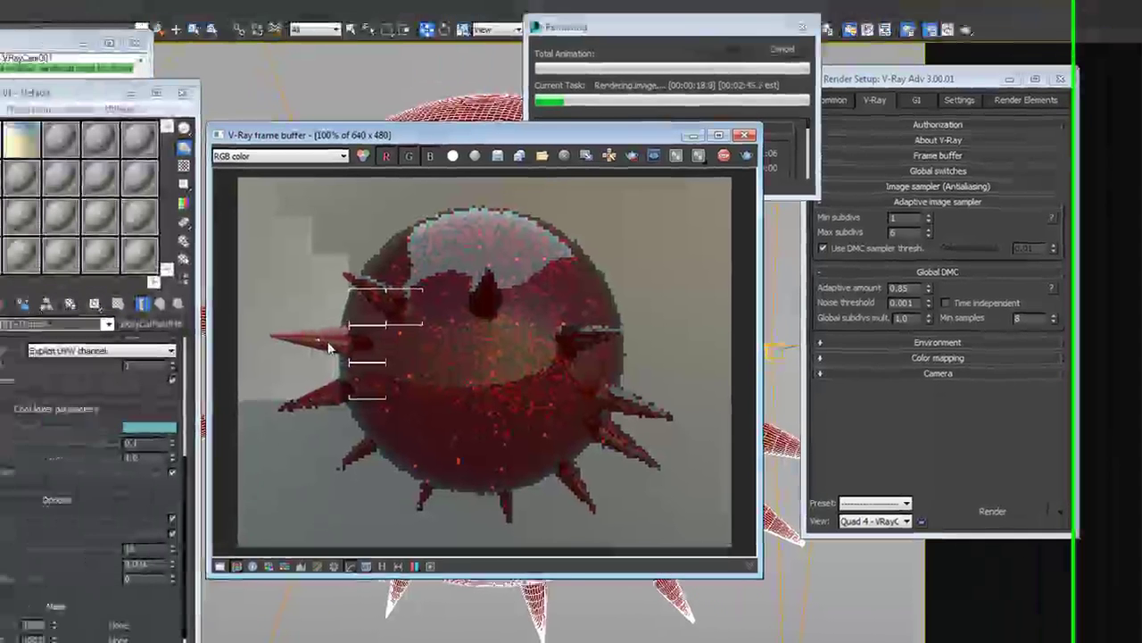
scroll(393, 373, "up", 1)
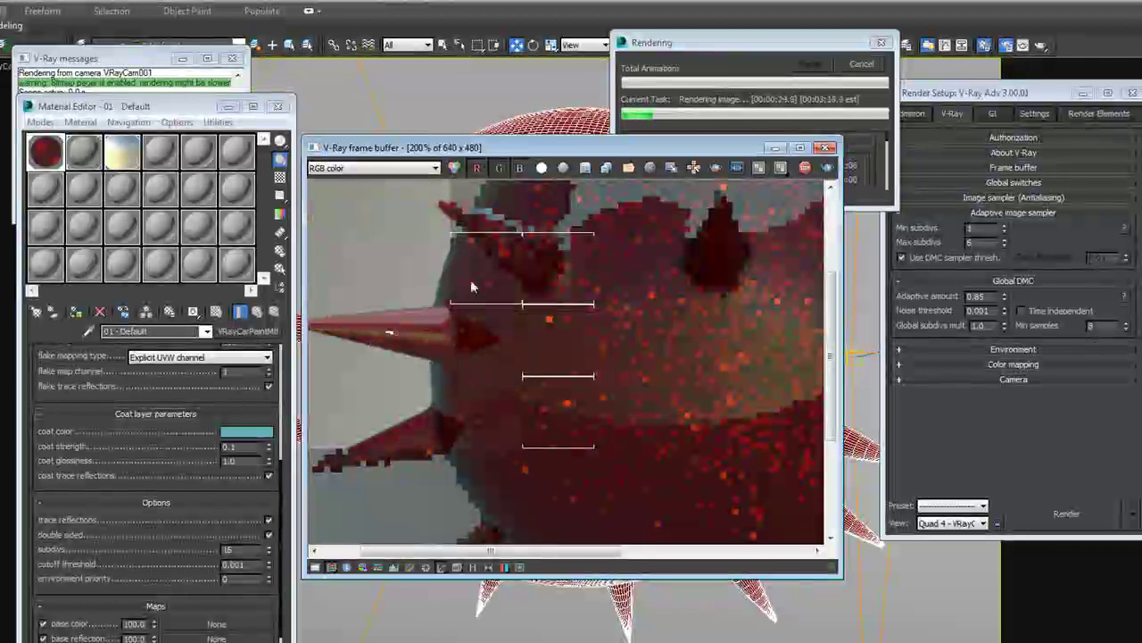
scroll(506, 332, "down", 1)
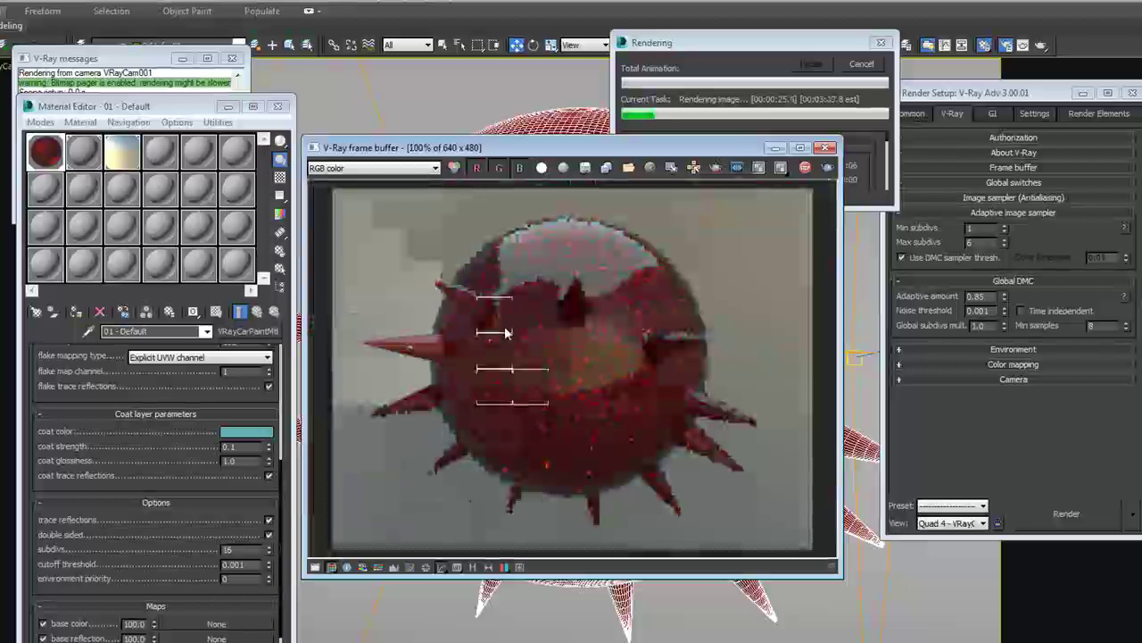
scroll(505, 333, "down", 1)
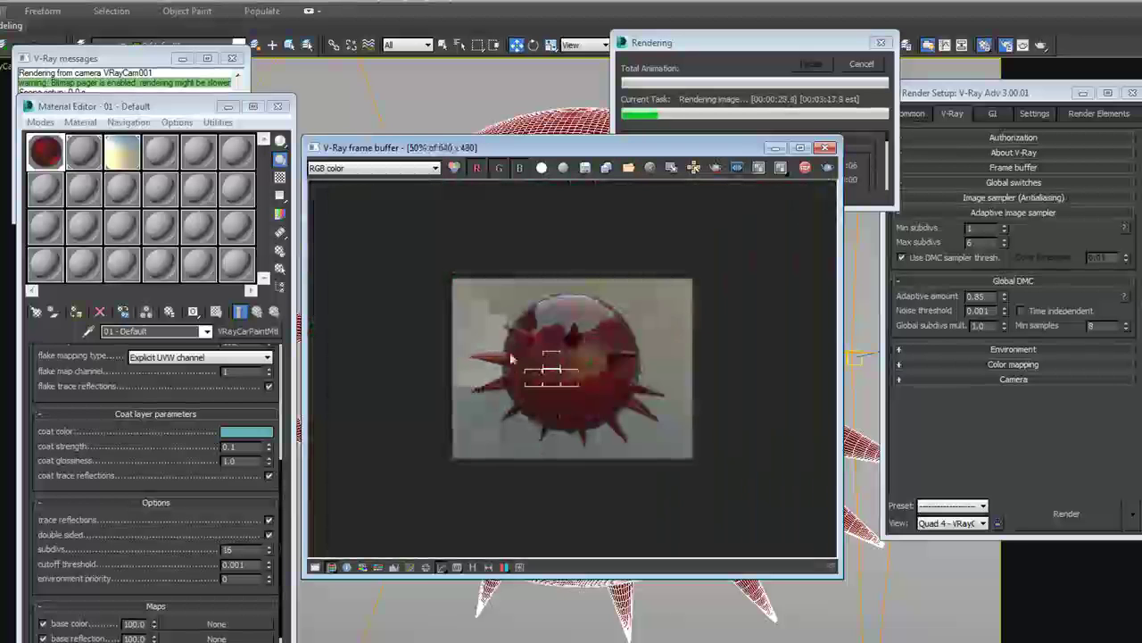
scroll(564, 382, "up", 1)
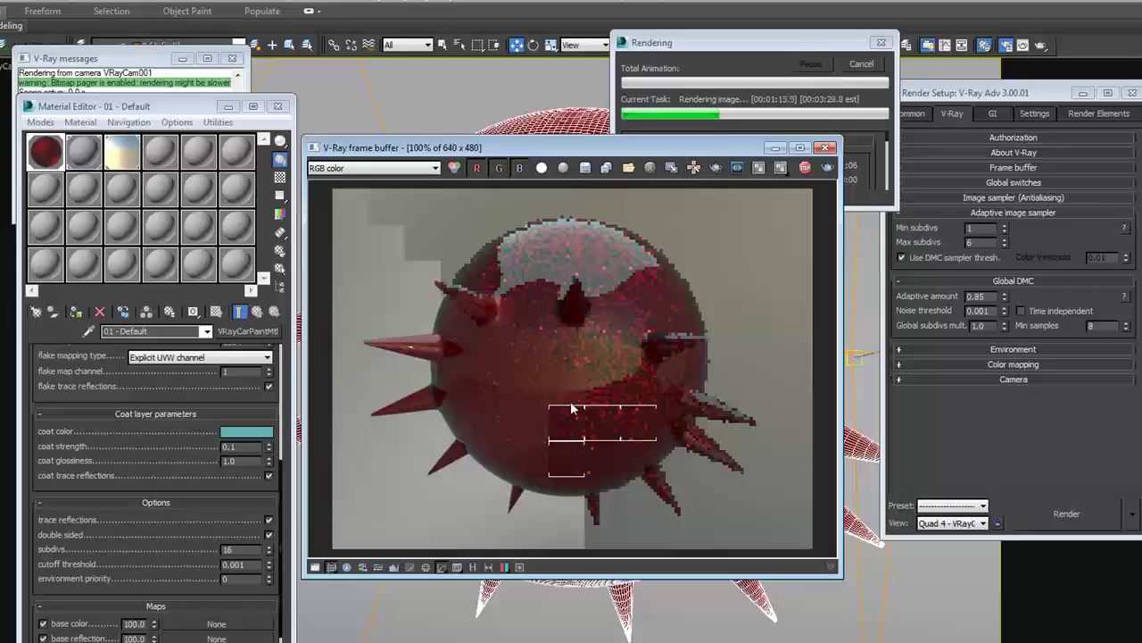
- View the Alpha, VRayReflection, VRaySpecular and VRayZDepth channels of the render, and save all image channels
left_click(392, 168)
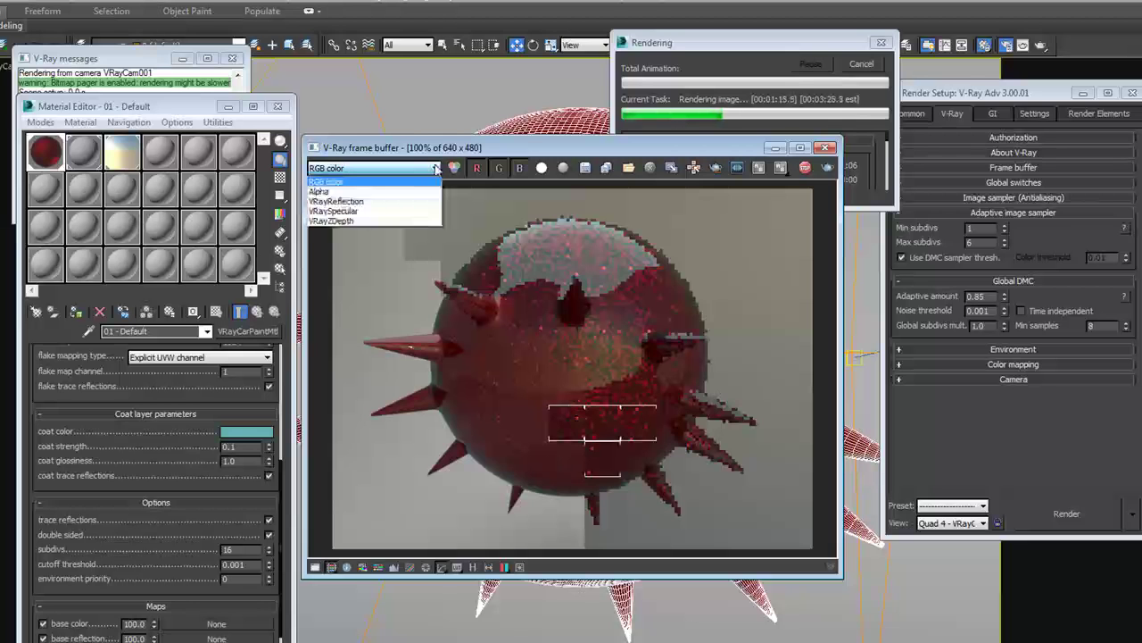
left_click(404, 191)
left_click(402, 168)
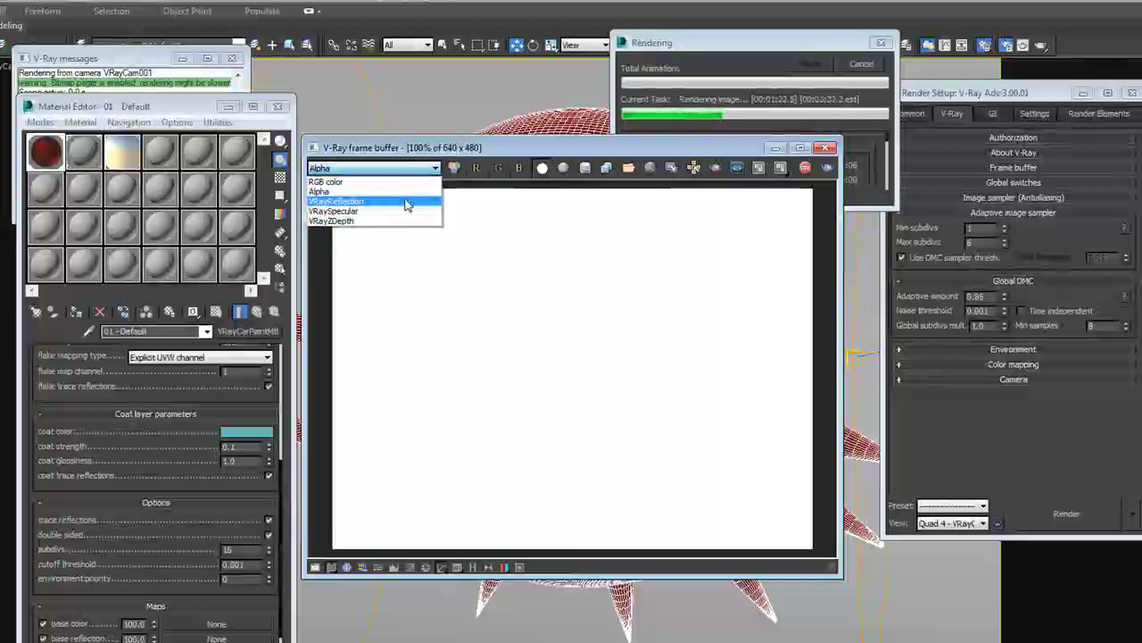
left_click(405, 204)
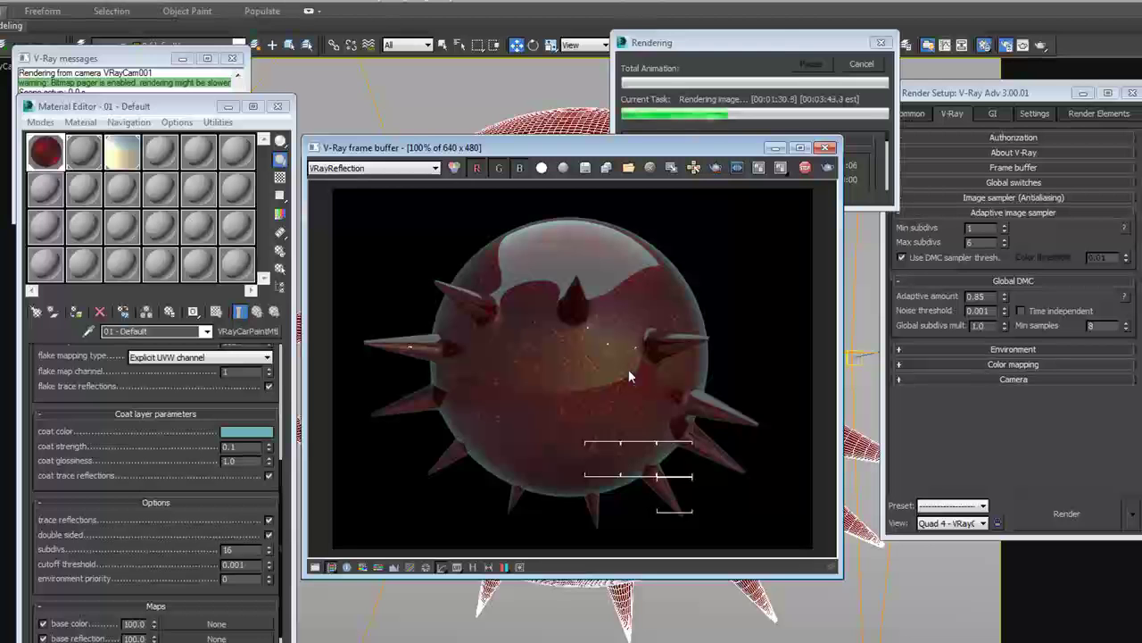
left_click(417, 169)
left_click(386, 210)
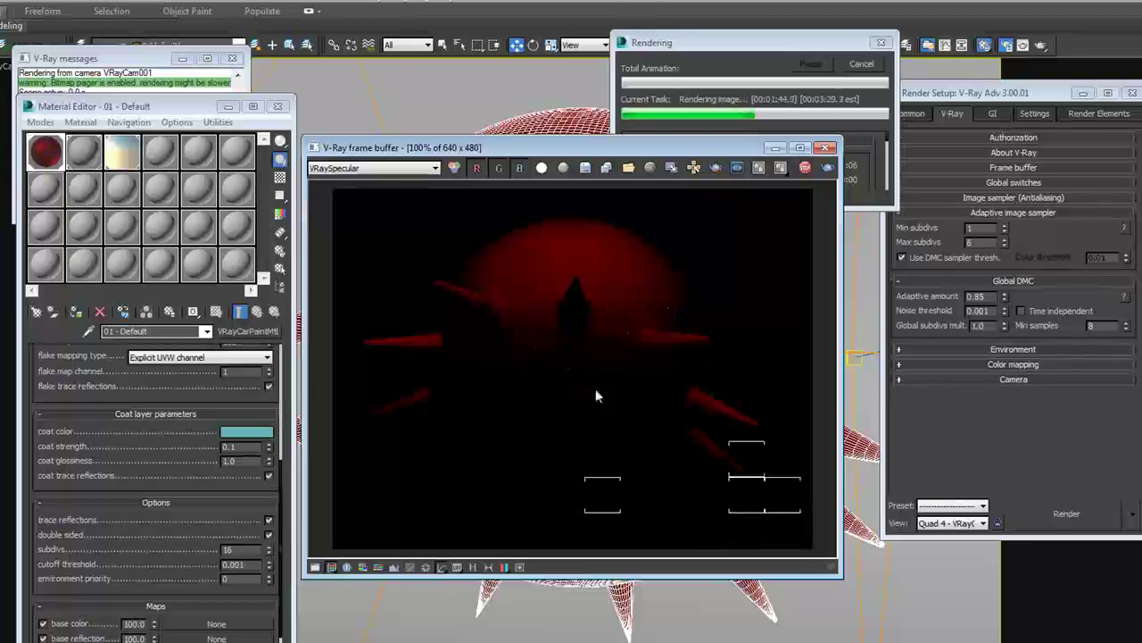
left_click(434, 168)
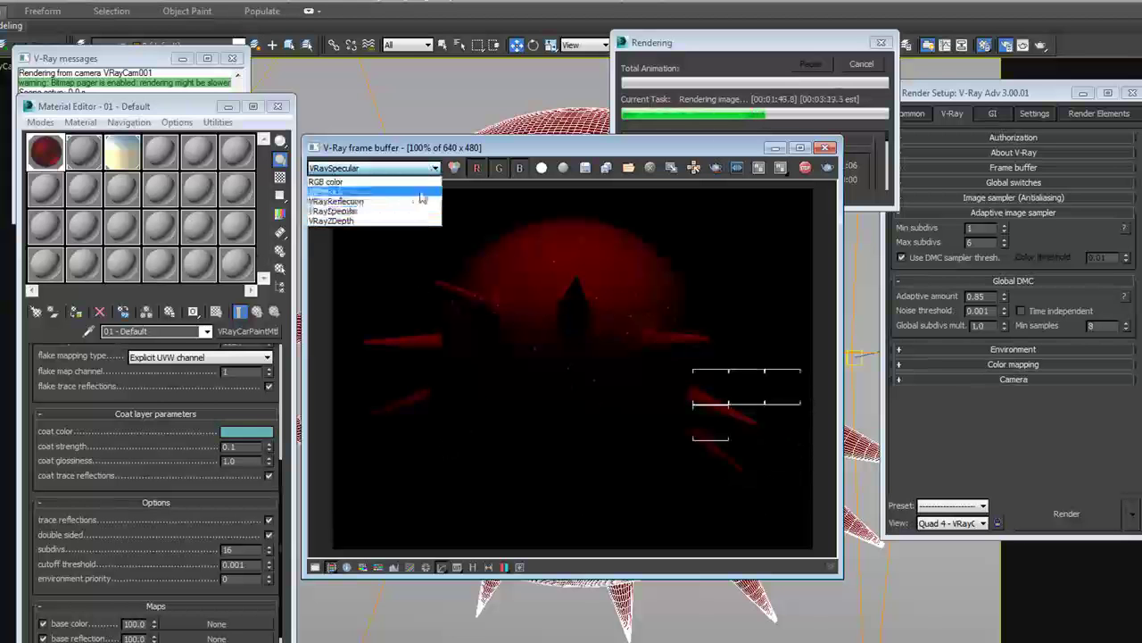
left_click(406, 220)
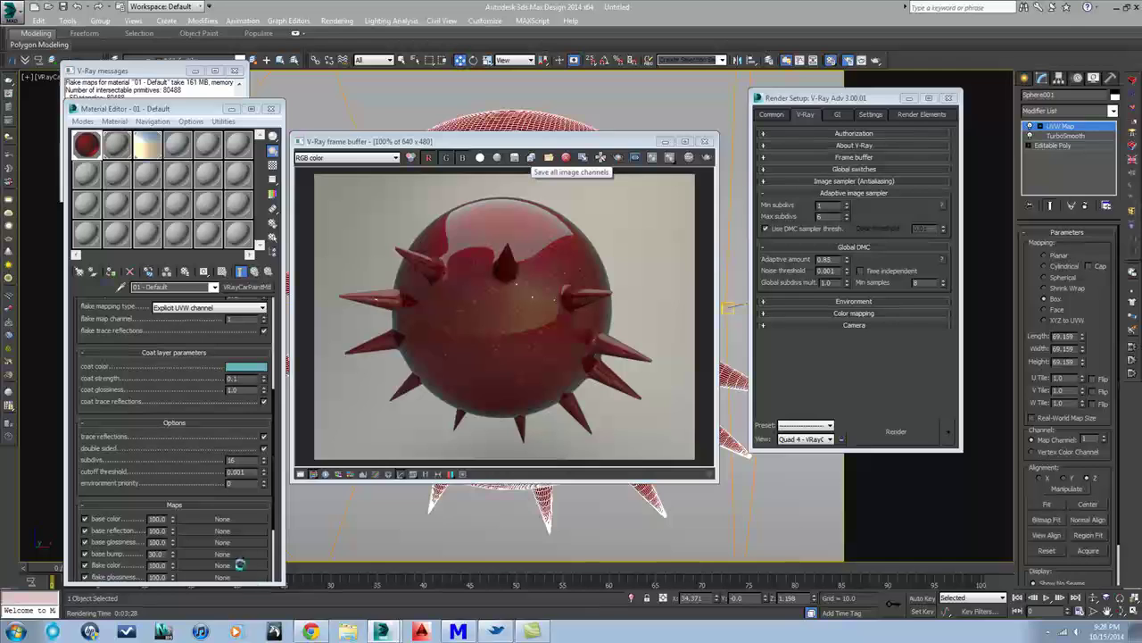
left_click(548, 157)
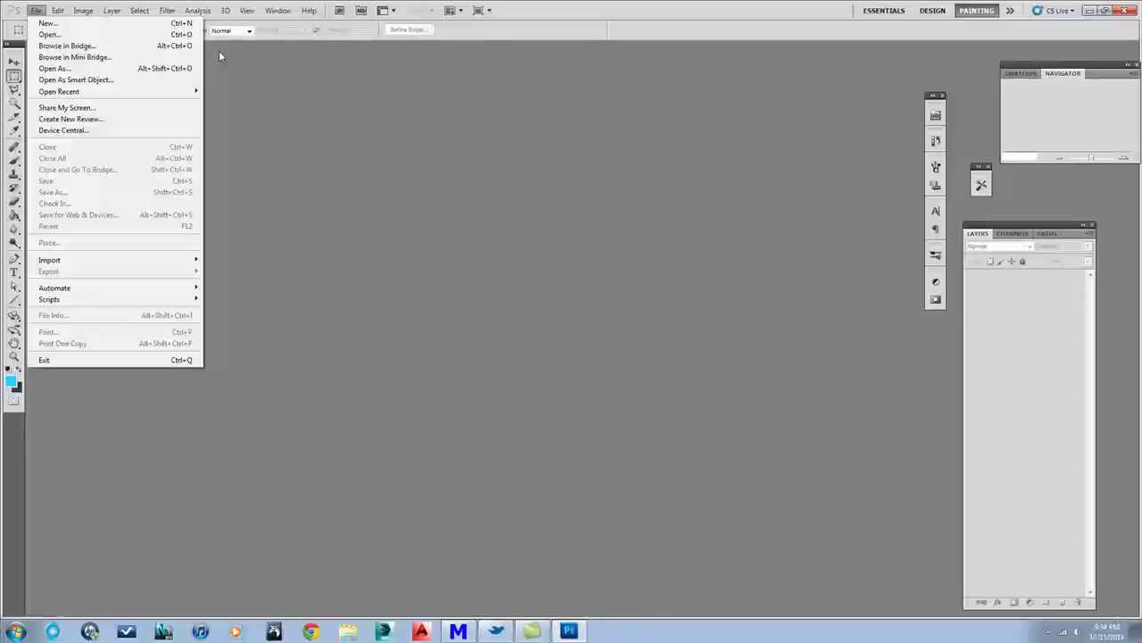
- In Photoshop, open the Vray_Car_Paint RGB_color, VRayReflection, VRaySpecular and VRayZDepth TIFF files from the VrayCarPaintTut folder as separate documents
left_click(167, 10)
mouse_move(38, 15)
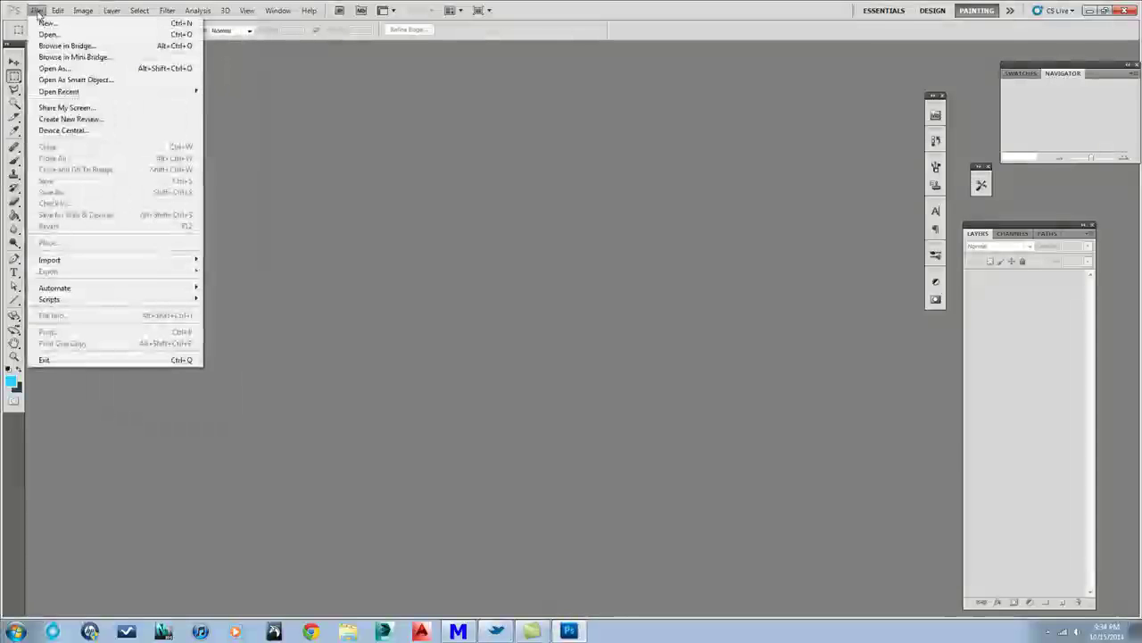
left_click(46, 34)
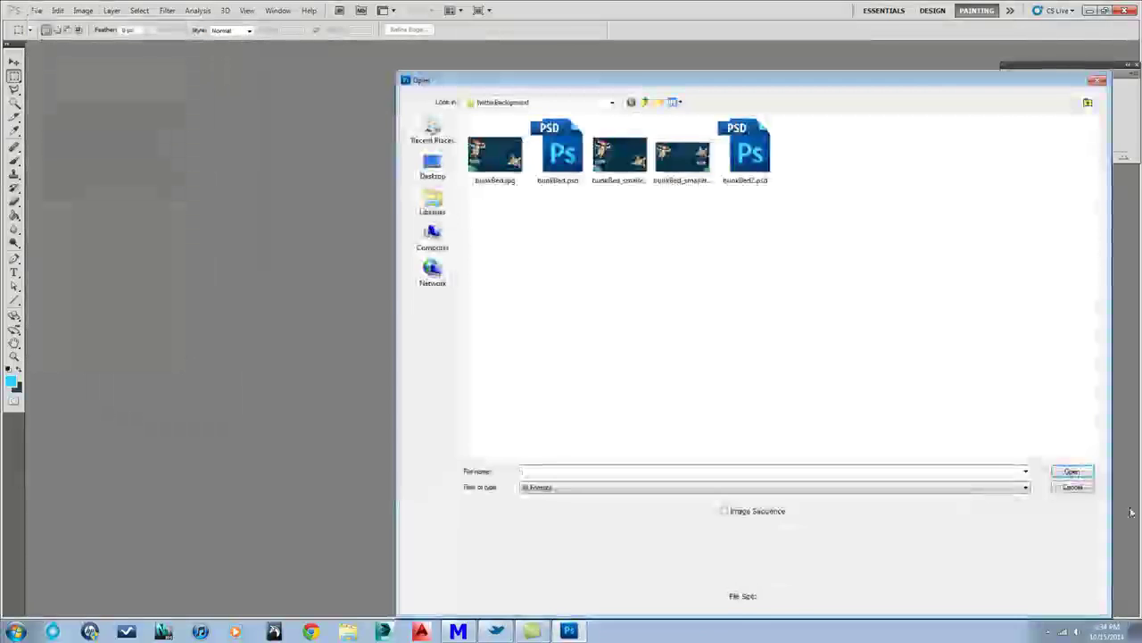
left_click(645, 101)
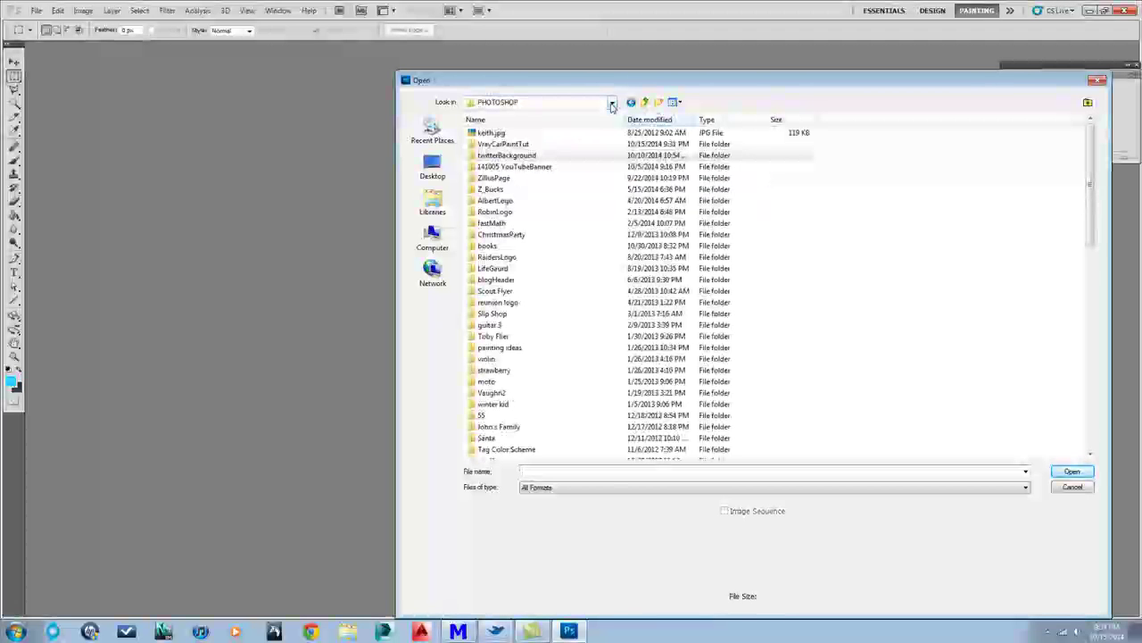
left_click_drag(1091, 219, 1074, 378)
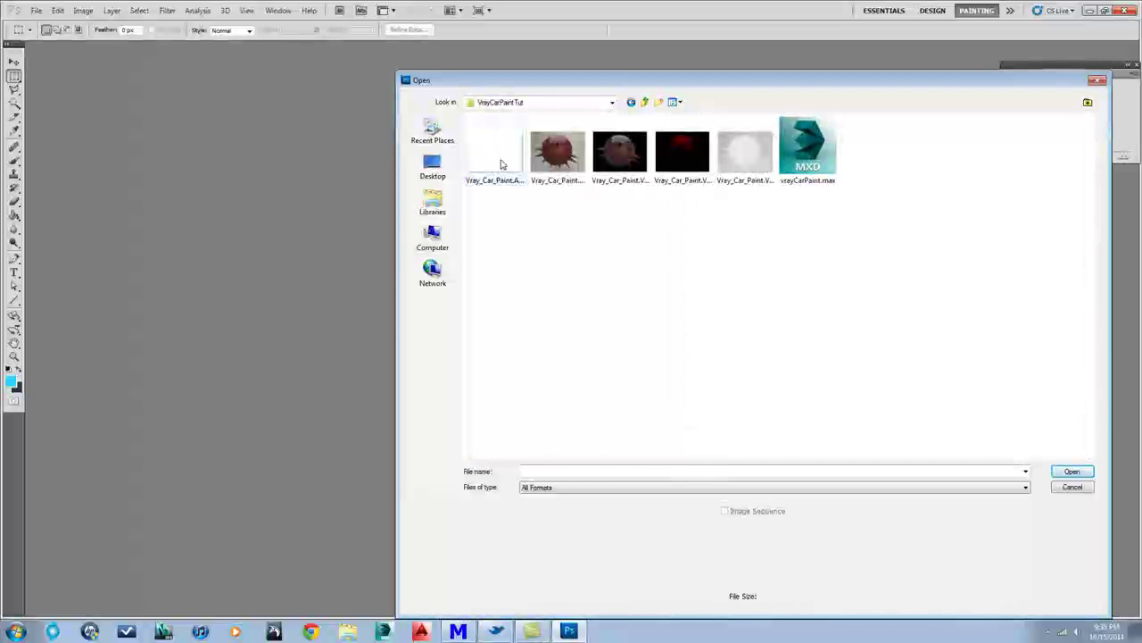
left_click(502, 164)
left_click(750, 161, "shift")
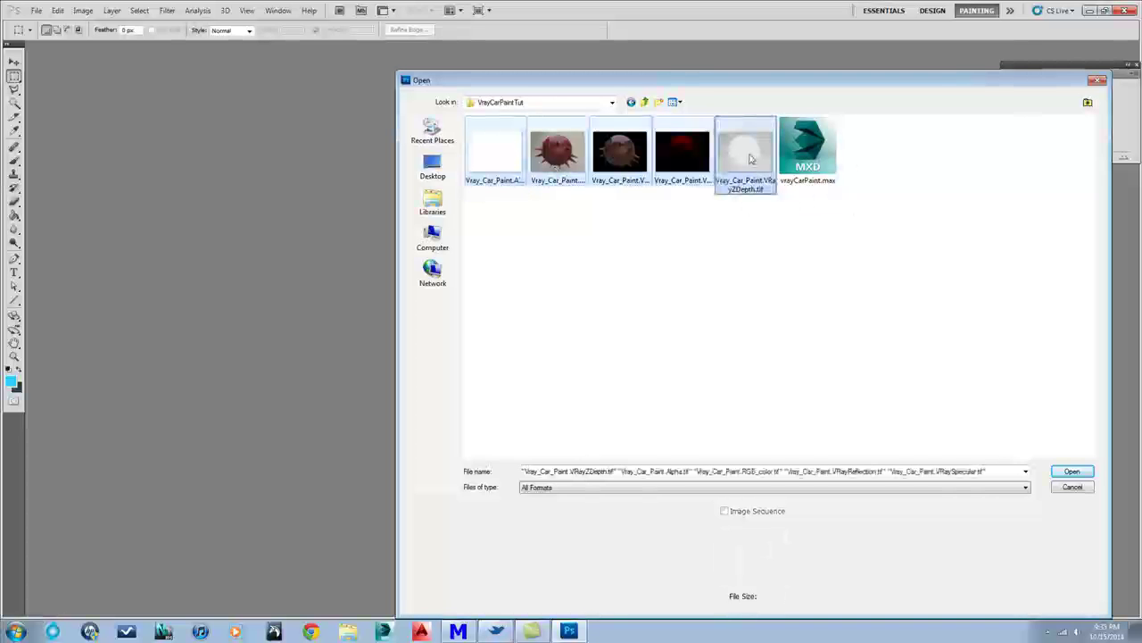
left_click(556, 165)
left_click(740, 158, "shift")
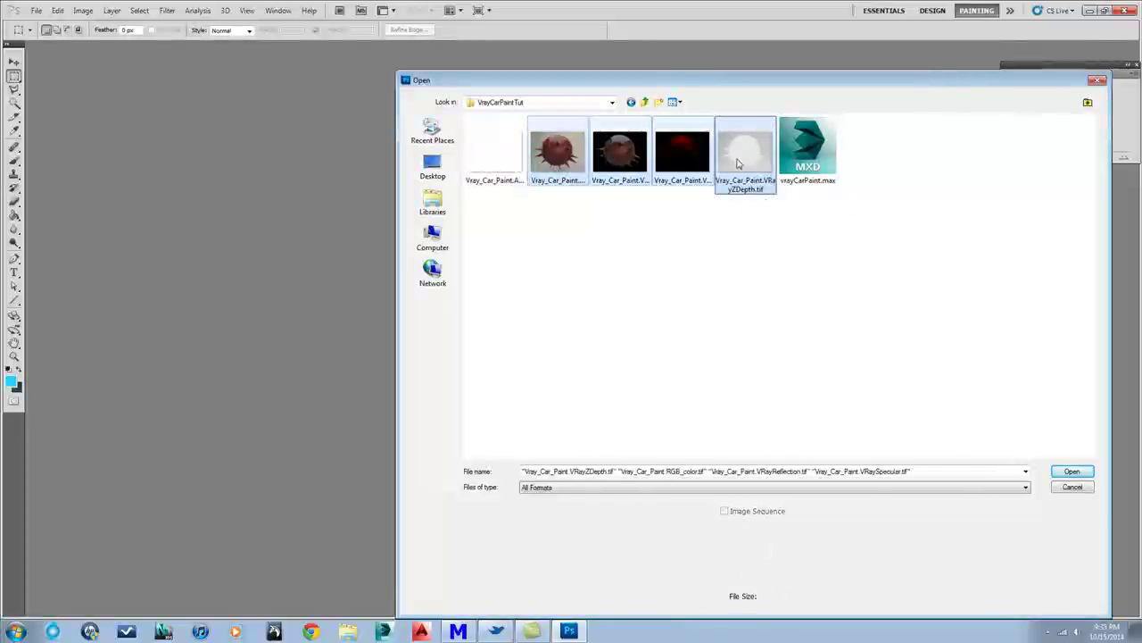
left_click(1088, 478)
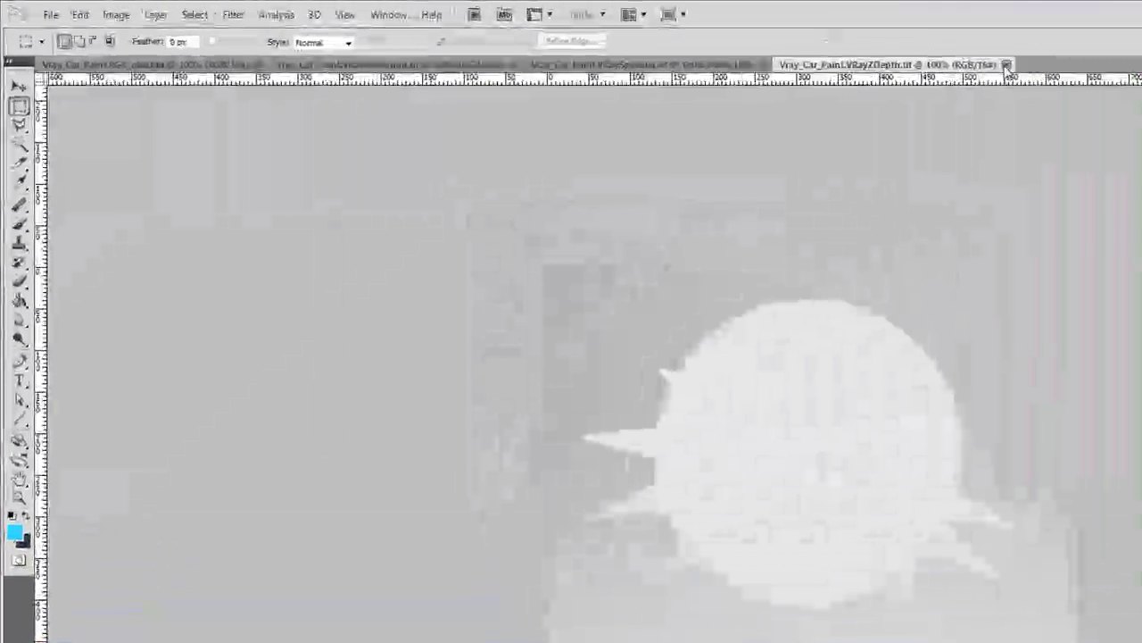
- Close all four opened Vray_Car_Paint image documents
left_click(721, 45)
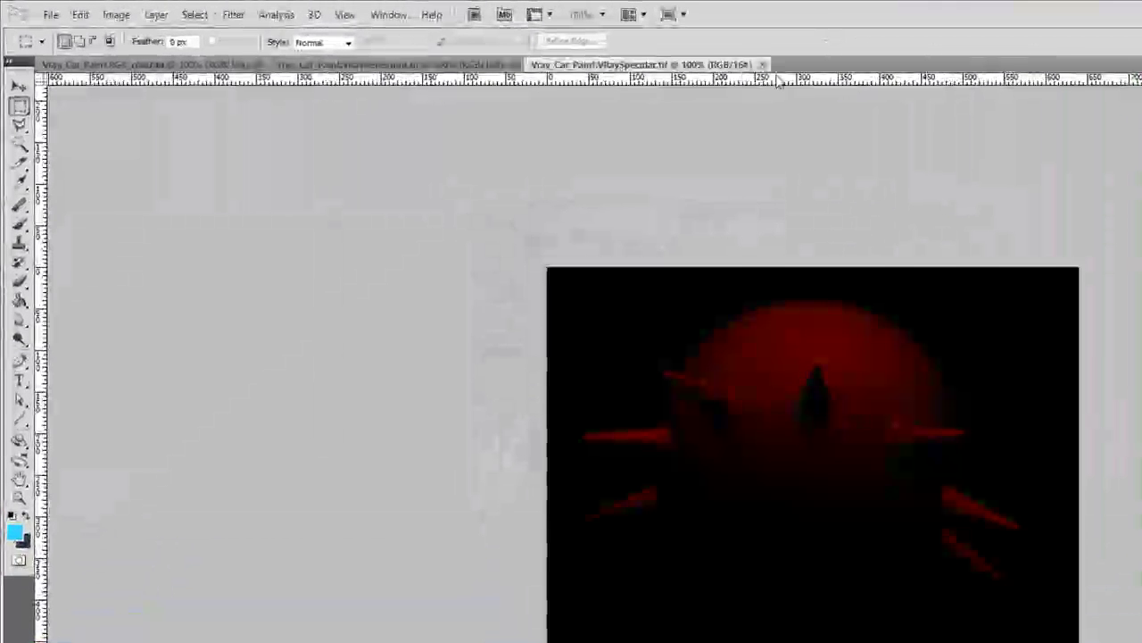
left_click(763, 65)
left_click(517, 64)
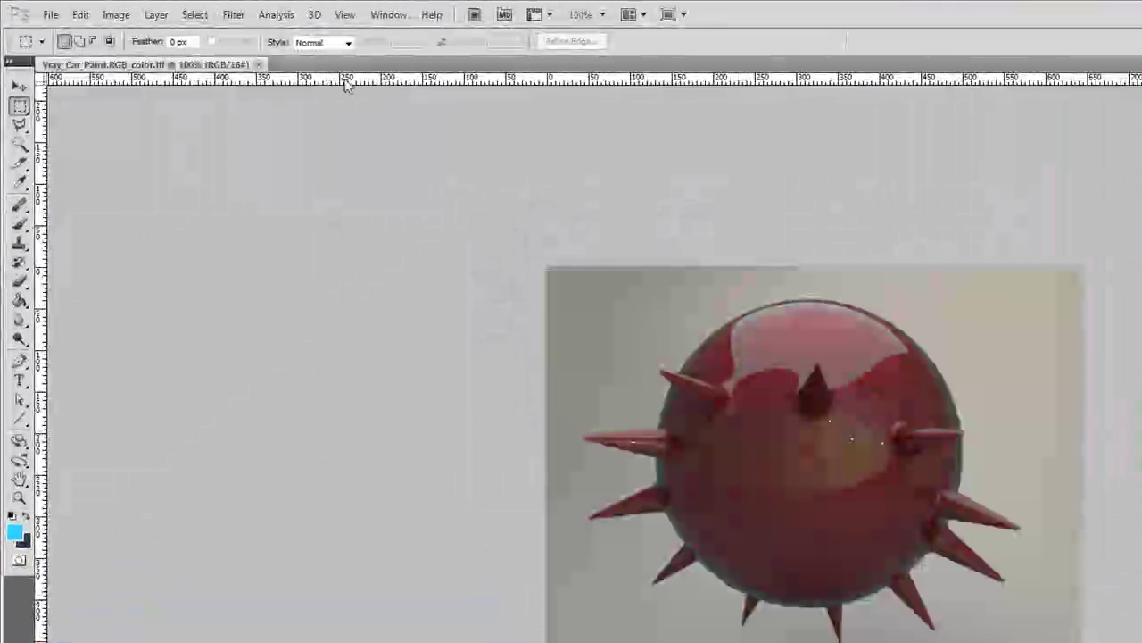
left_click(258, 64)
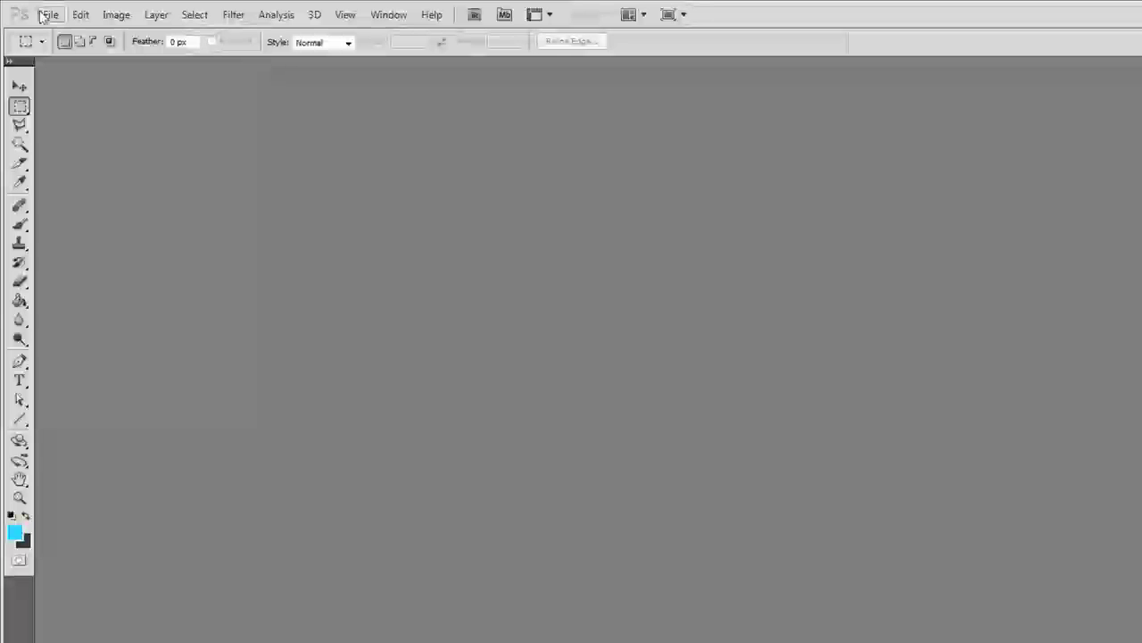
- Load the Vray_Car_Paint RGB_color, VRayReflection, VRaySpecular and VRayZDepth TIFF files into one document with Load Files into Stack
left_click(48, 14)
mouse_move(110, 417)
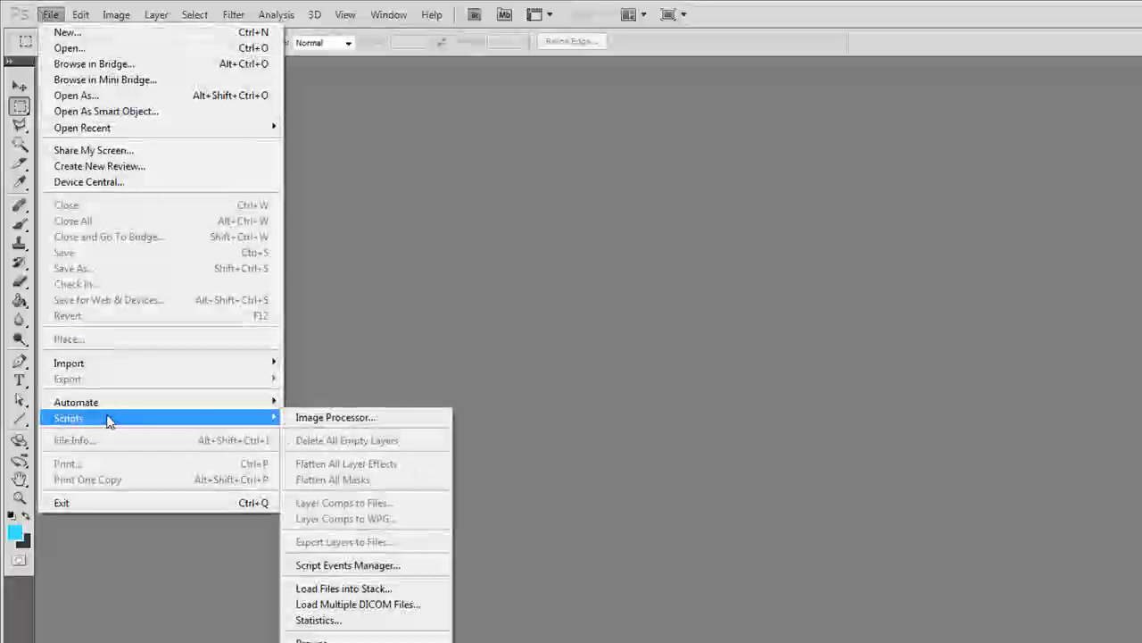
left_click(366, 589)
left_click(578, 290)
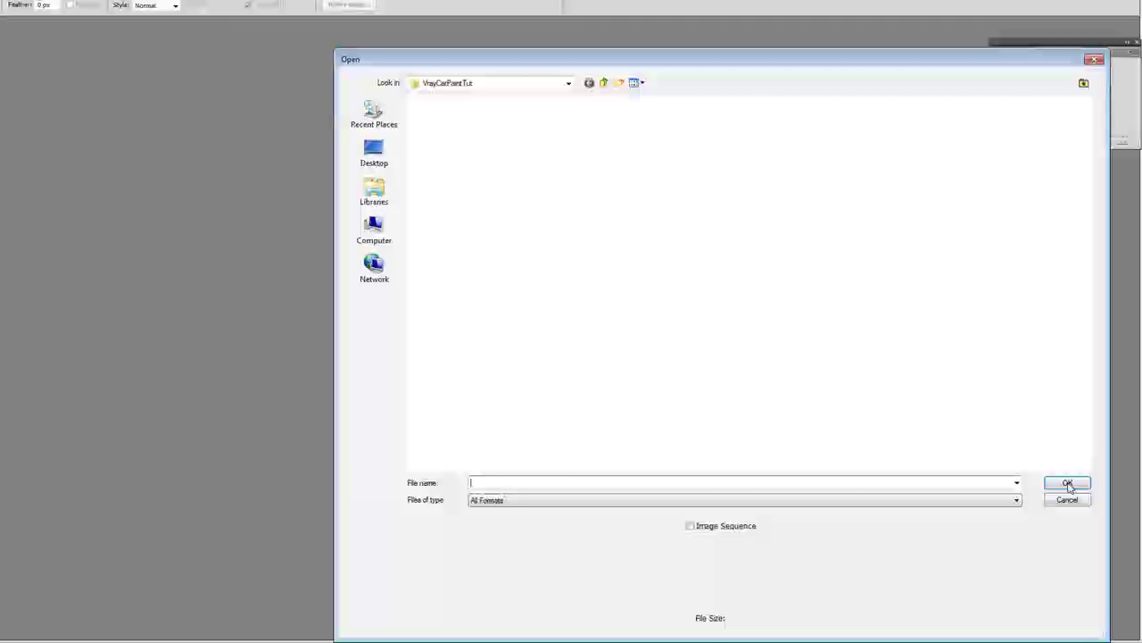
left_click(712, 152)
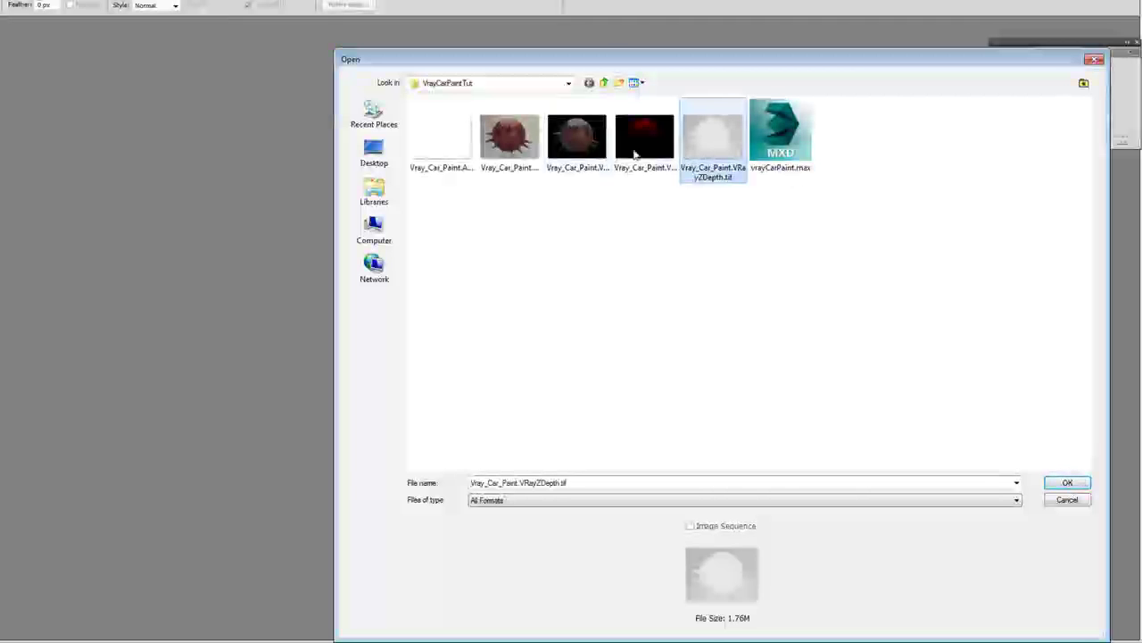
left_click(522, 147, "shift")
left_click(1070, 484)
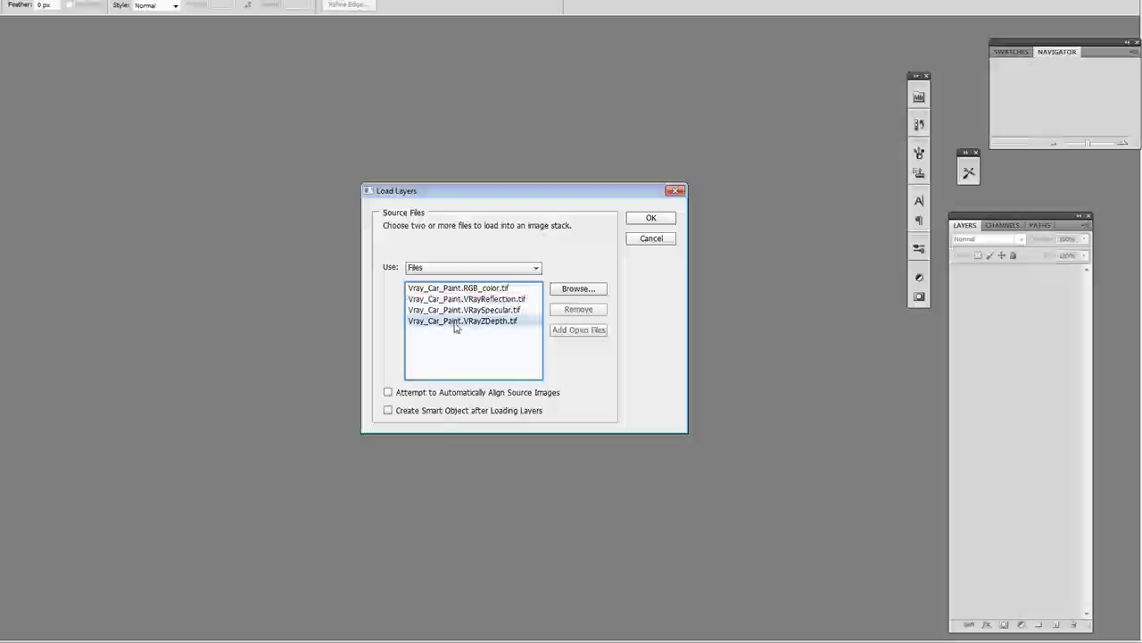
left_click(652, 220)
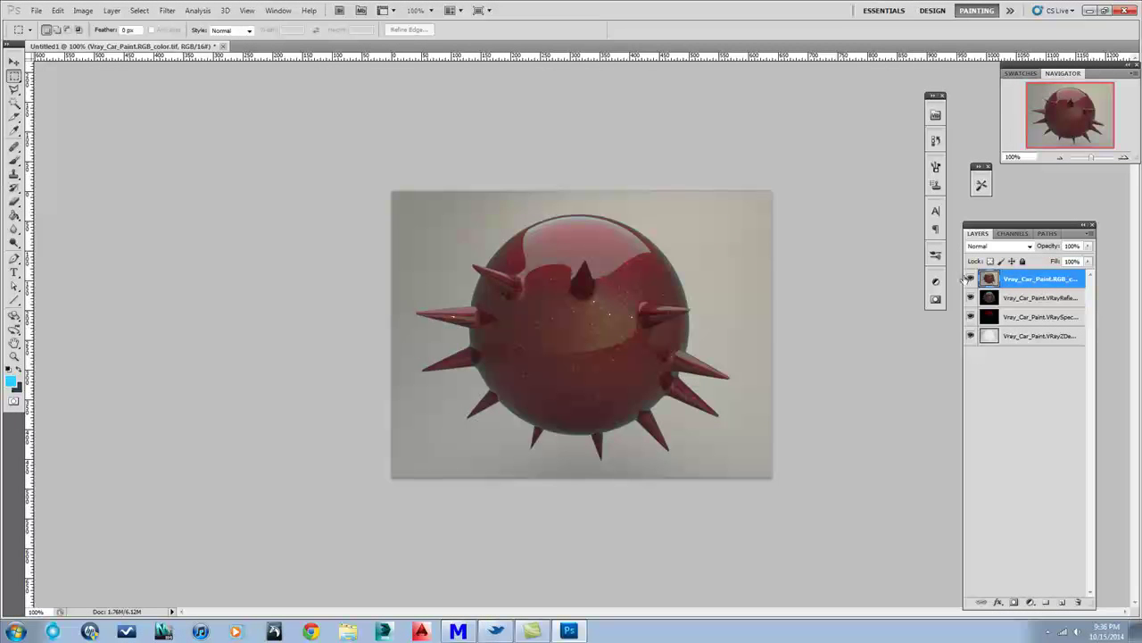
- Reorder the layers from top to bottom as VRaySpecular, VRayReflection, RGB_color and VRayZDepth
left_click(1023, 301)
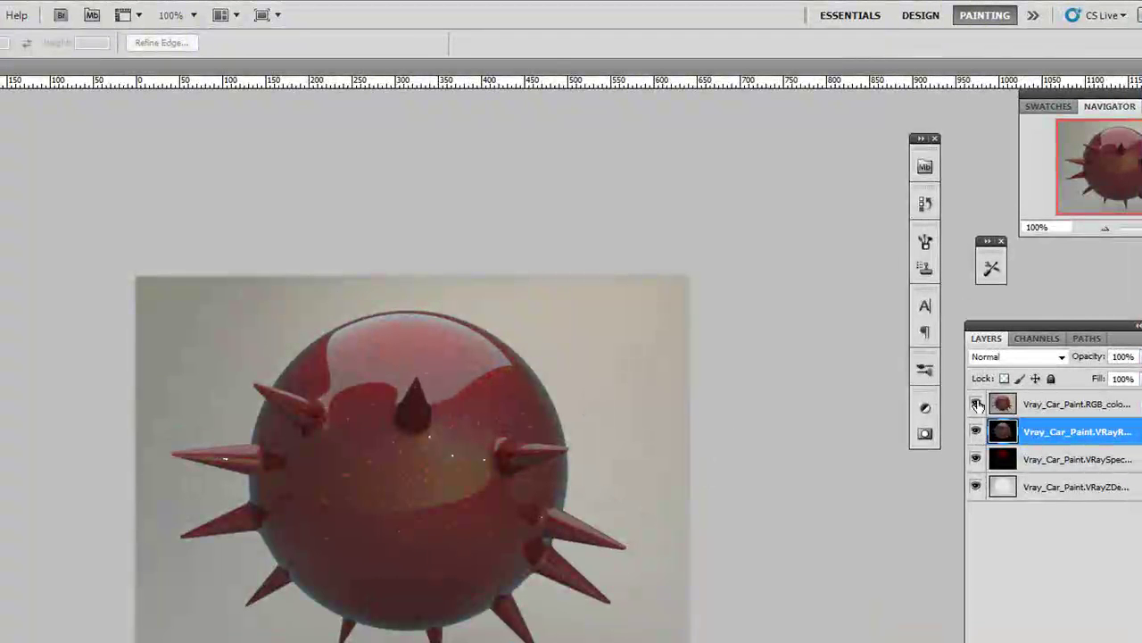
left_click(999, 406)
left_click(1071, 460, "ctrl")
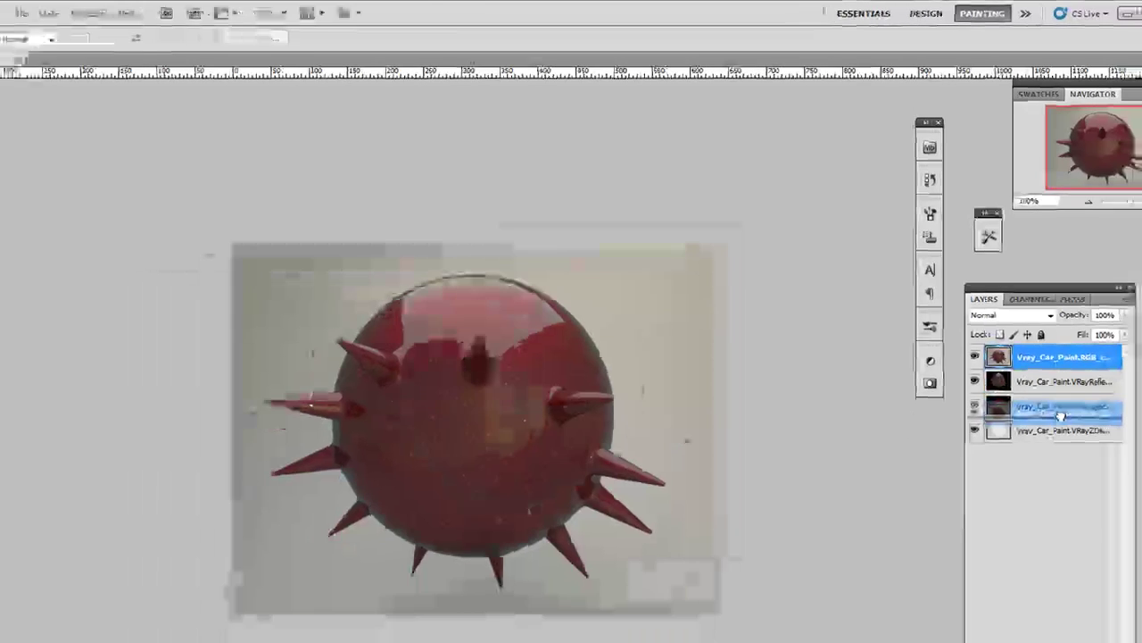
left_click_drag(1060, 415, 1060, 417)
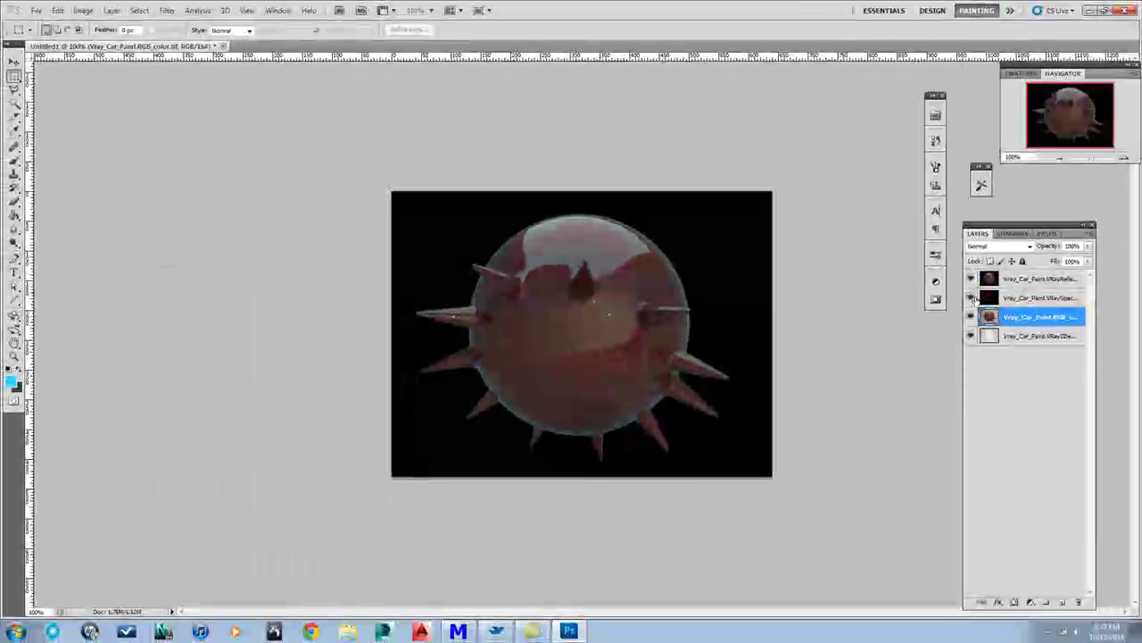
left_click(971, 297)
left_click(1026, 280)
left_click_drag(1034, 280, 1034, 309)
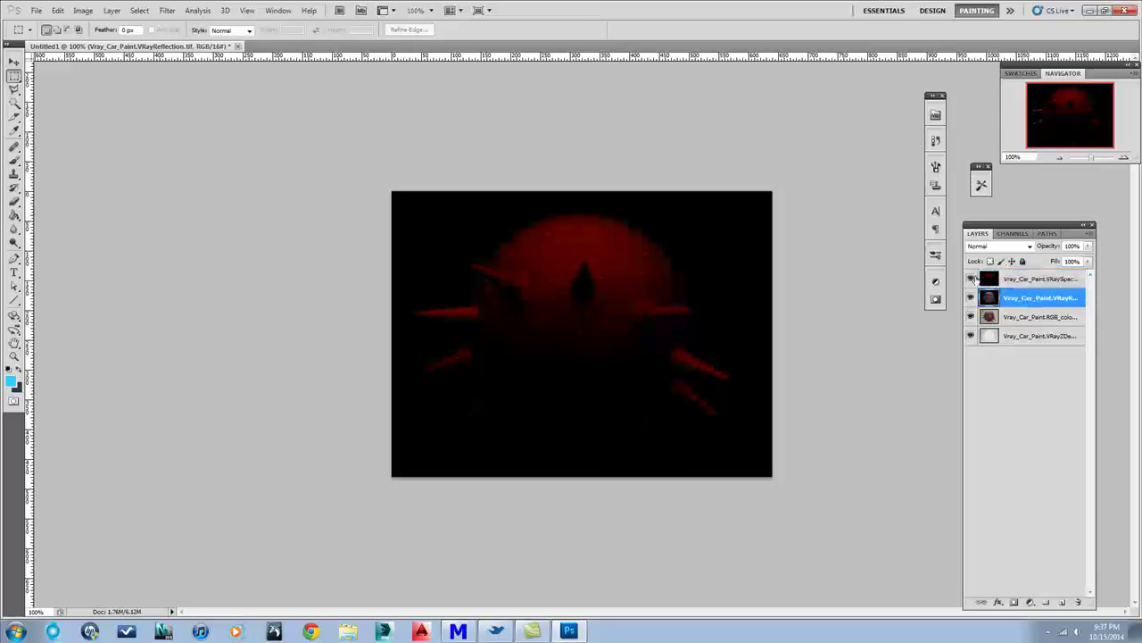
- Hide the VRaySpecular layer and set the VRayReflection layer's blend mode to Linear Dodge (Add)
left_click(971, 279)
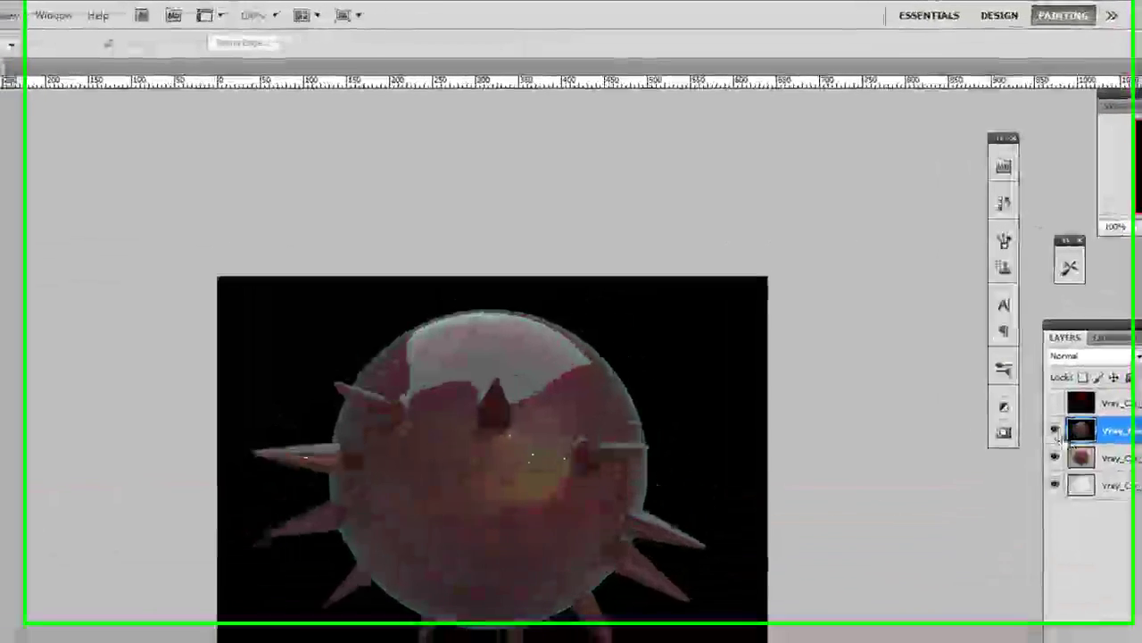
left_click(1056, 431)
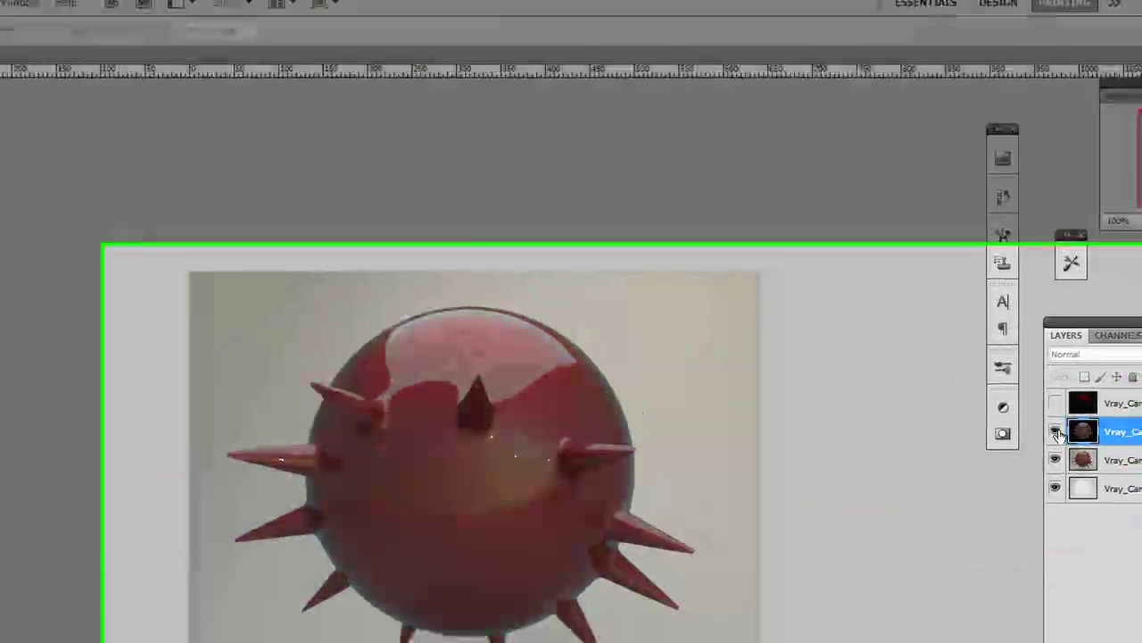
left_click(1065, 446)
left_click(1138, 369)
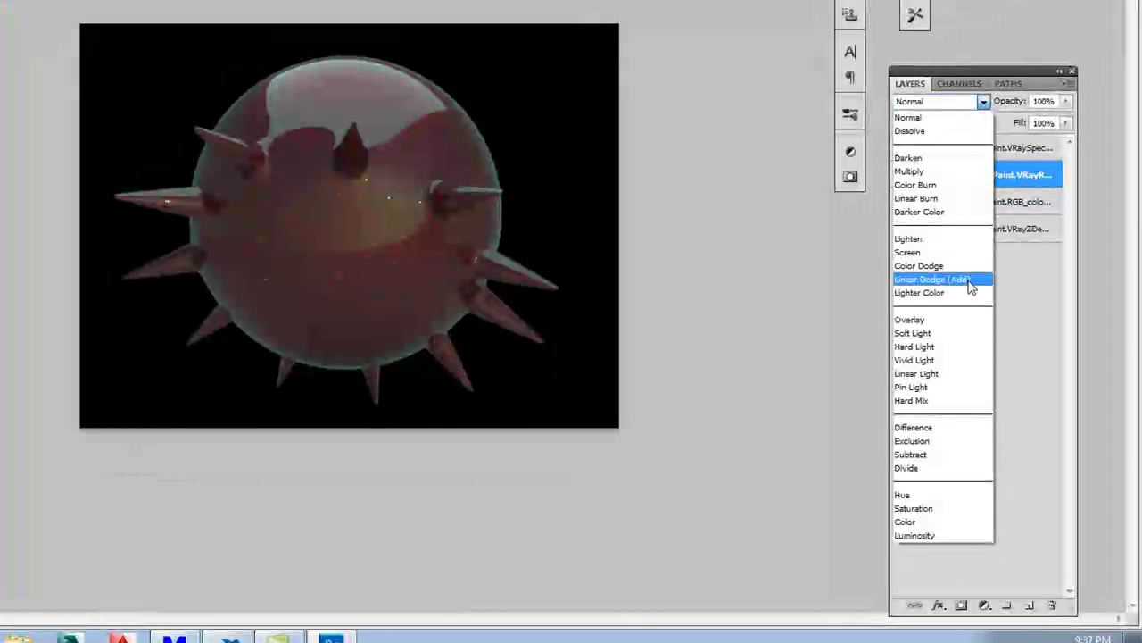
left_click(970, 282)
- Compare the image with and without the VRayReflection layer and lower that layer's opacity to 38%
left_click(900, 175)
left_click(900, 174)
left_click(1065, 101)
left_click_drag(1065, 122, 1014, 122)
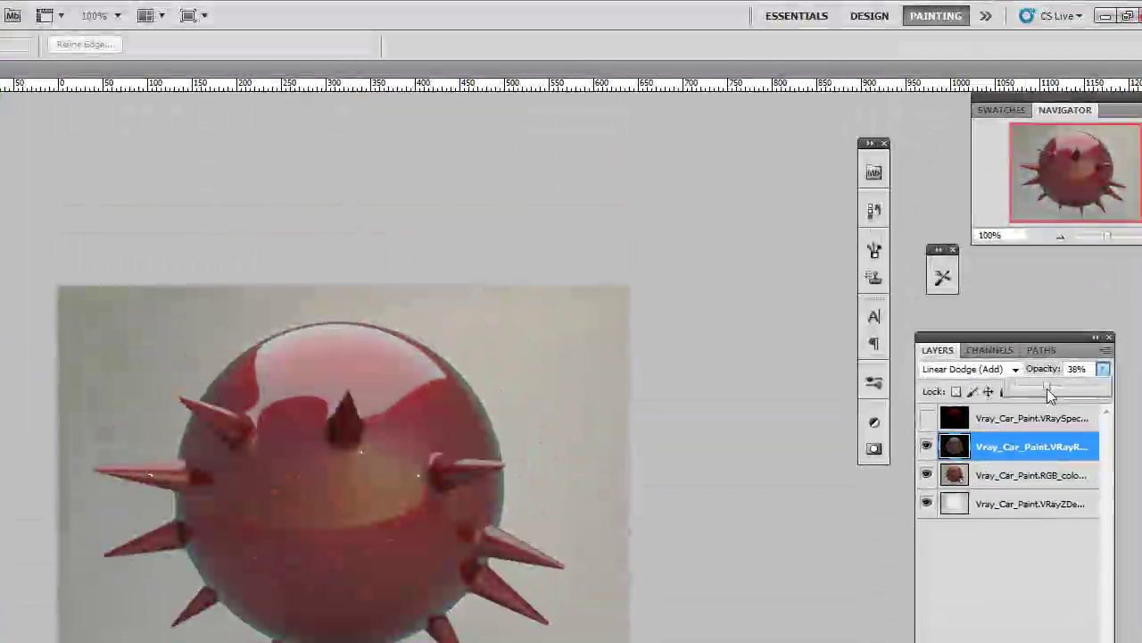
- Show the VRaySpecular layer again and set its blend mode to Linear Dodge (Add)
left_click(926, 418)
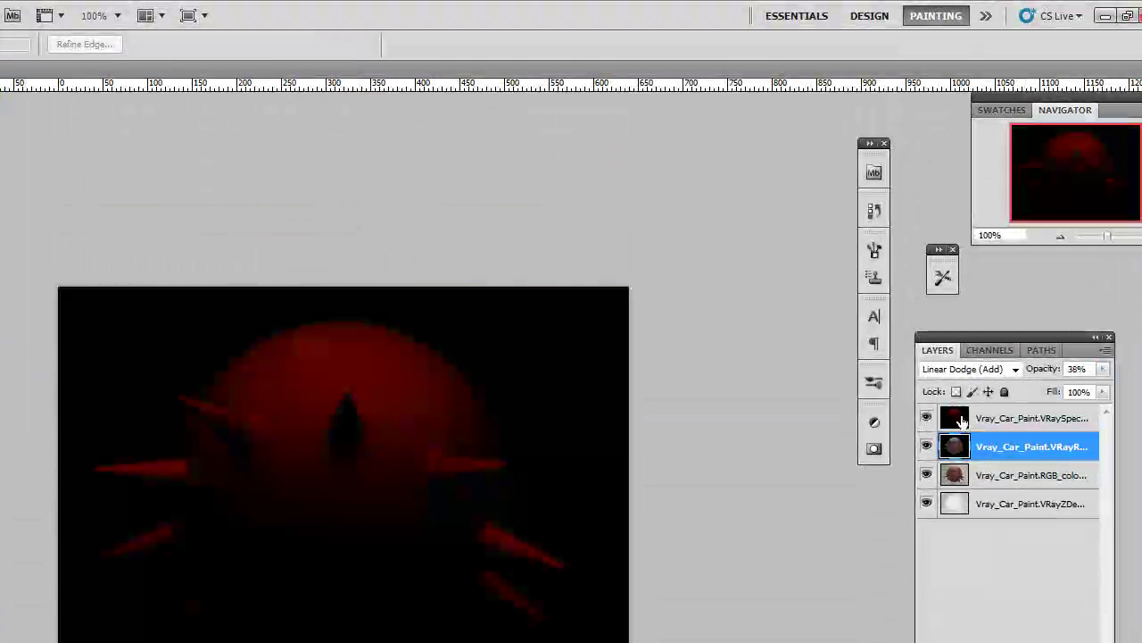
left_click(1030, 417)
left_click(968, 368)
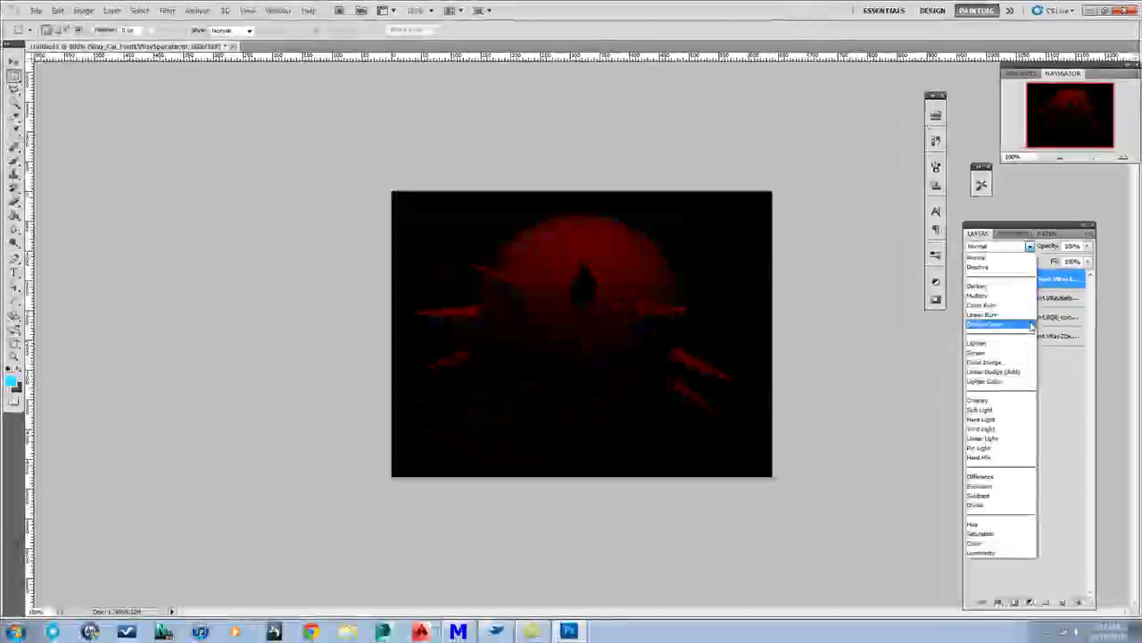
left_click(995, 371)
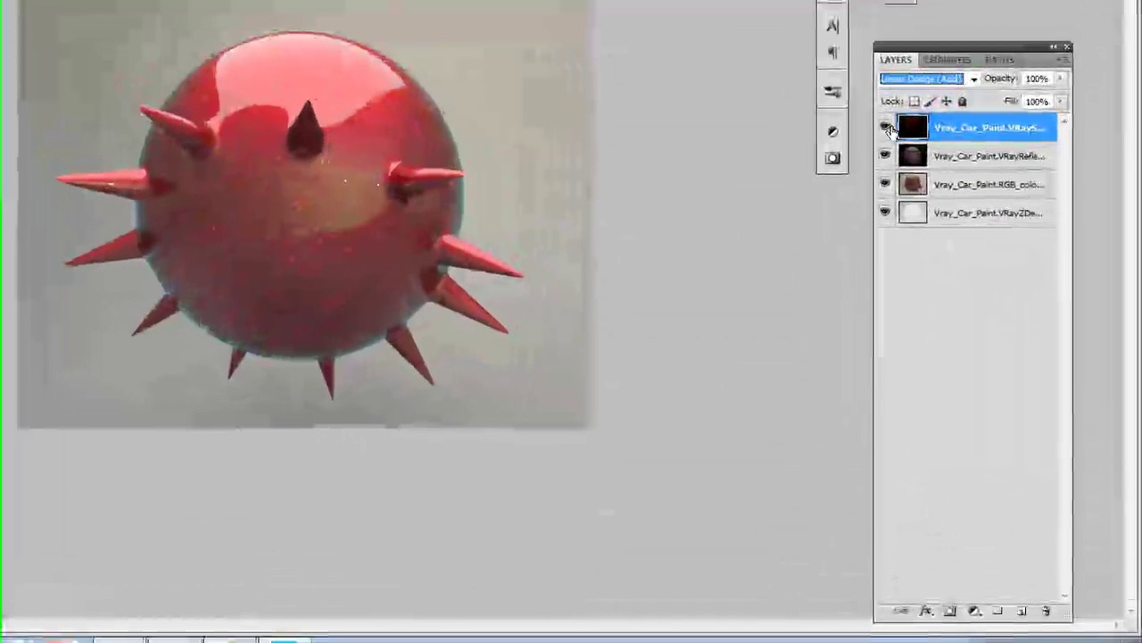
- Compare the image with and without the VRaySpecular layer and lower that layer's opacity to about 70%
left_click(933, 212)
left_click(933, 212)
left_click(934, 211)
left_click(890, 130)
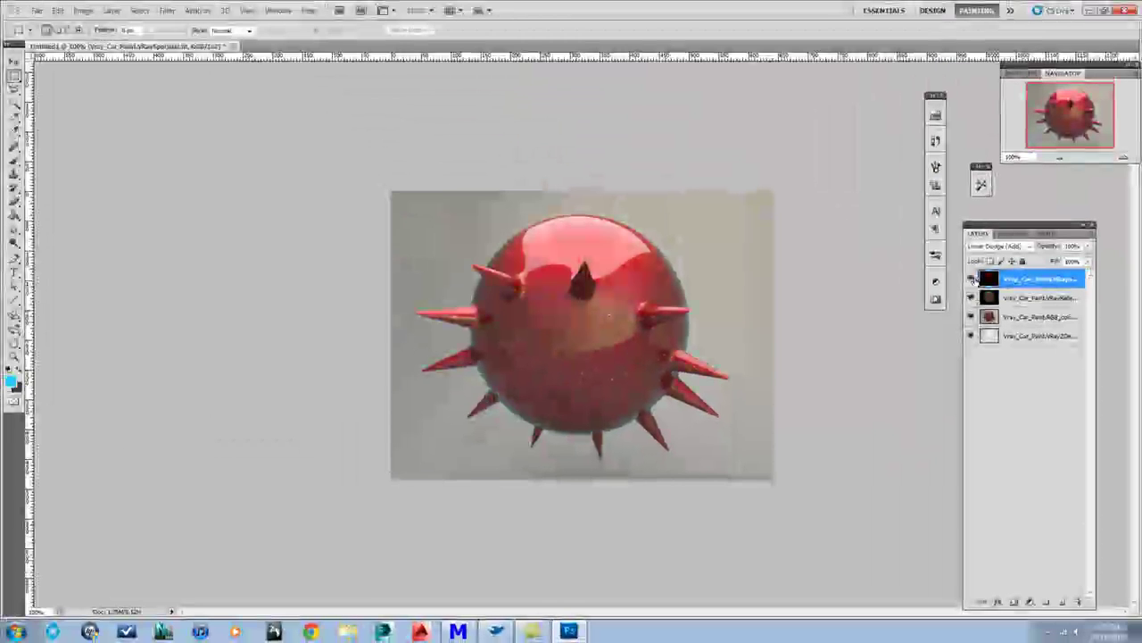
mouse_move(1087, 246)
left_mouse_down()
mouse_move(1091, 259)
mouse_move(1024, 260)
mouse_move(1065, 264)
left_mouse_up()
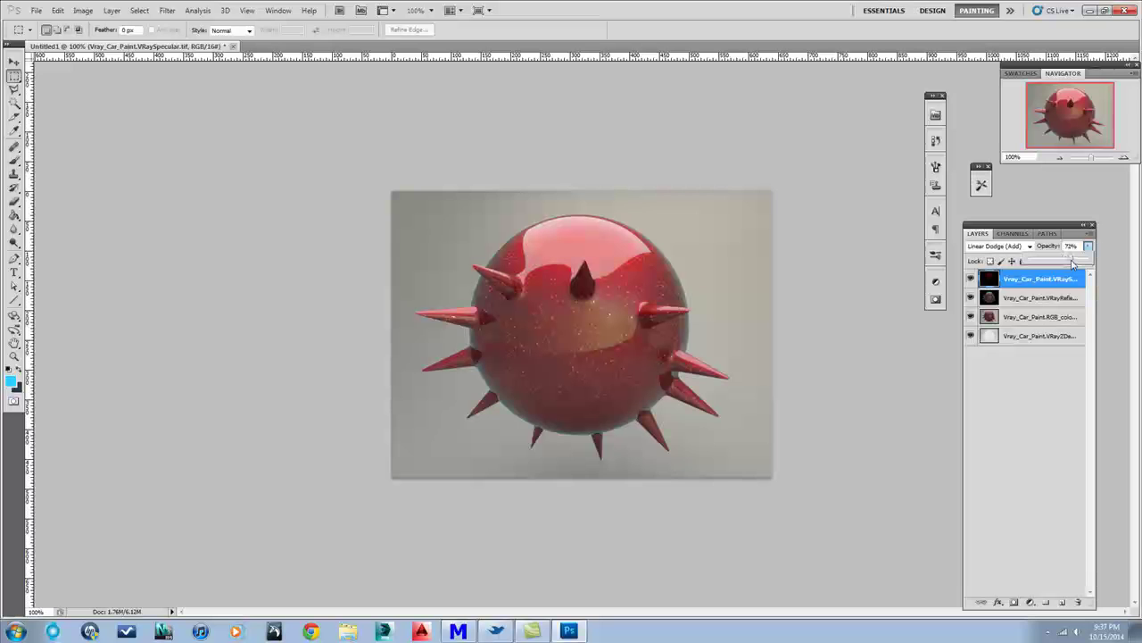
- Add a Curves adjustment layer with its default name above the VRaySpecular layer
left_click(113, 11)
mouse_move(179, 114)
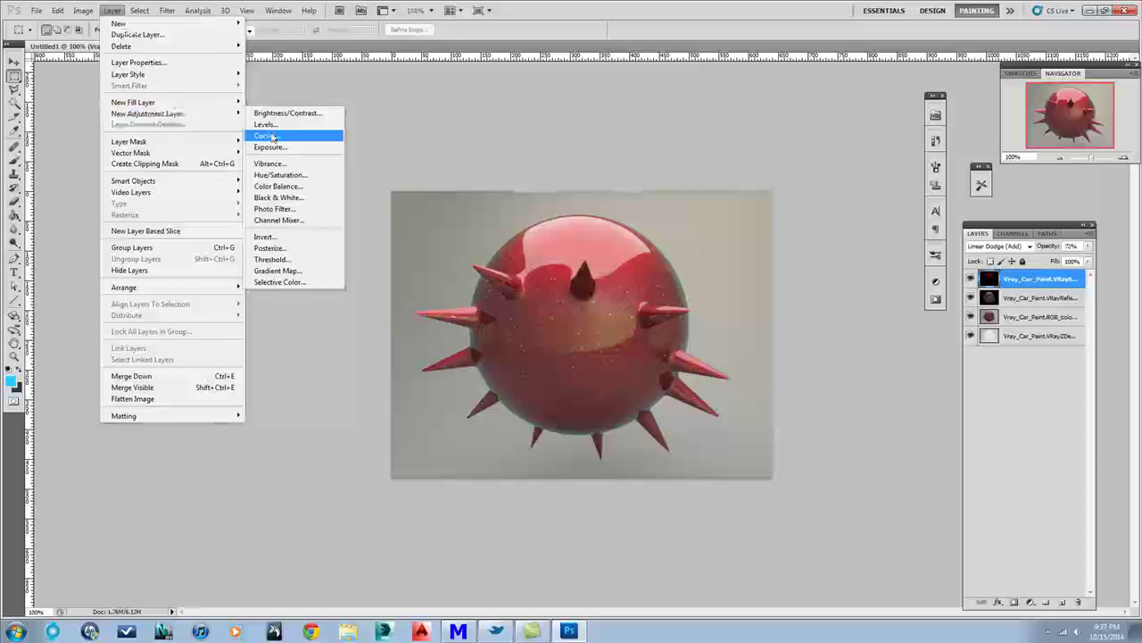
left_click(272, 137)
left_click(663, 200)
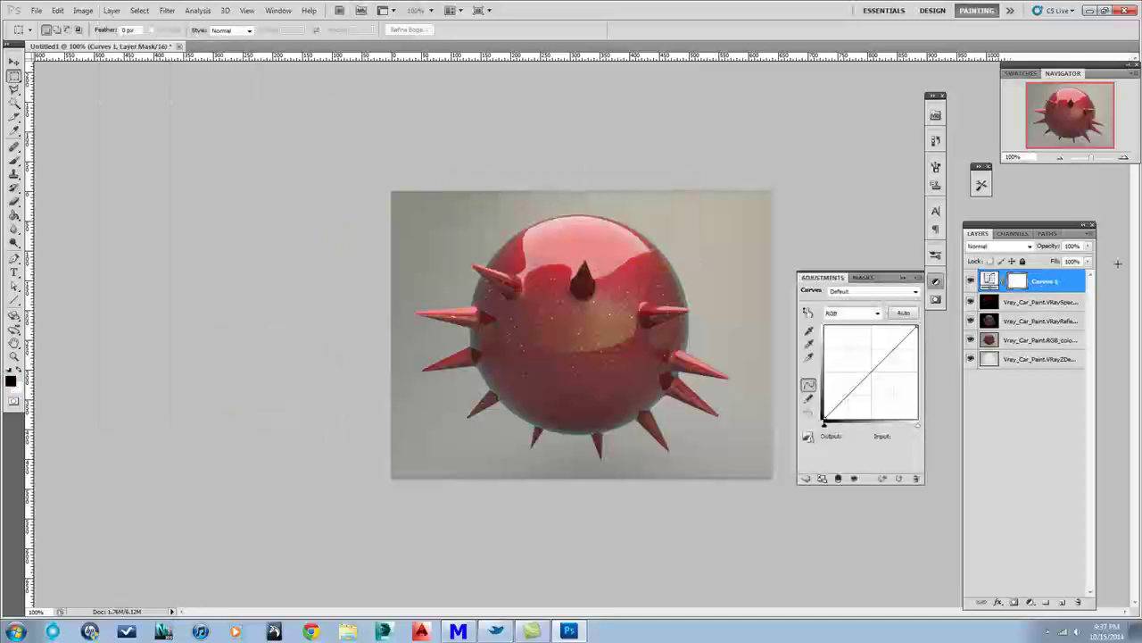
- Try an S-shaped RGB curve with points at input 73, output 40 and input 159, output 202
left_click_drag(849, 394, 850, 406)
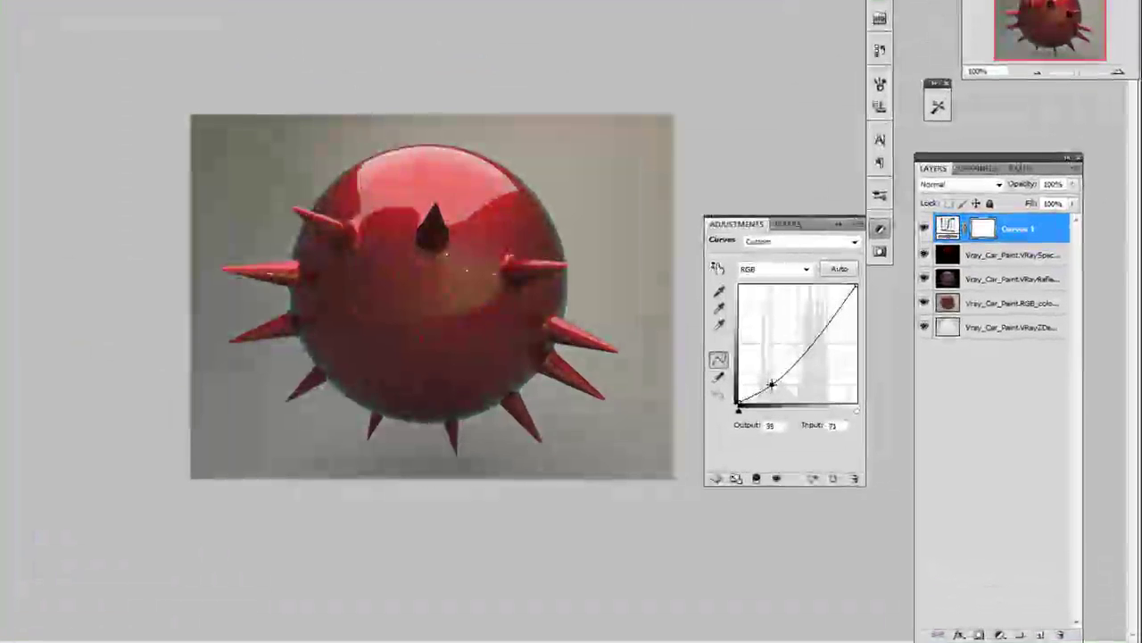
left_click_drag(813, 343, 814, 317)
left_click(771, 384)
mouse_move(770, 384)
left_mouse_down()
mouse_move(763, 375)
mouse_move(778, 389)
mouse_move(772, 382)
left_mouse_up()
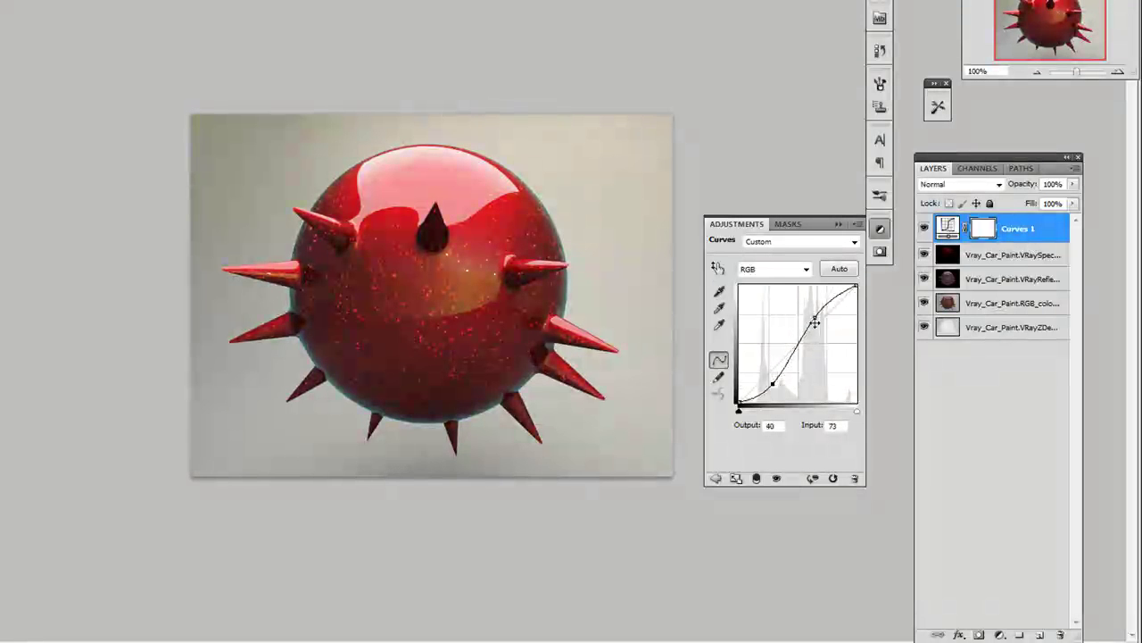
left_click_drag(814, 323, 811, 306)
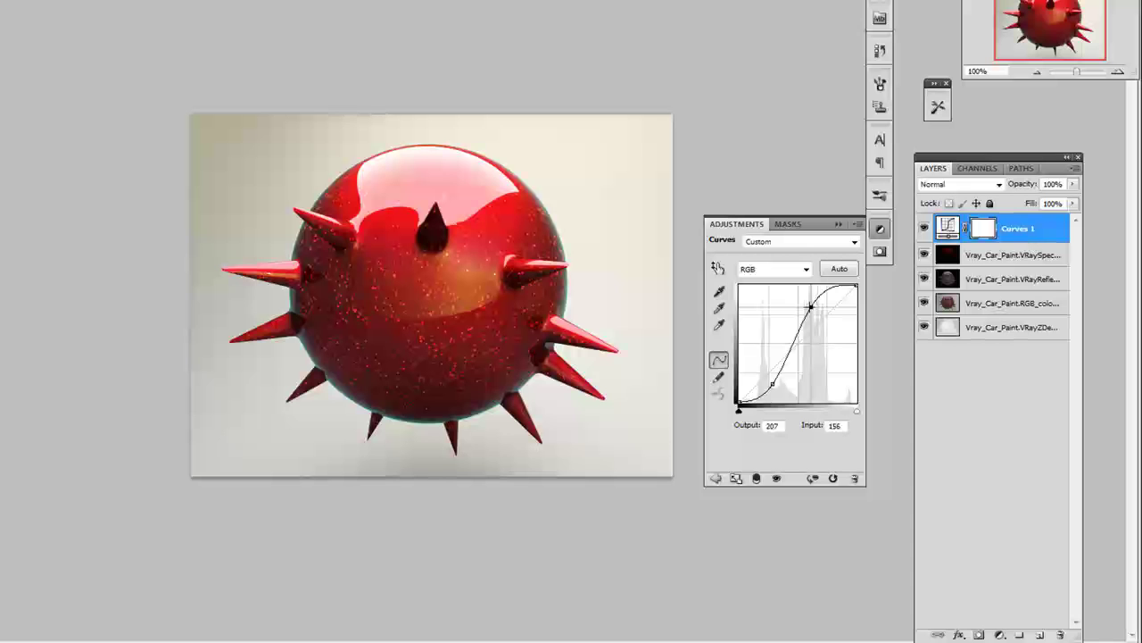
left_click_drag(811, 307, 813, 309)
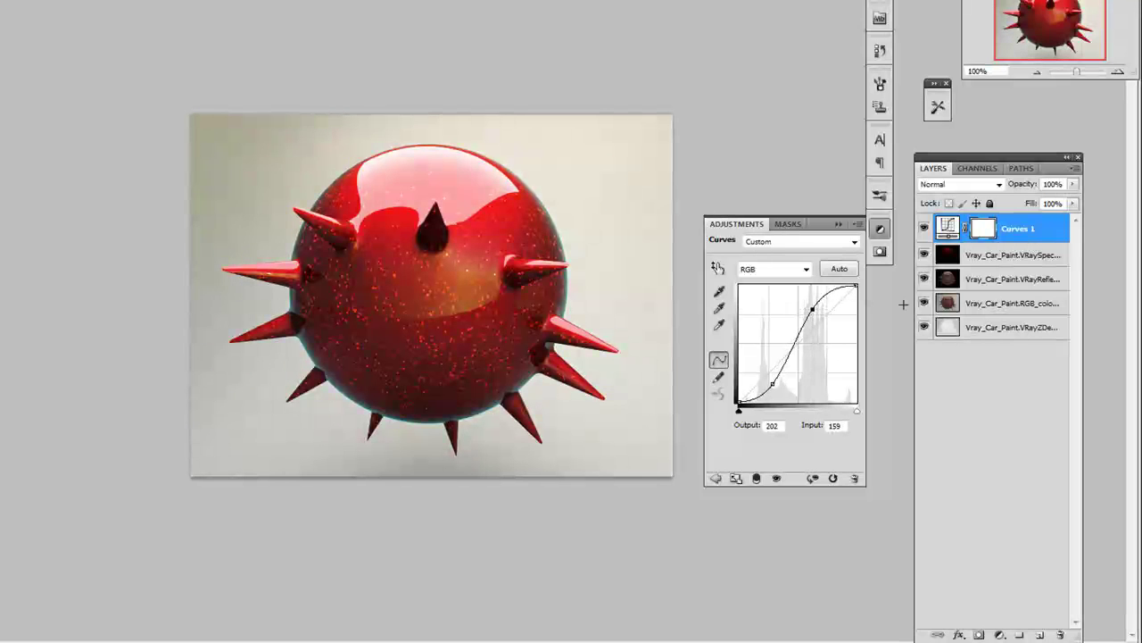
- Try raising the shadows of the Red curve and placing a highlight point at input 184, output 173
left_click(767, 268)
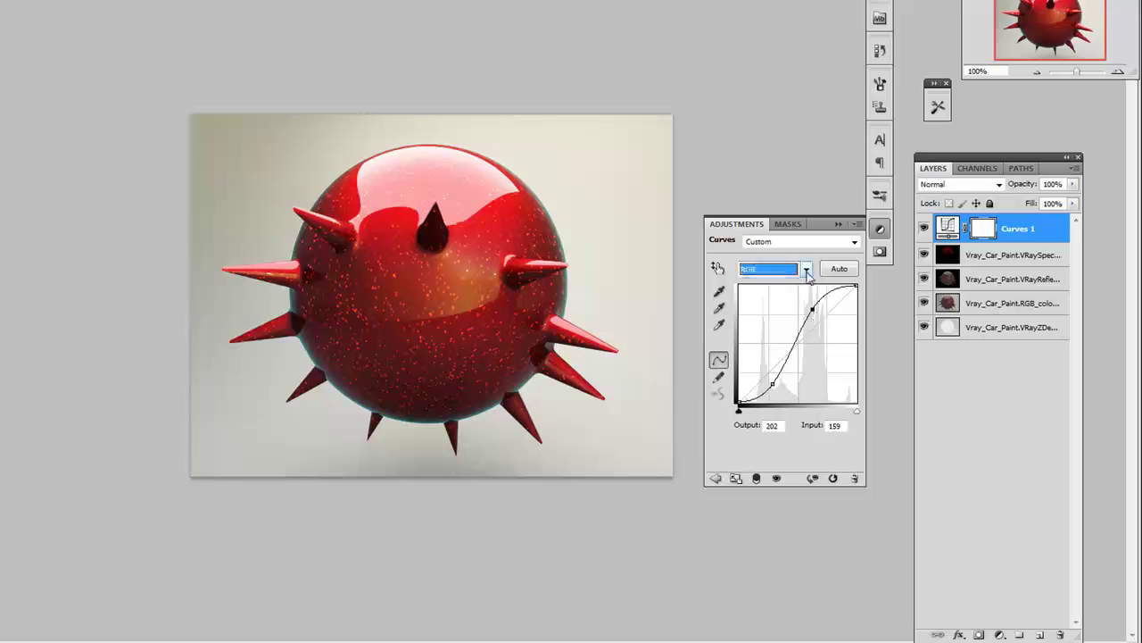
left_click(754, 294)
left_click_drag(776, 369, 770, 357)
left_click(813, 315)
mouse_move(813, 316)
left_mouse_down()
mouse_move(831, 332)
mouse_move(827, 311)
mouse_move(823, 323)
left_mouse_up()
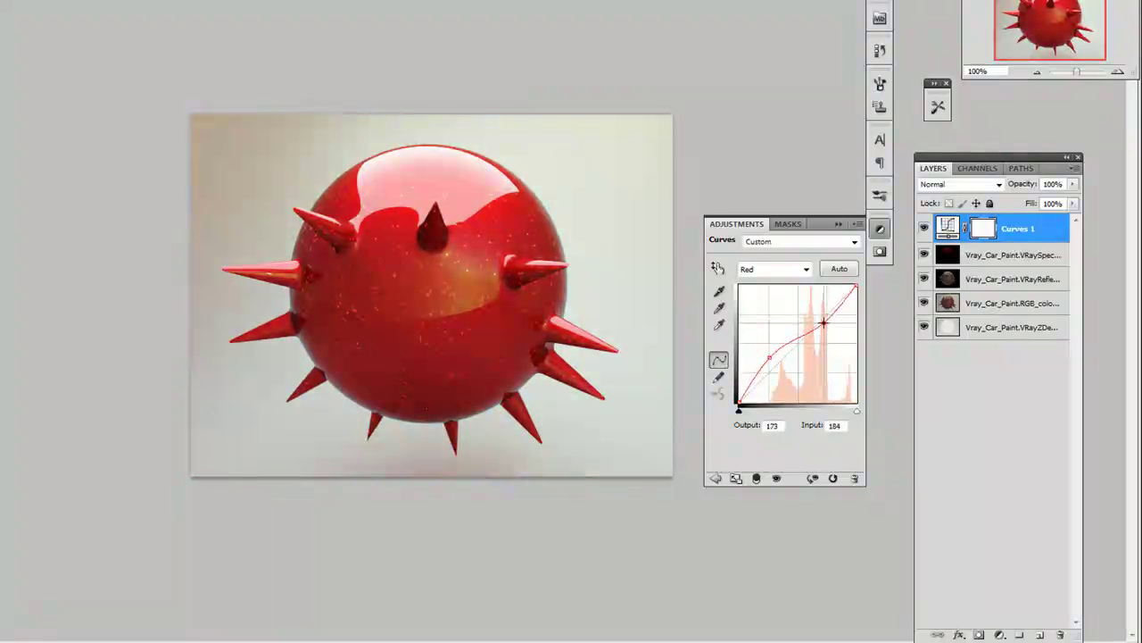
- Try a slight S-shape on the Green curve with its upper point at input 141, output 150
left_click(805, 268)
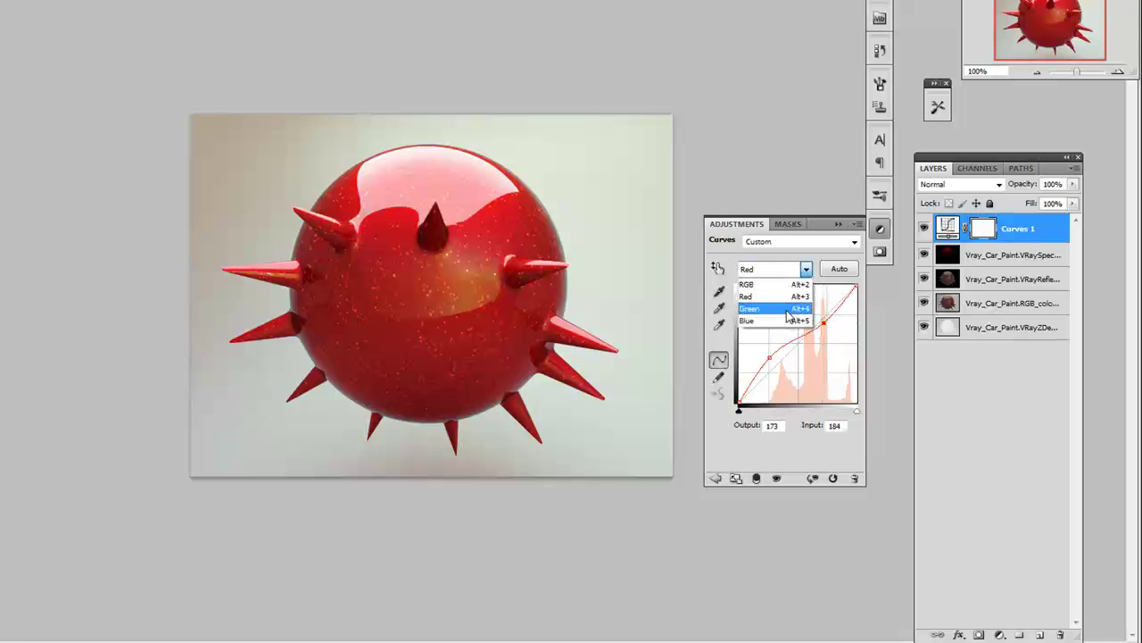
left_click(749, 308)
left_click_drag(777, 362, 804, 333)
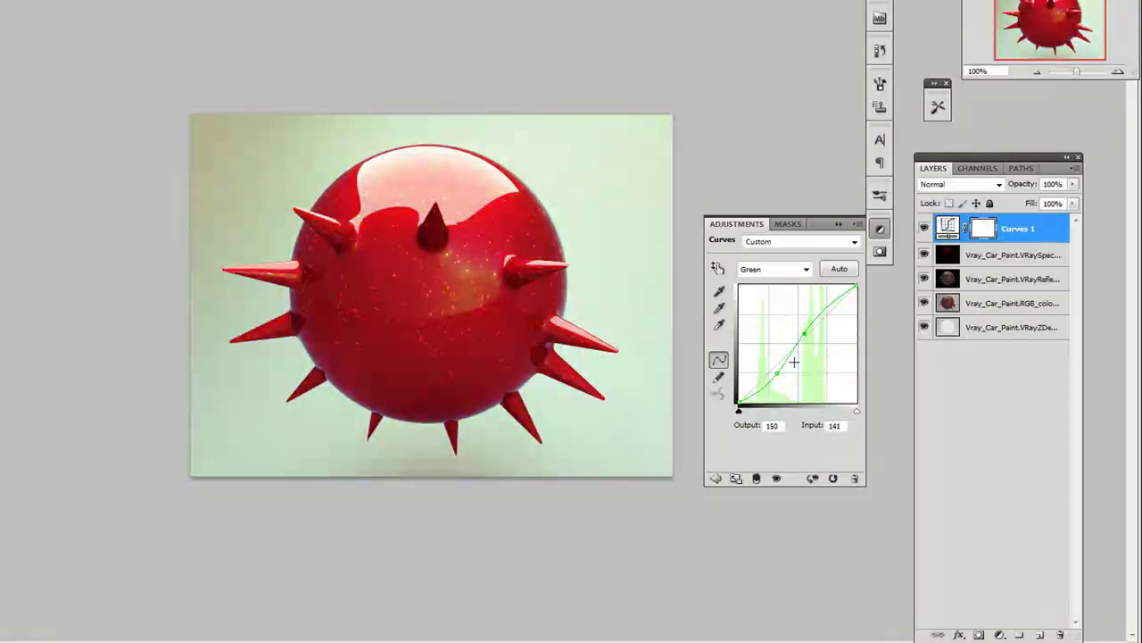
- Try a Blue curve with lowered highlights and a shadow point at input 54, output 85, and reset all curves to default
left_click(806, 269)
left_click(786, 314)
mouse_move(768, 375)
left_mouse_down()
mouse_move(804, 324)
mouse_move(820, 344)
mouse_move(813, 332)
mouse_move(774, 370)
mouse_move(761, 357)
mouse_move(773, 378)
mouse_move(767, 361)
left_mouse_up()
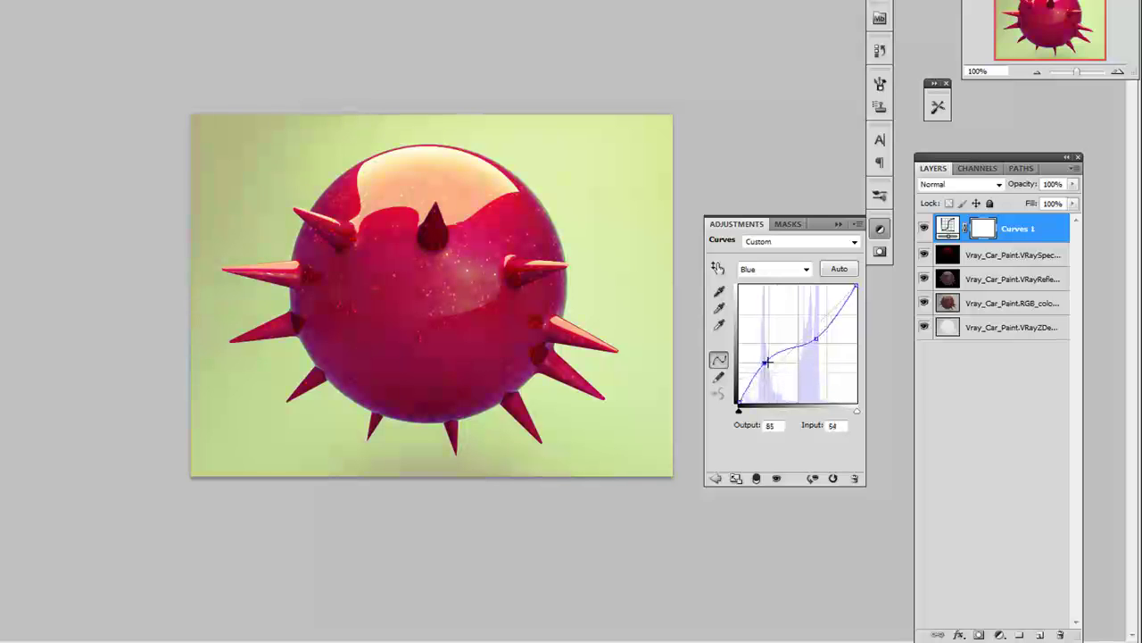
left_click(833, 479)
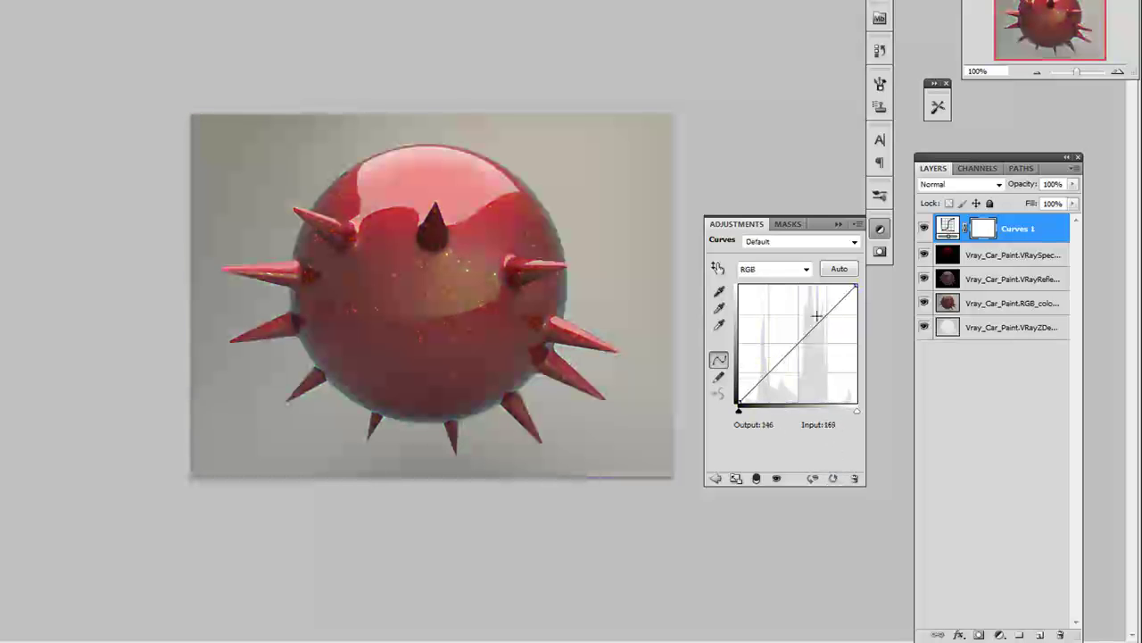
- Shape the RGB curve into an S with raised highlights and a shadow point at about input 81, output 50
left_click(773, 269)
left_click(781, 291)
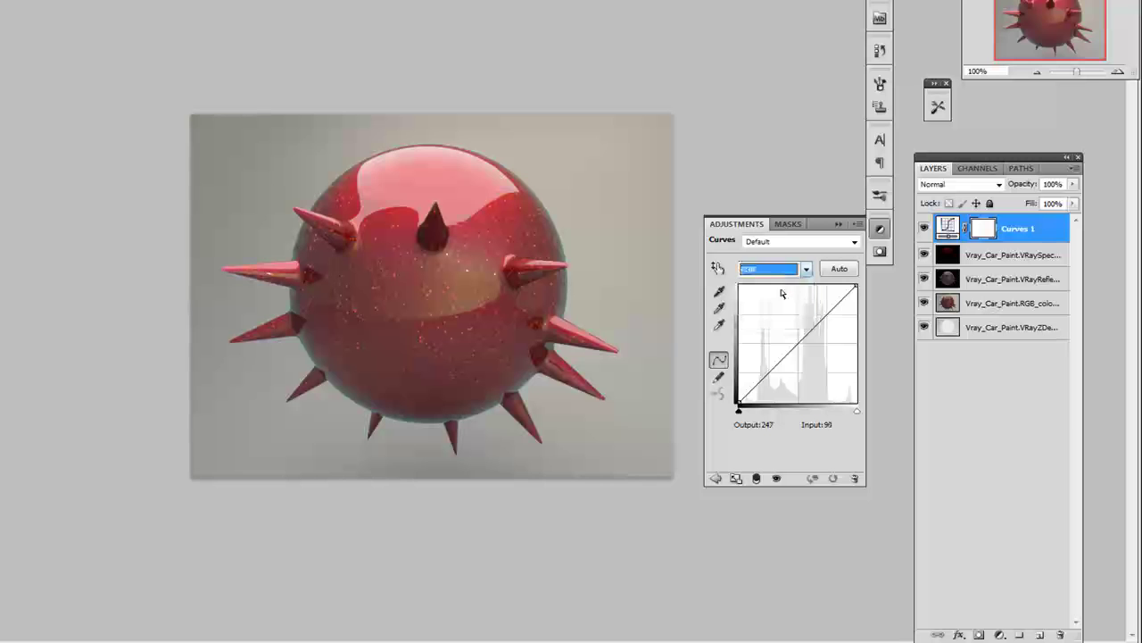
left_click_drag(765, 376, 774, 386)
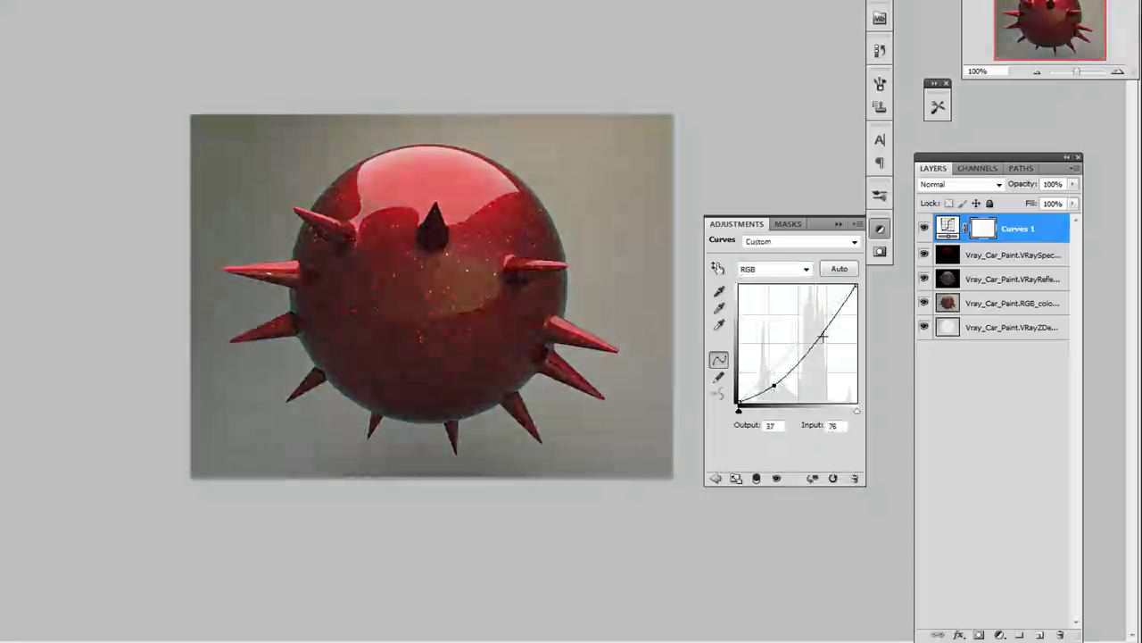
left_click_drag(822, 336, 812, 312)
mouse_move(774, 386)
left_mouse_down()
mouse_move(769, 374)
mouse_move(777, 381)
left_mouse_up()
- Shape the Green curve into a mild S with points at about input 89, output 69 and input 163, output 181
left_click(799, 269)
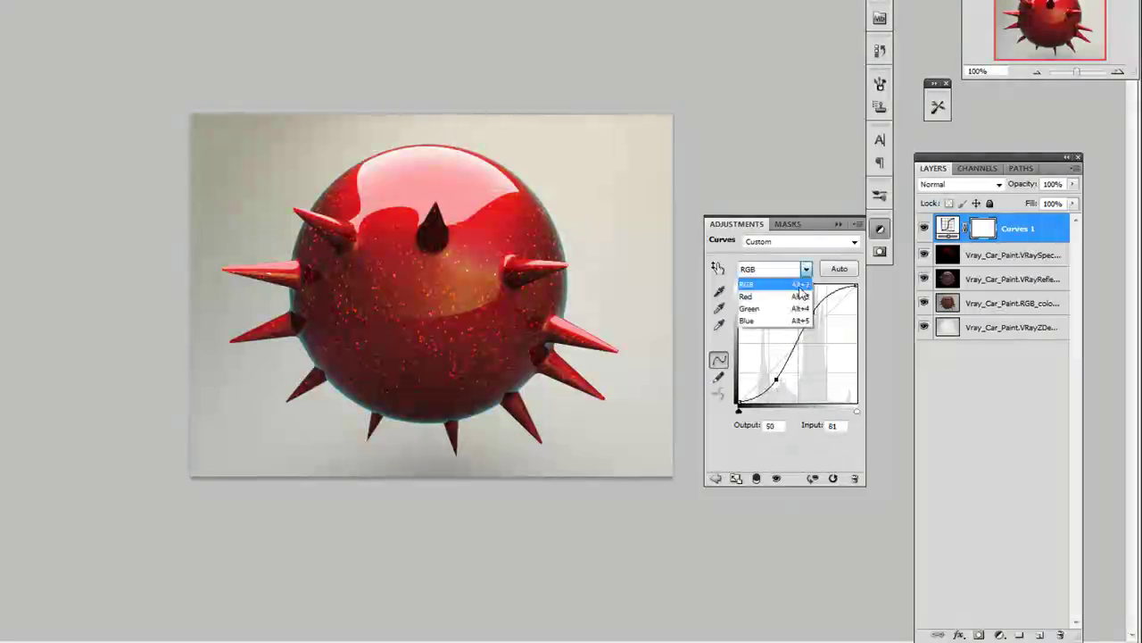
left_click(767, 305)
left_click_drag(784, 356, 779, 370)
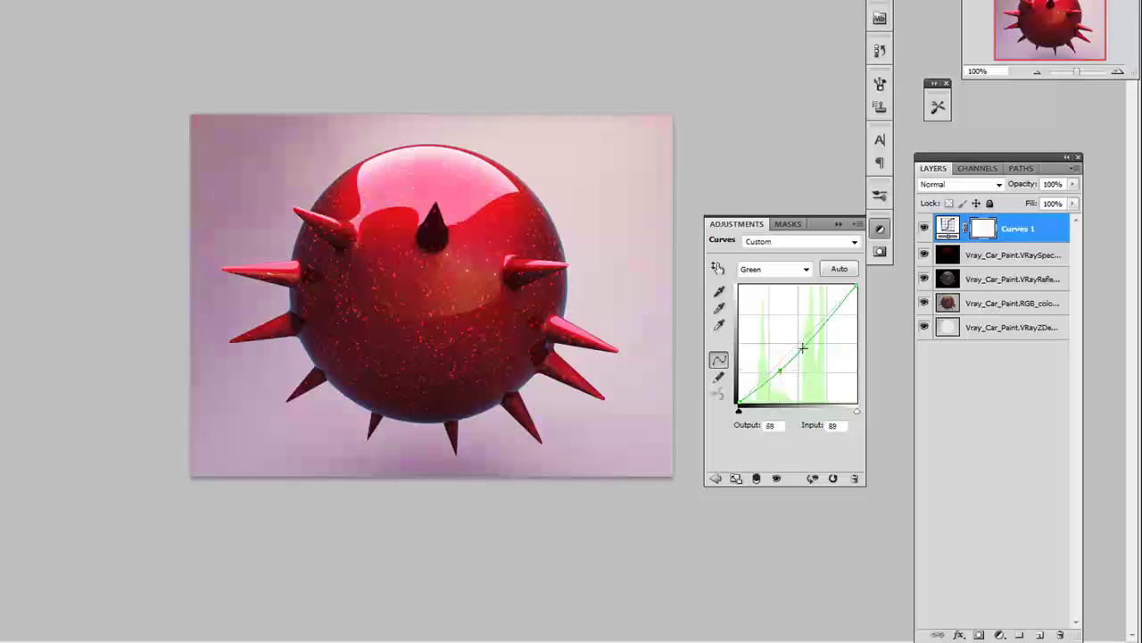
left_click_drag(819, 326, 814, 319)
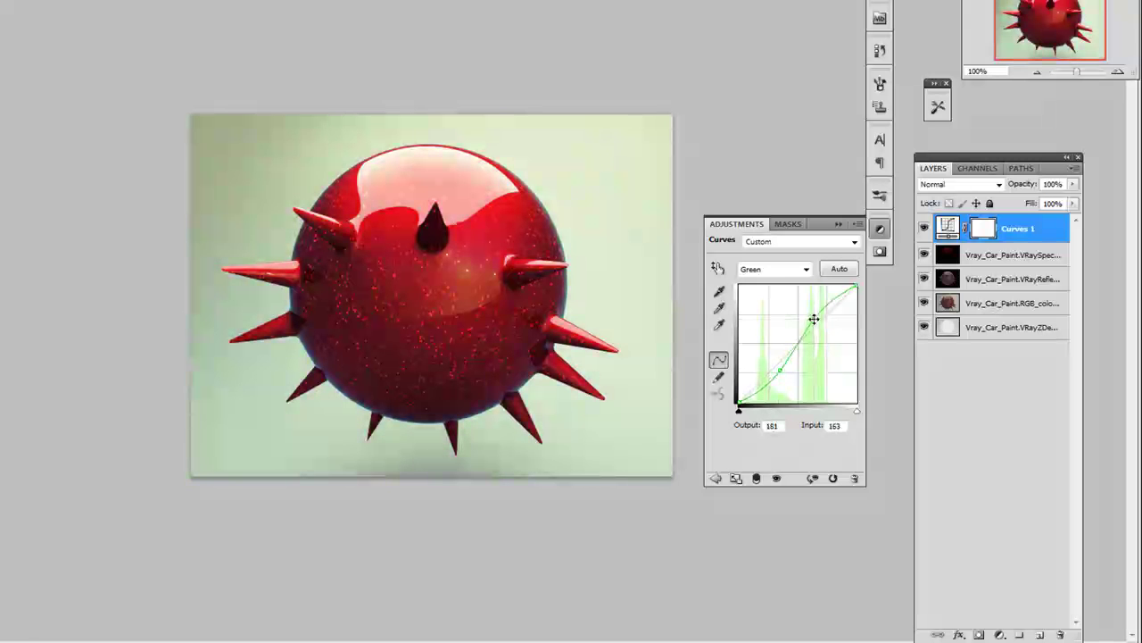
- Raise the midtones of the Blue curve with a point at input 125, output 141
left_click(806, 269)
left_click(767, 316)
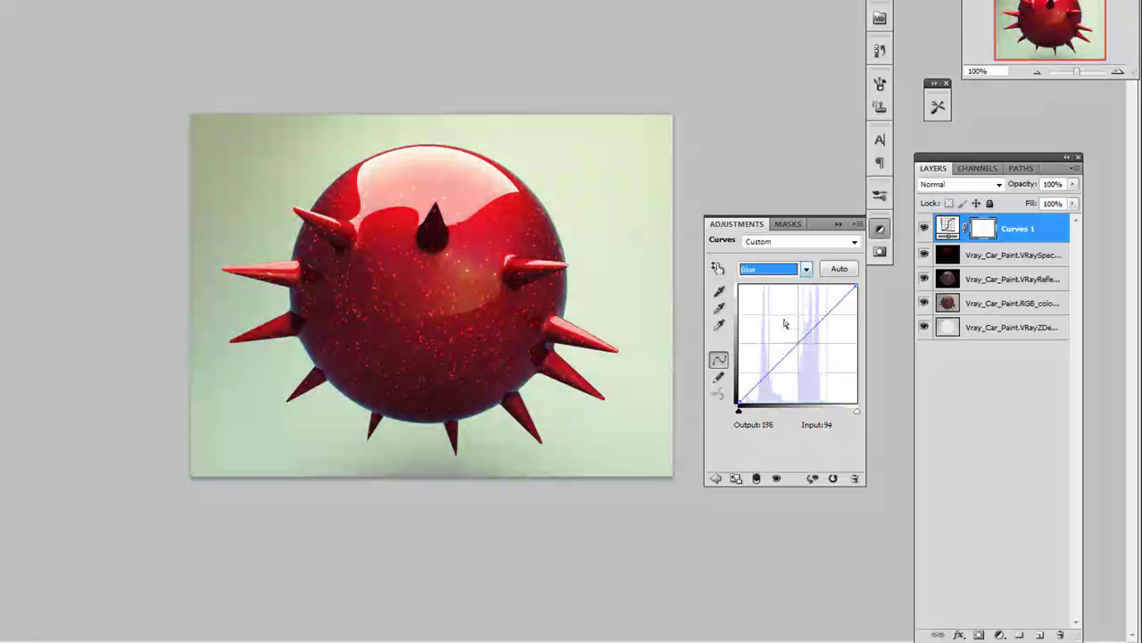
mouse_move(798, 344)
left_mouse_down()
mouse_move(791, 331)
mouse_move(802, 353)
mouse_move(797, 339)
left_mouse_up()
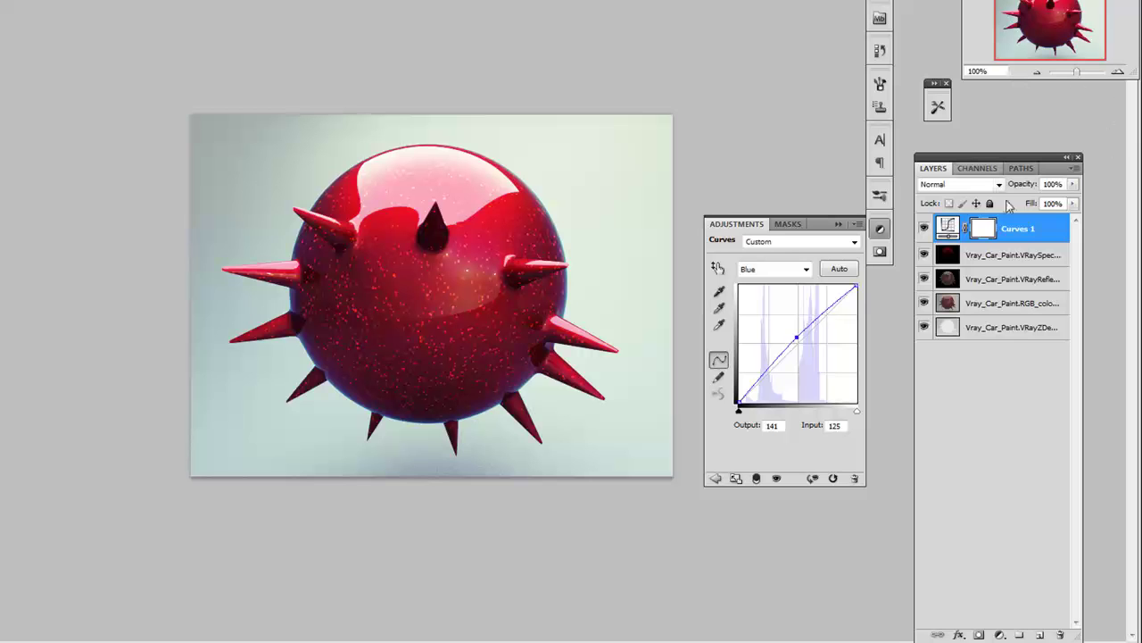
- Compare the original RGB_color layer shown alone with the full composite several times, ending with all layers visible
left_click(924, 304, "alt")
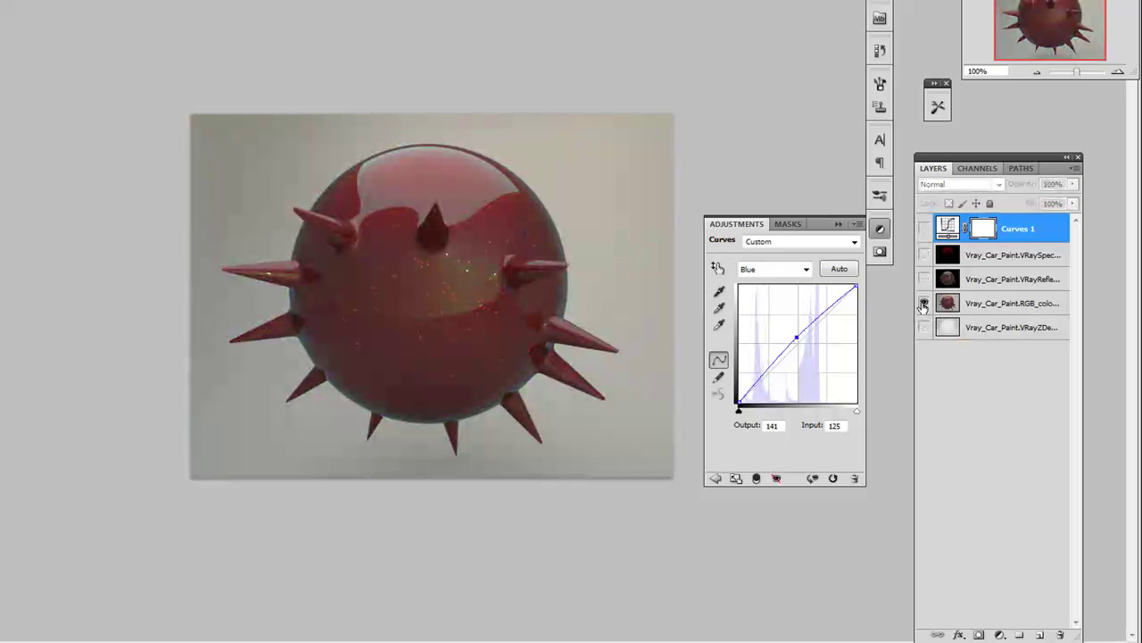
left_click(923, 305, "alt")
left_click(924, 304, "alt")
left_click(924, 305, "alt")
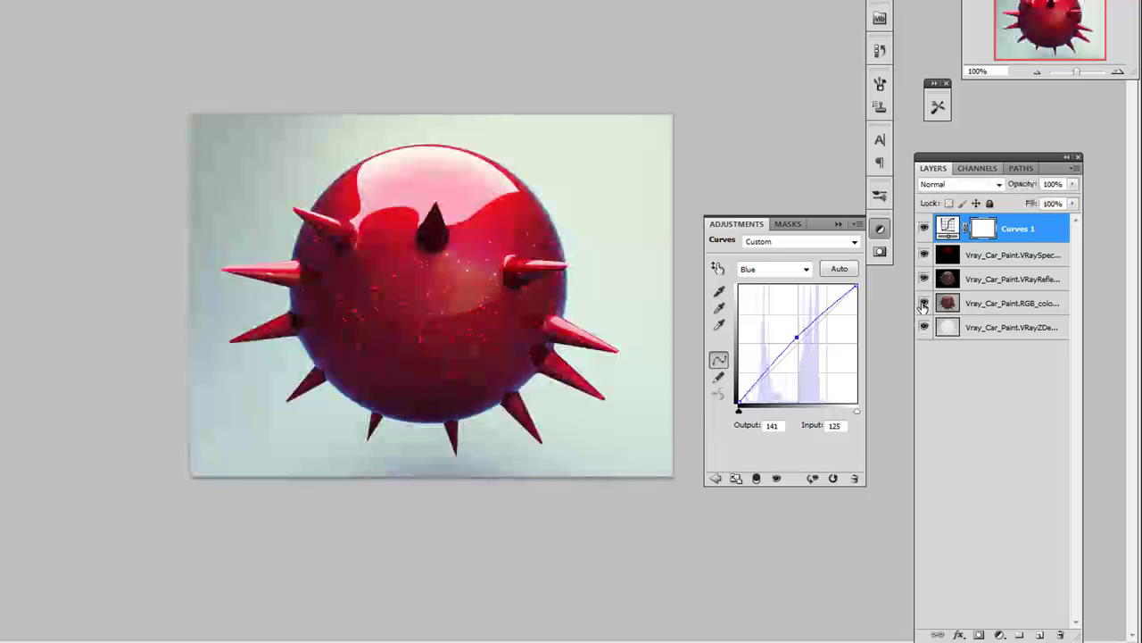
left_click(924, 305, "alt")
left_click(924, 304, "alt")
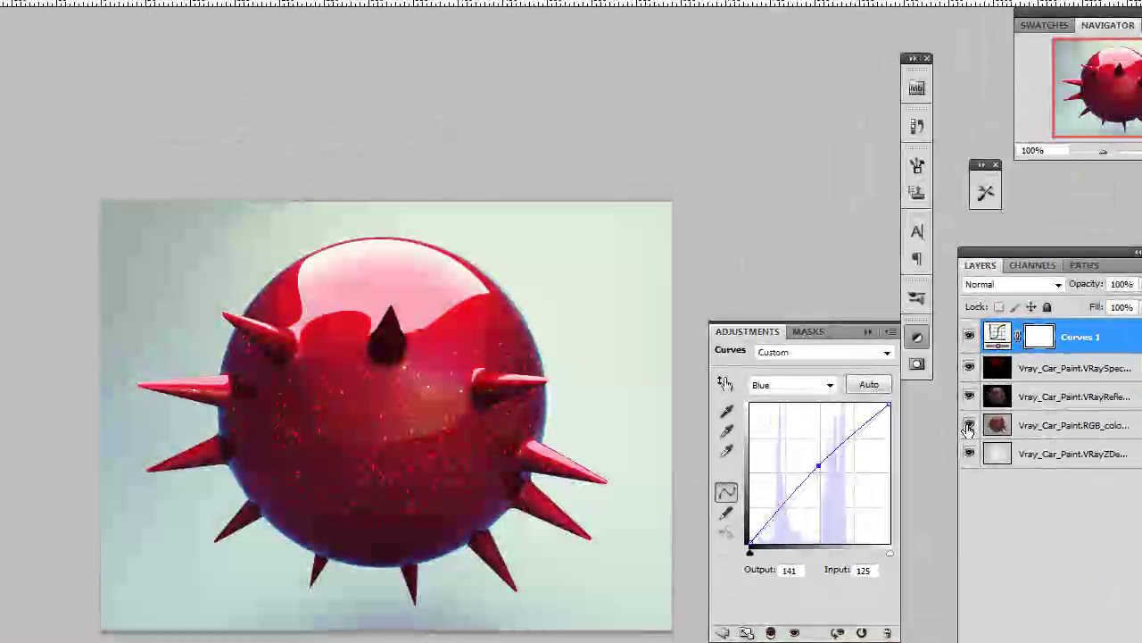
- Move the VRayZDepth layer to the top of the layer stack and select the entire canvas
left_click_drag(1055, 454, 1068, 325)
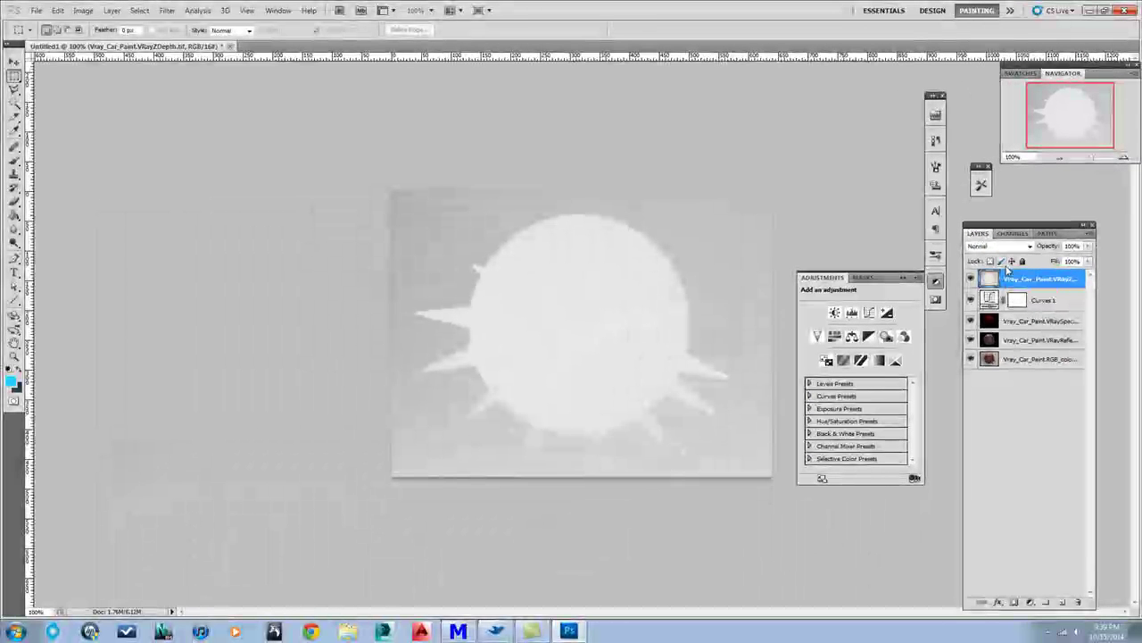
key("ctrl+a")
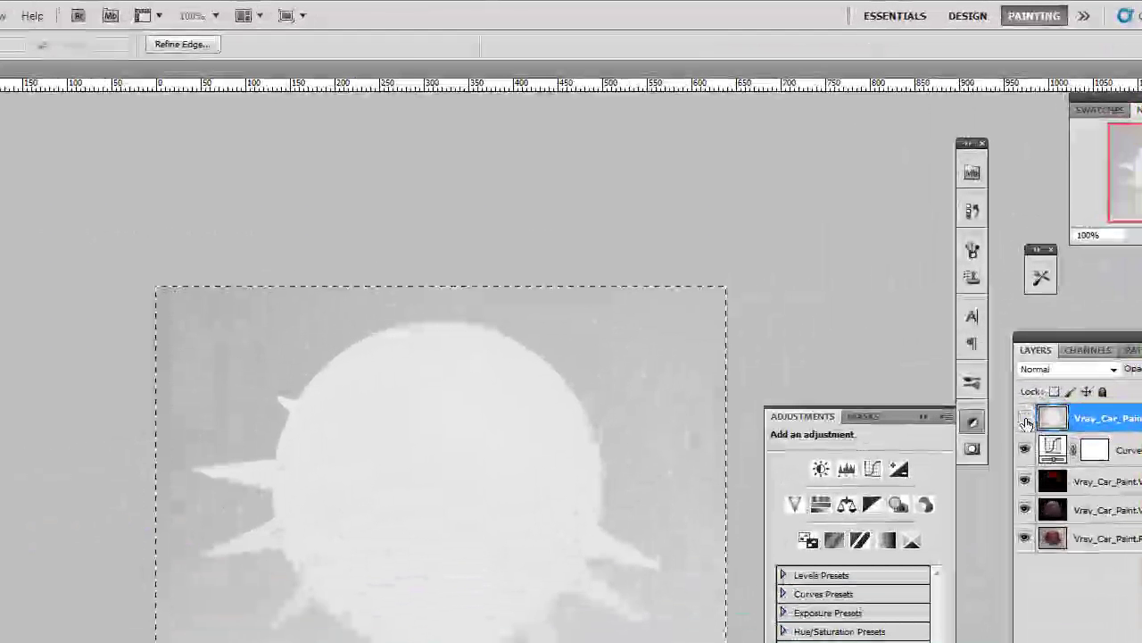
- Hide the VRayZDepth layer and create a new alpha channel
left_click(976, 286)
left_click(1086, 351)
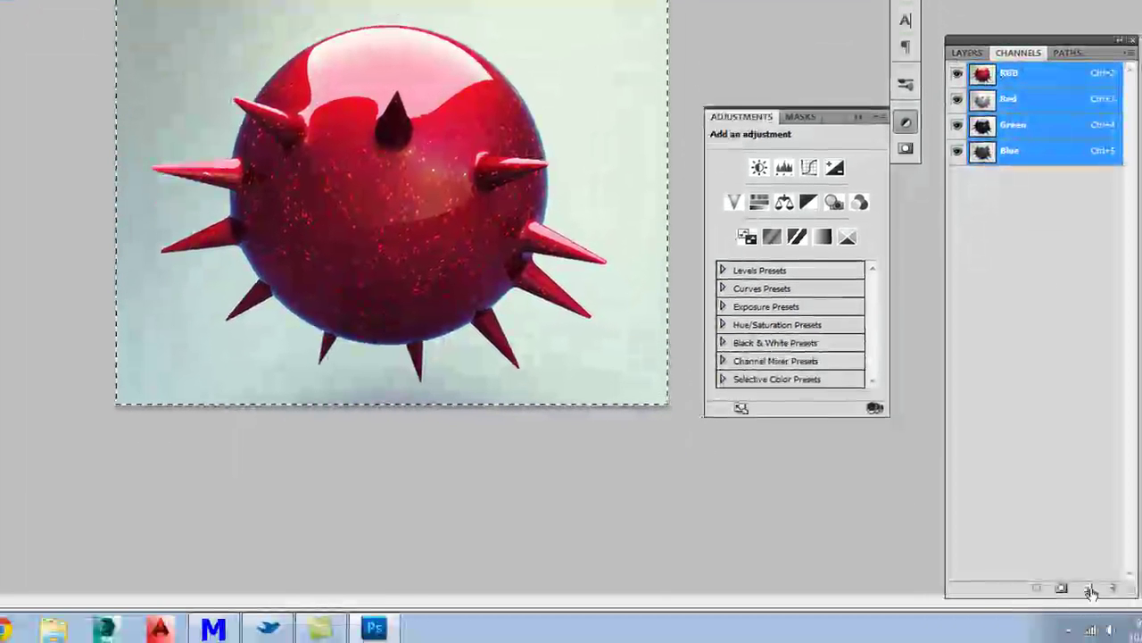
left_click(1087, 589)
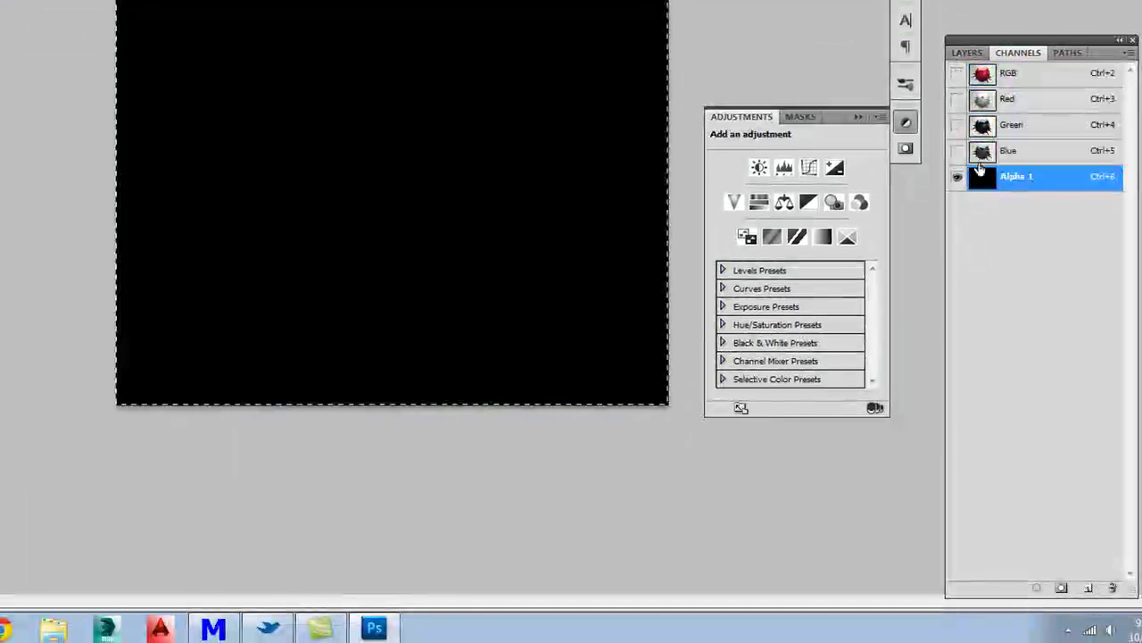
- Paste the copied ZDepth image into the Alpha 1 channel, show the RGB channels and hide Alpha 1
key("ctrl+v")
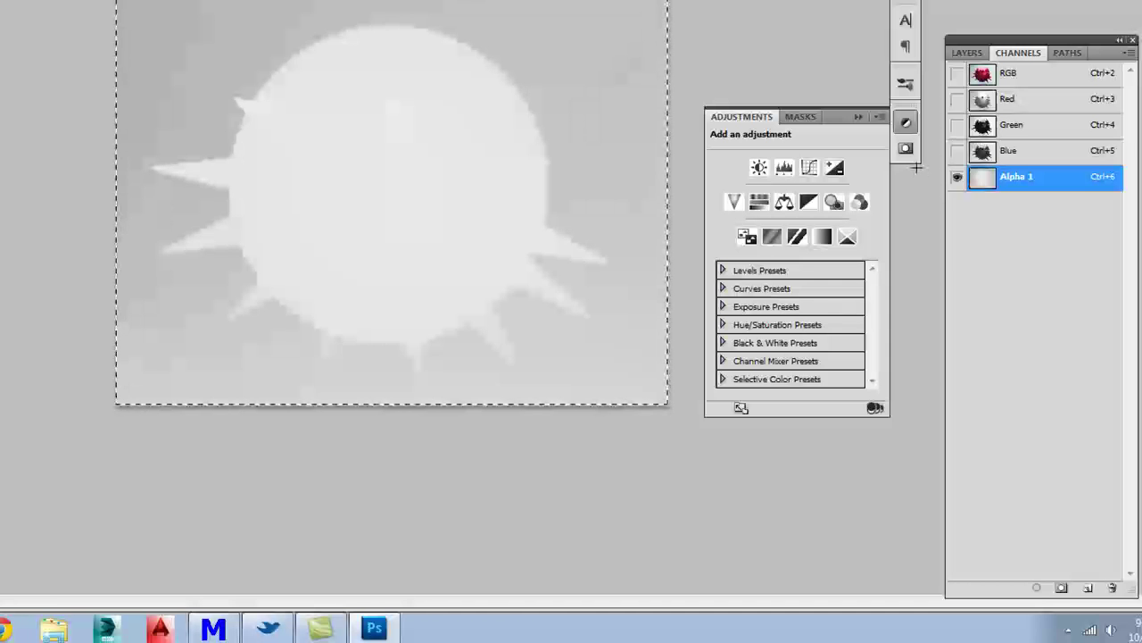
left_click(957, 74)
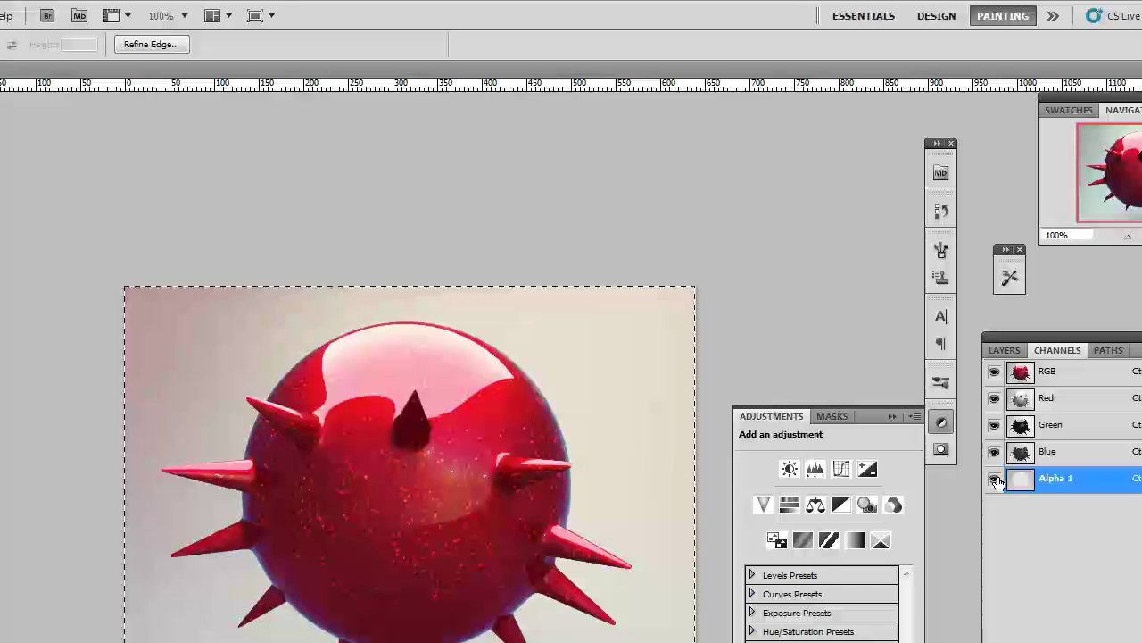
left_click(995, 479)
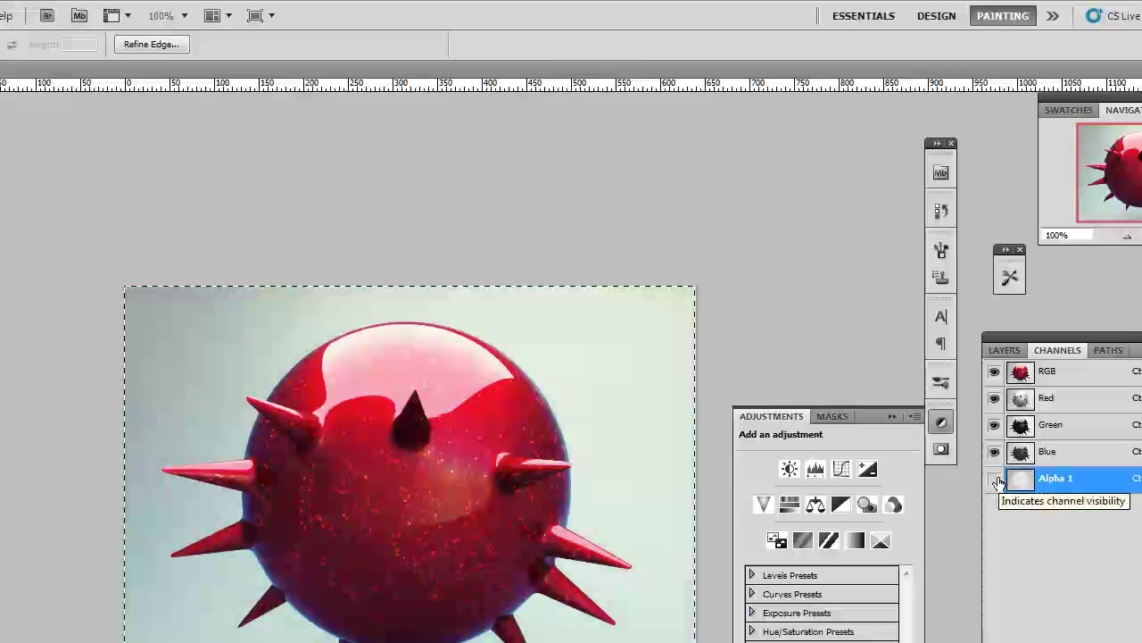
- Stamp all visible layers into a new merged layer directly above the Curves 1 layer
left_click(1005, 351)
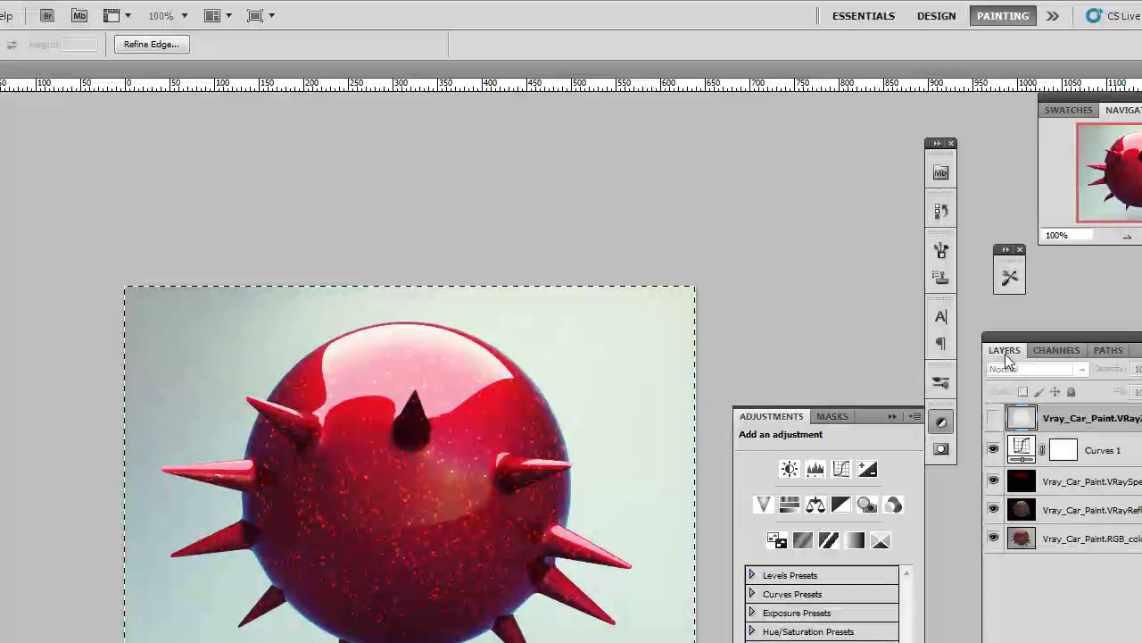
left_click(1114, 450)
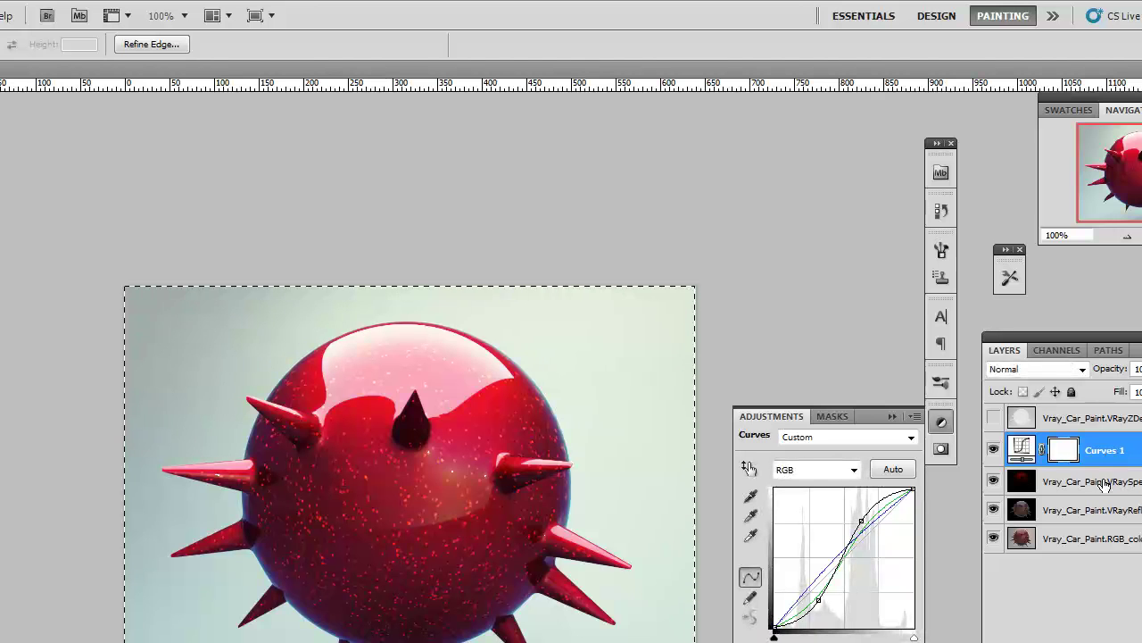
key("ctrl+alt+shift+e")
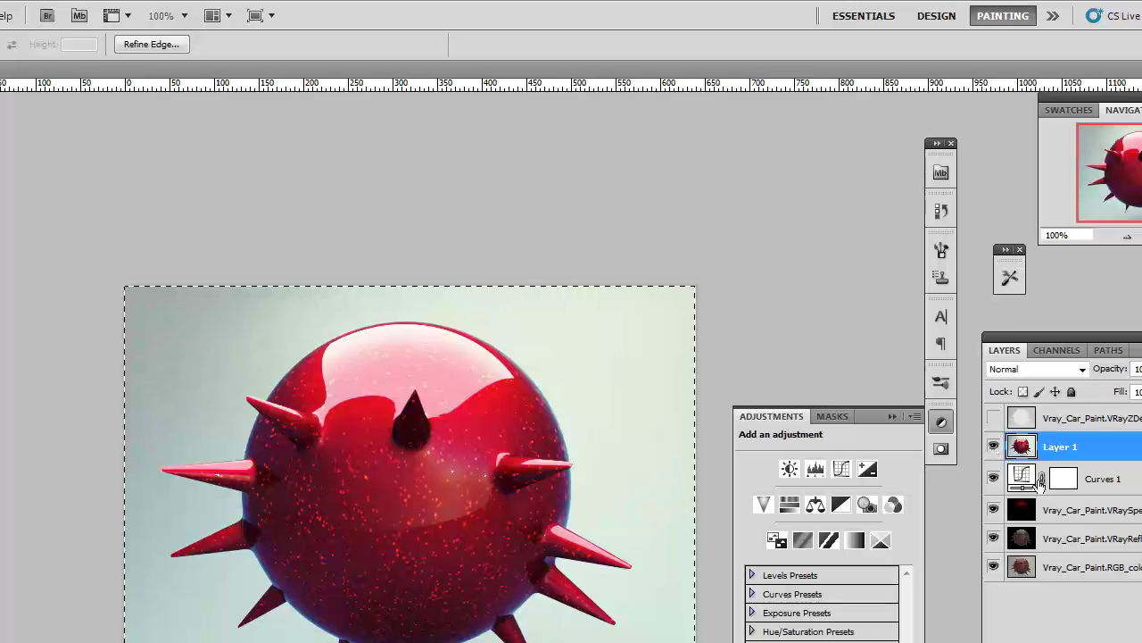
left_click(993, 446)
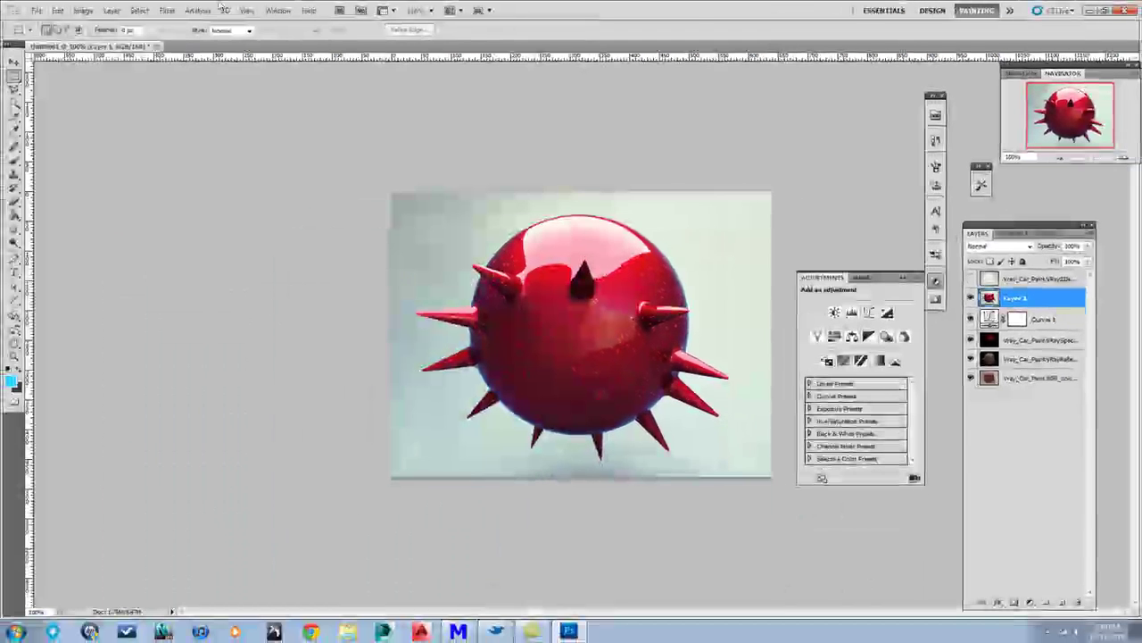
- Try Lens Blur on the merged layer with the More Accurate preview and Alpha 1 as the depth map source
left_click(168, 11)
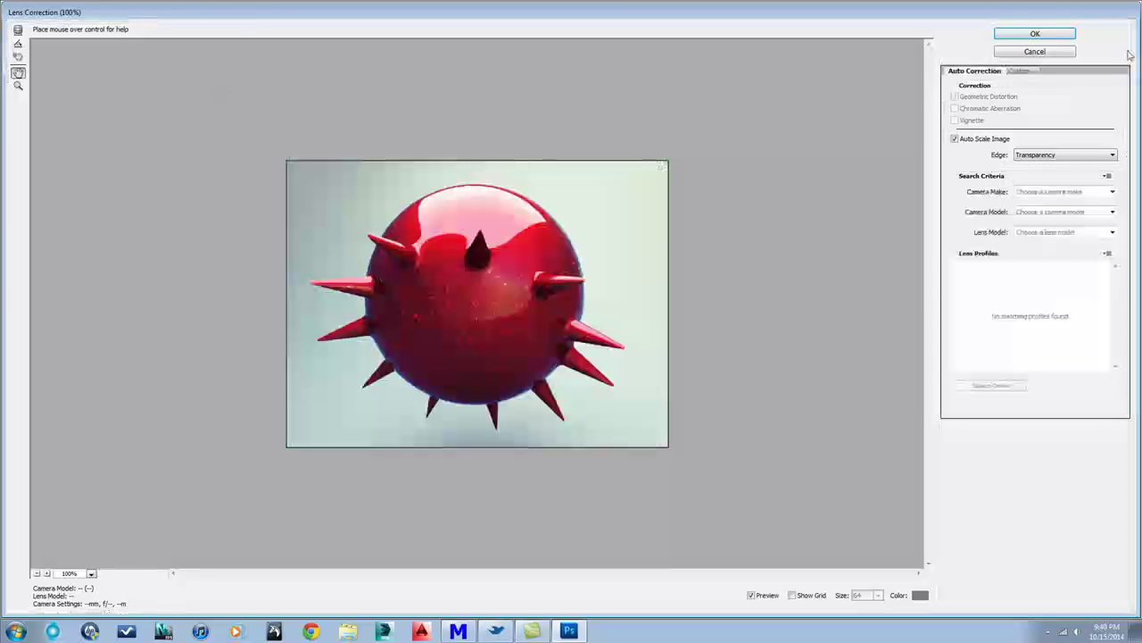
left_click(1071, 52)
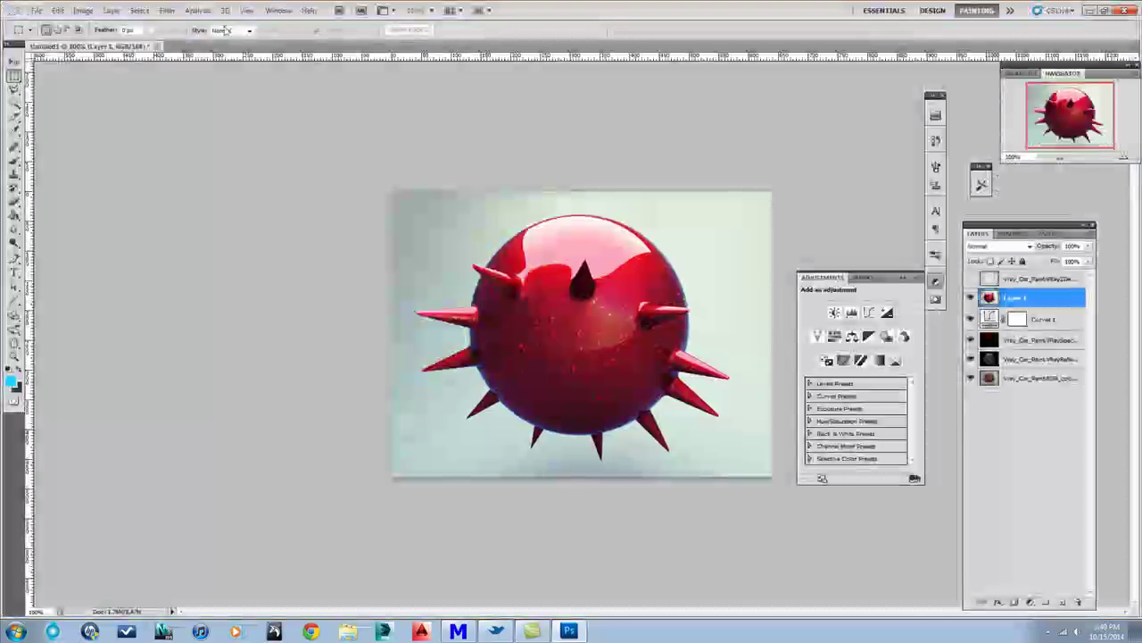
left_click(167, 10)
mouse_move(204, 121)
left_click(125, 175)
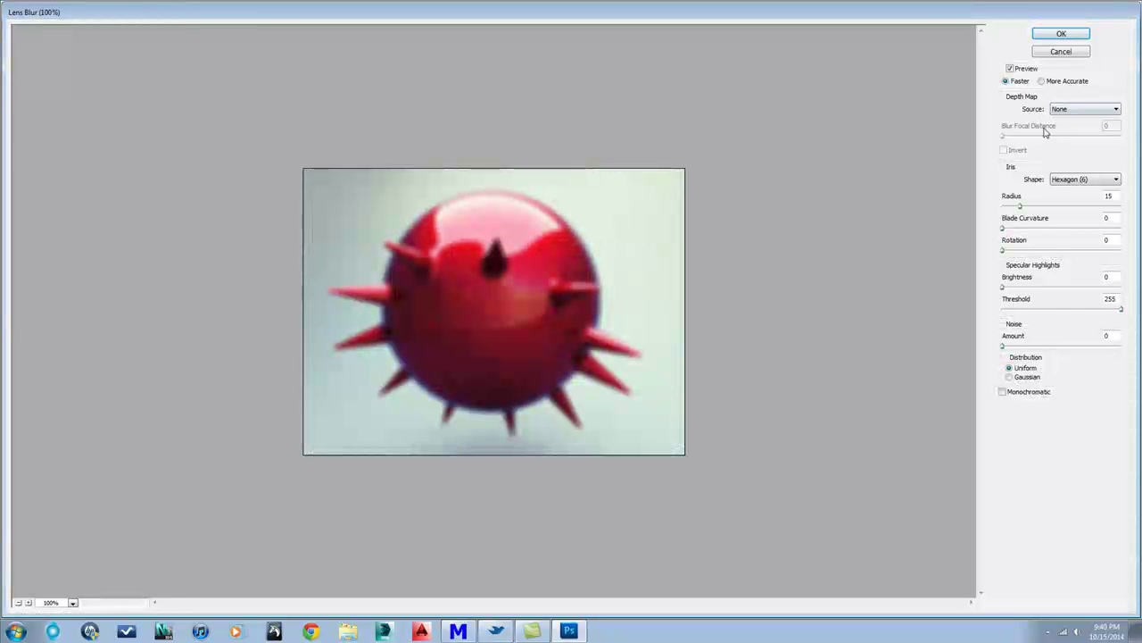
left_click(1042, 82)
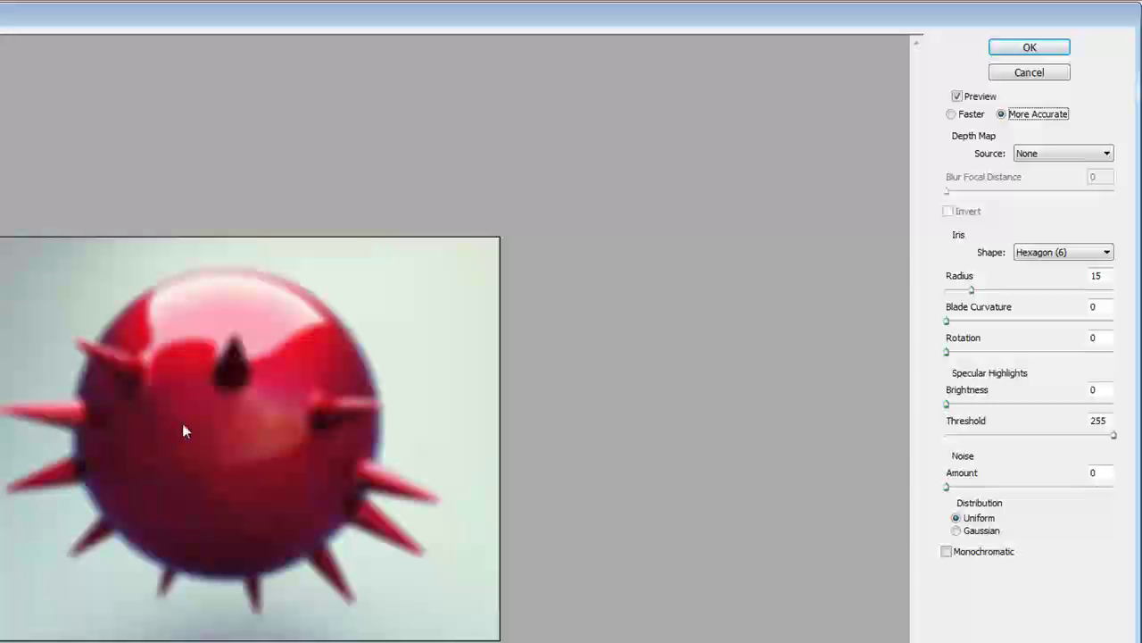
left_click(1046, 154)
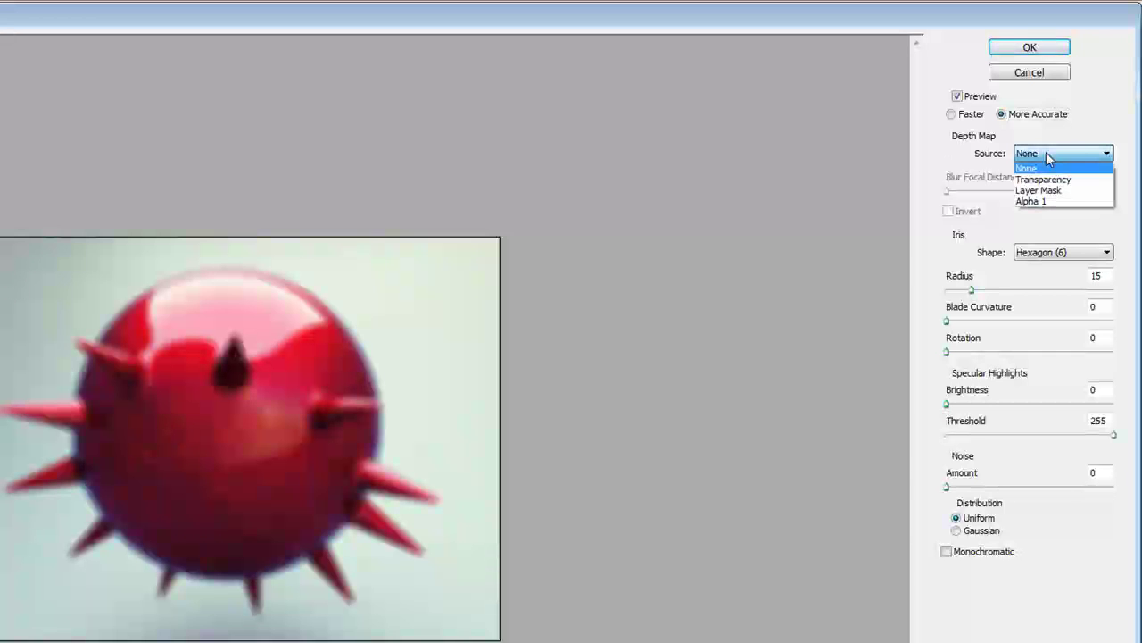
left_click(1041, 202)
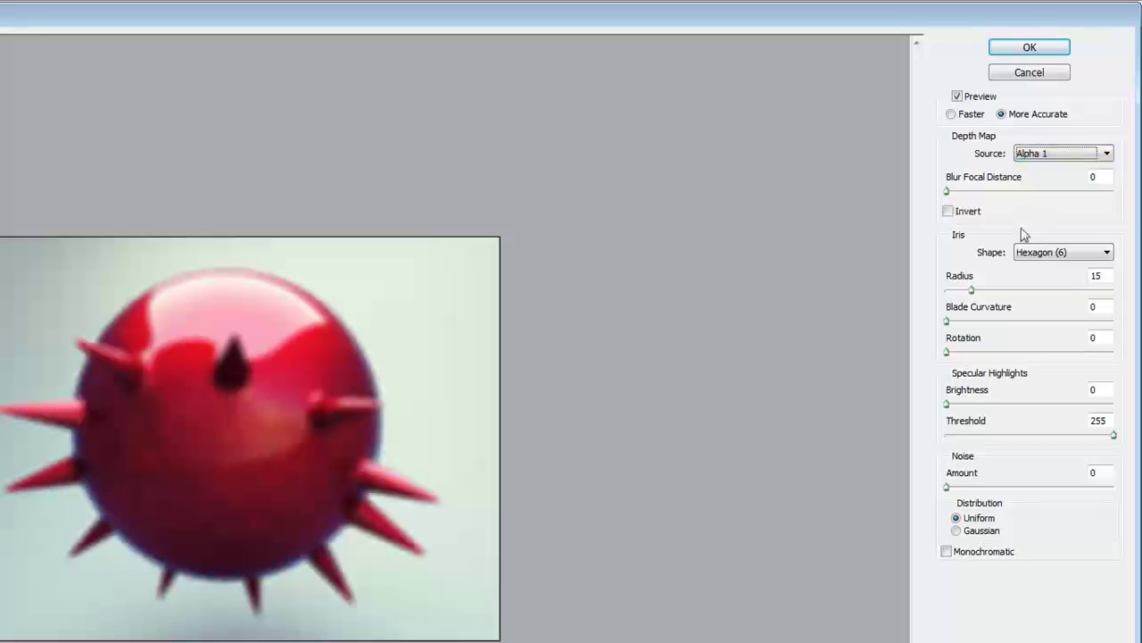
- Try a blur focal distance of 73 and an iris radius of 27, reduce the radius, and cancel Lens Blur
left_click_drag(947, 192, 992, 193)
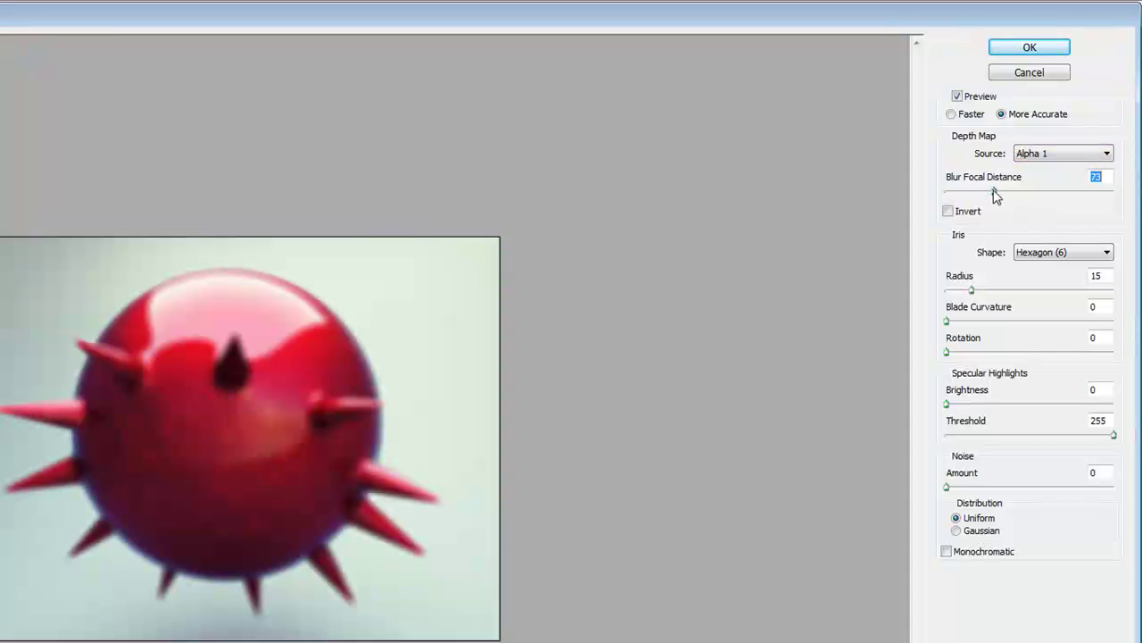
mouse_move(973, 291)
left_mouse_down()
mouse_move(955, 292)
mouse_move(993, 291)
left_mouse_up()
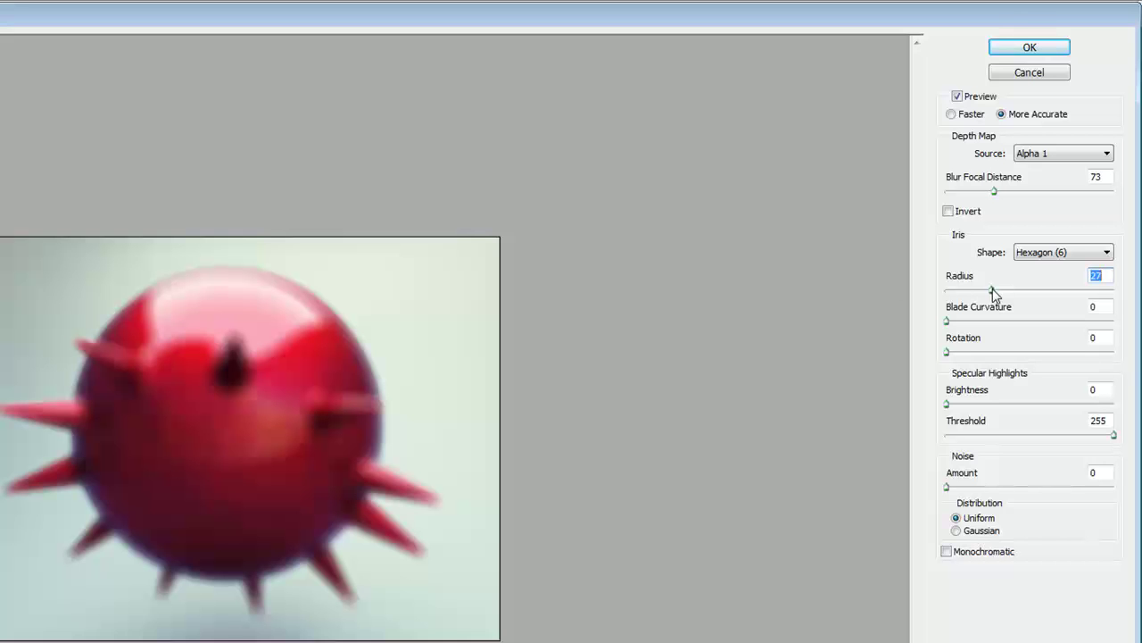
left_click_drag(991, 291, 964, 295)
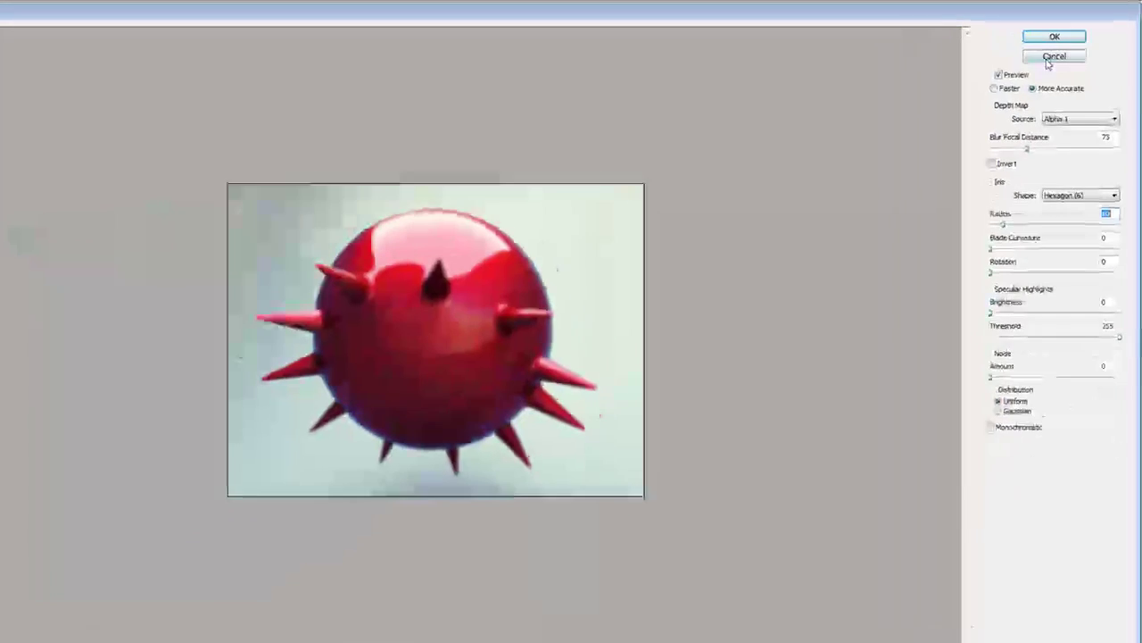
key("Return")
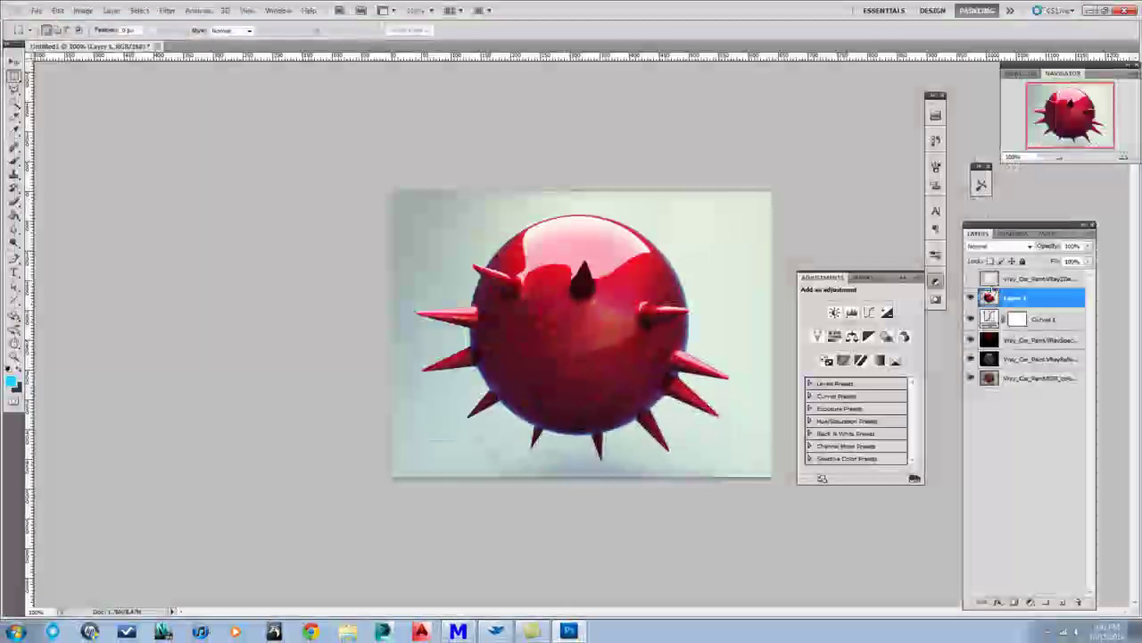
- Increase the depth contrast of the Alpha 1 channel with Levels, using input black point 200 and white point 233
left_click(1014, 233)
left_click(987, 321)
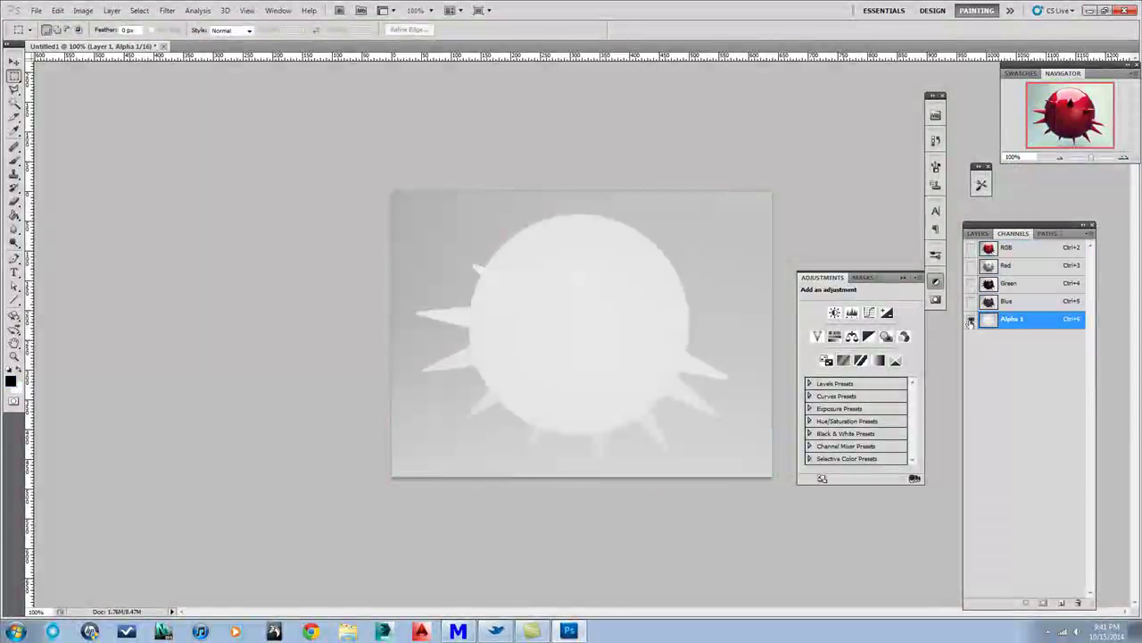
left_click(83, 10)
mouse_move(101, 40)
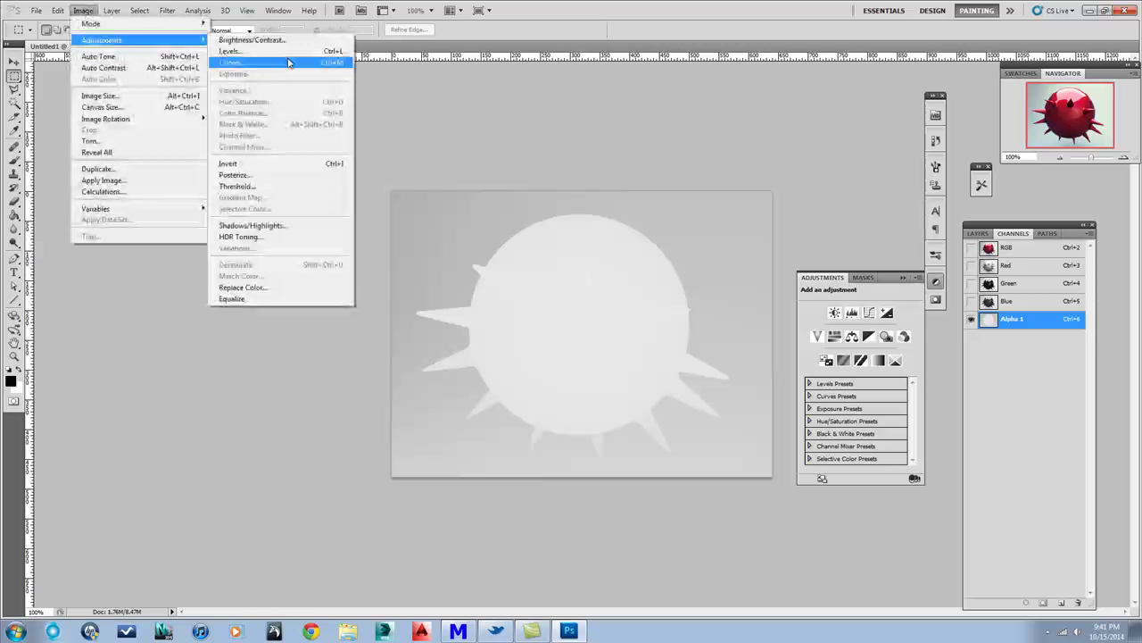
left_click(229, 51)
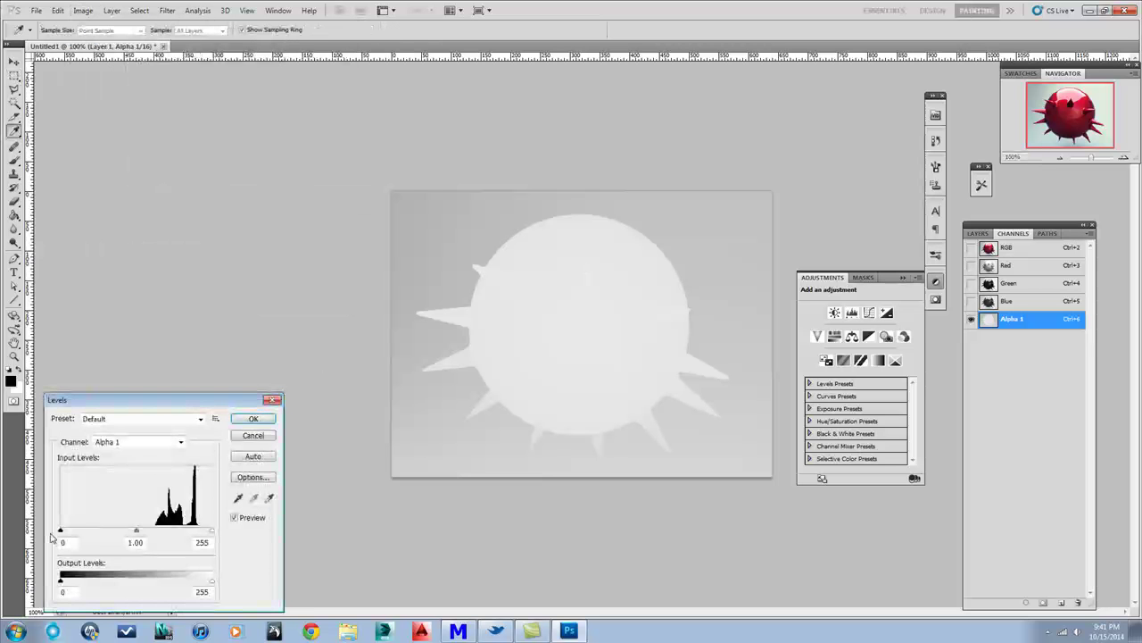
left_click_drag(61, 531, 202, 534)
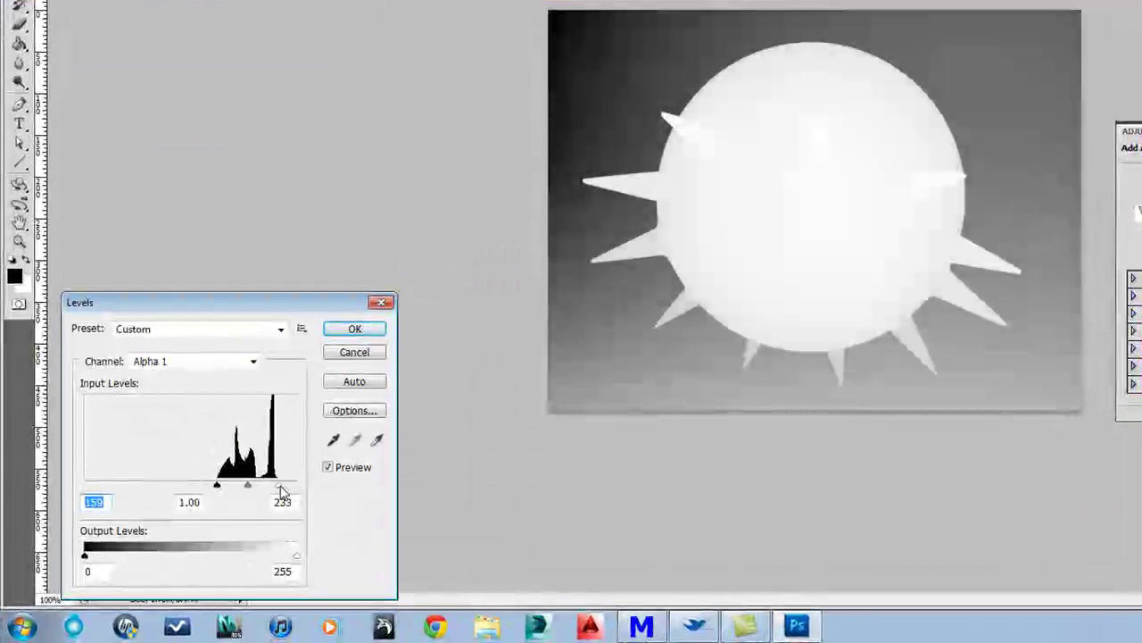
left_click_drag(280, 492, 280, 492)
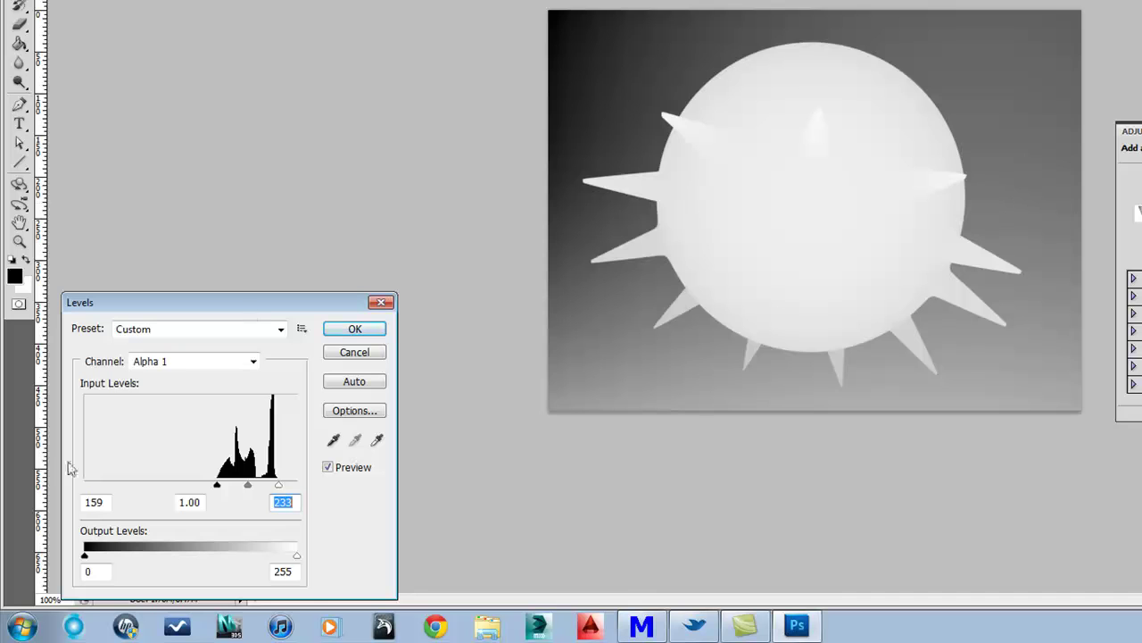
left_click_drag(215, 487, 231, 482)
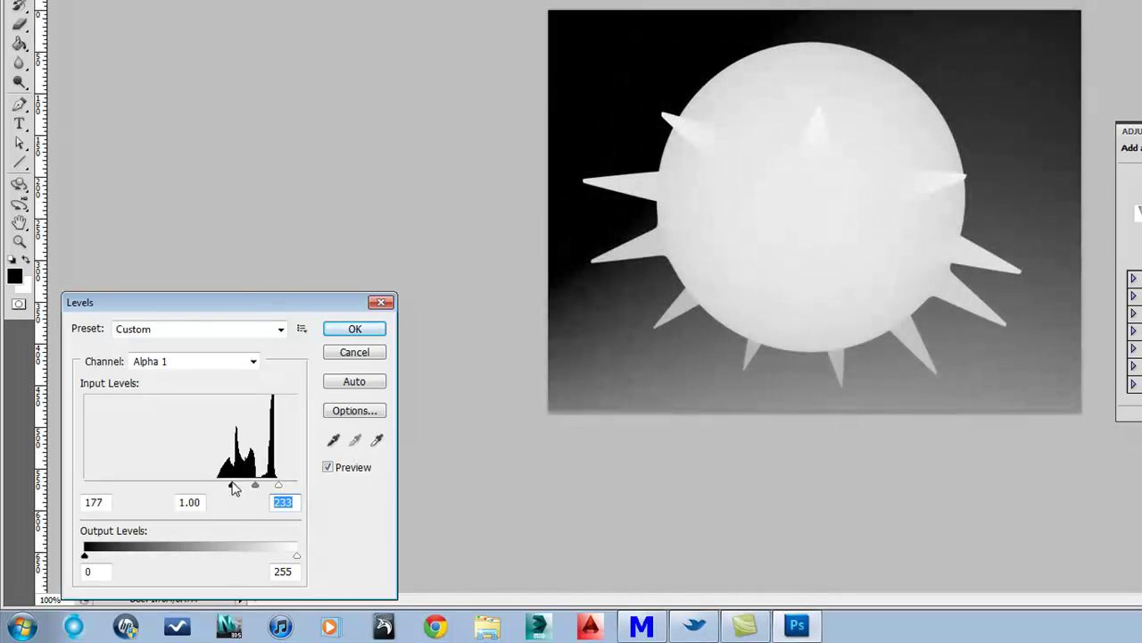
left_click_drag(232, 486, 254, 480)
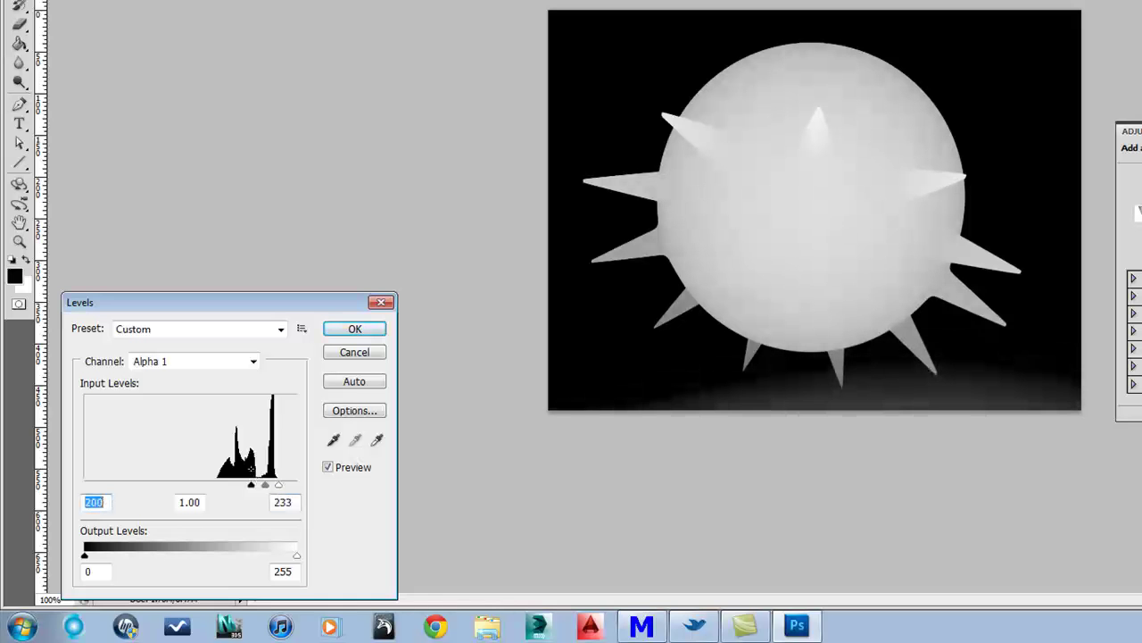
left_click(371, 330)
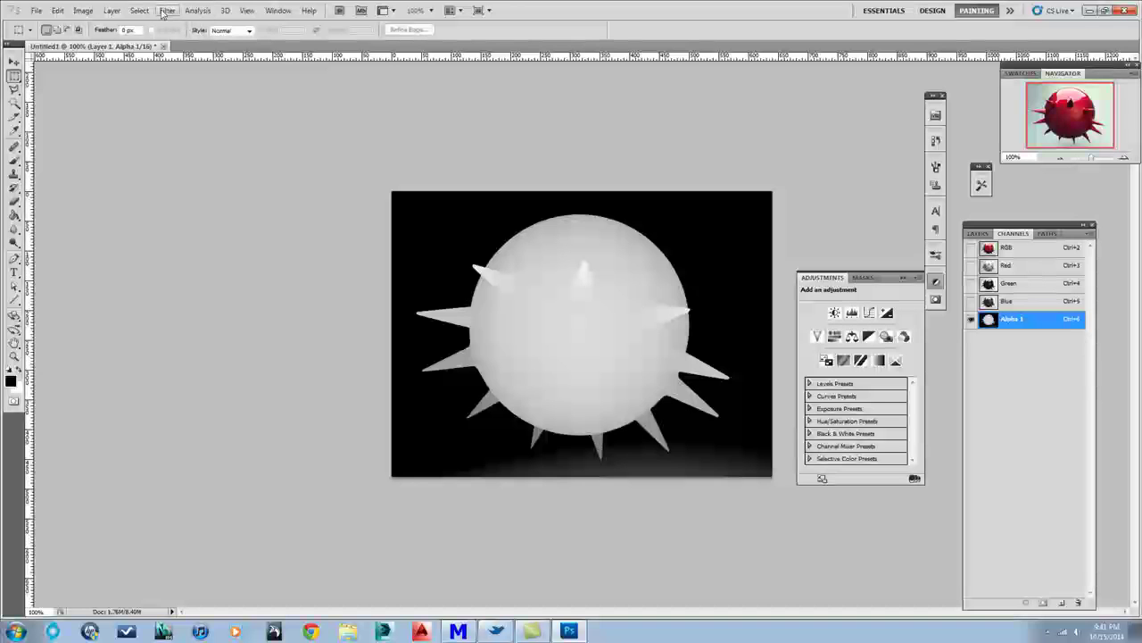
- Show the RGB channels again, hide Alpha 1 and return to the layer stack
left_click(971, 247)
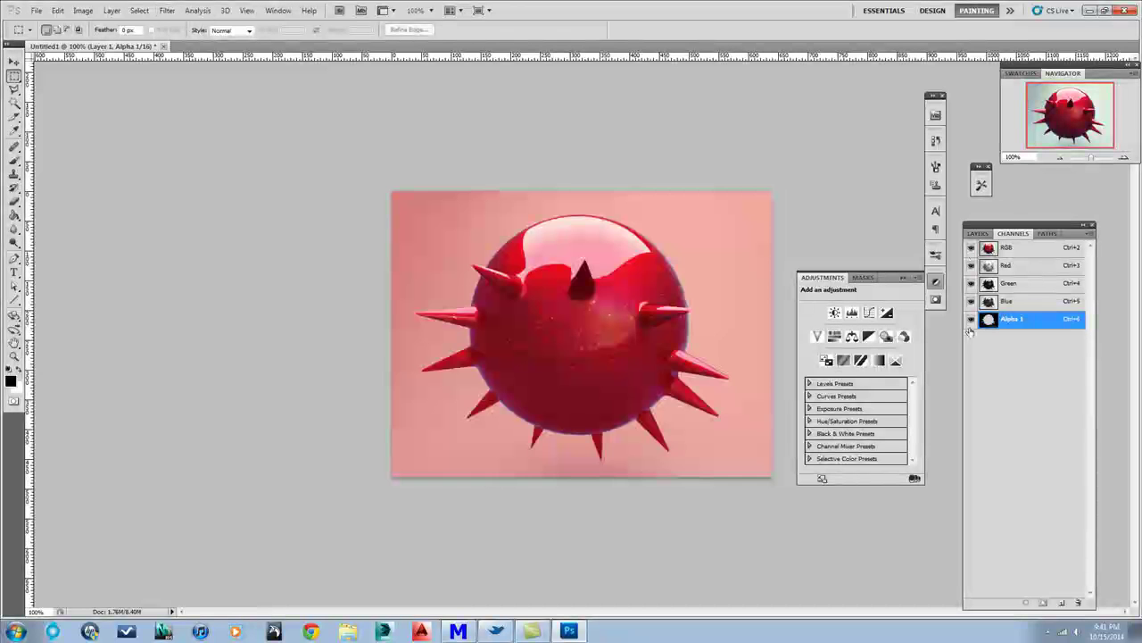
left_click(971, 319)
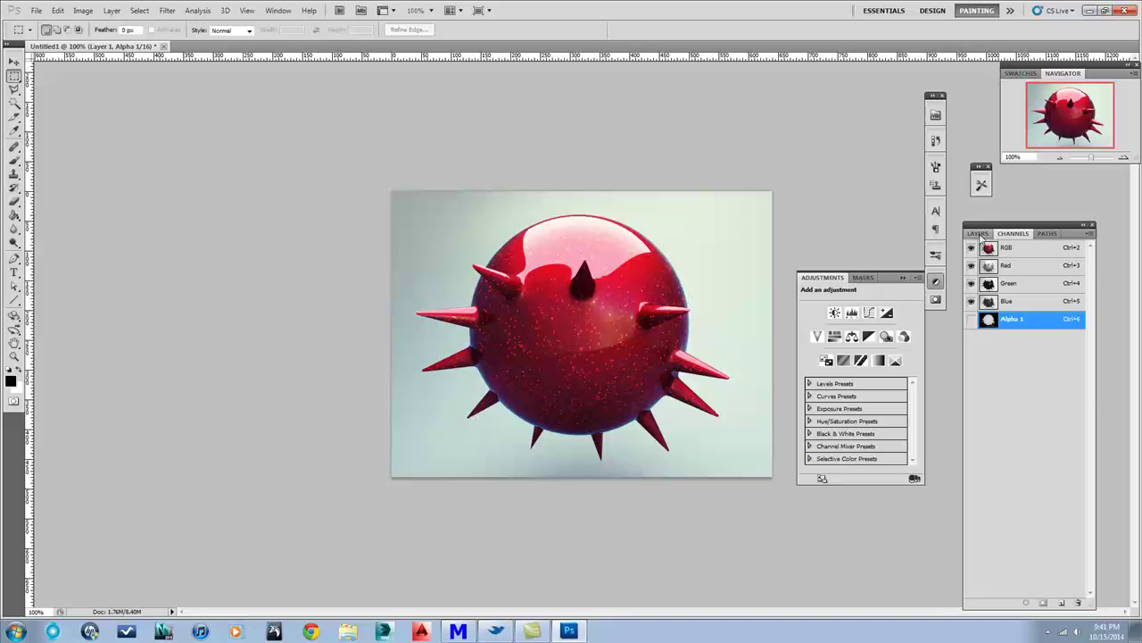
left_click(978, 233)
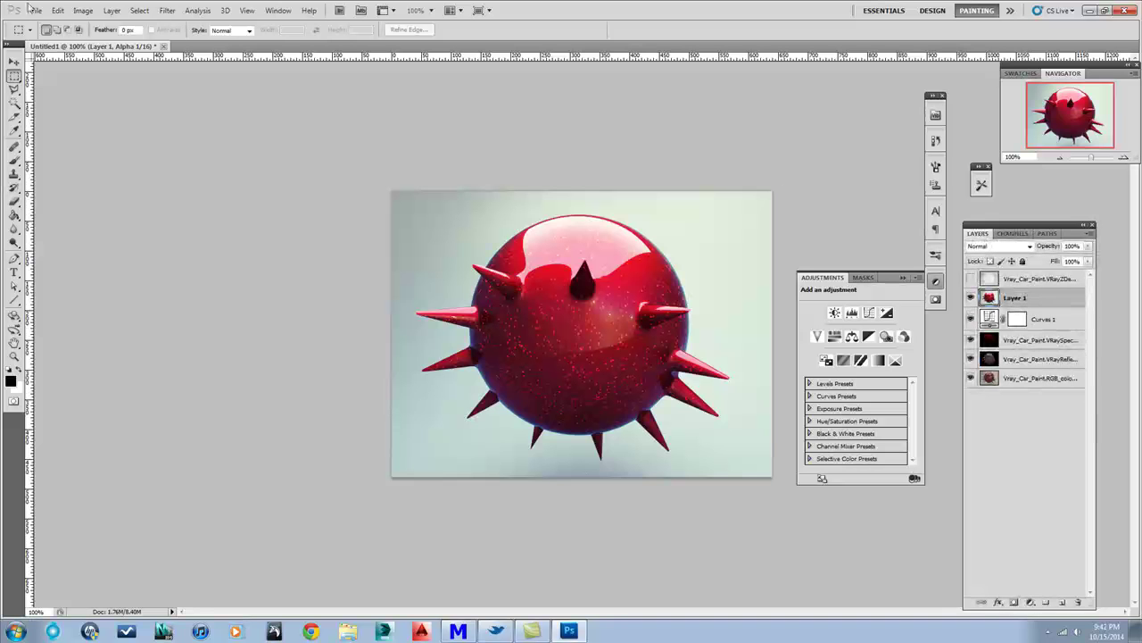
left_click(167, 11)
mouse_move(185, 122)
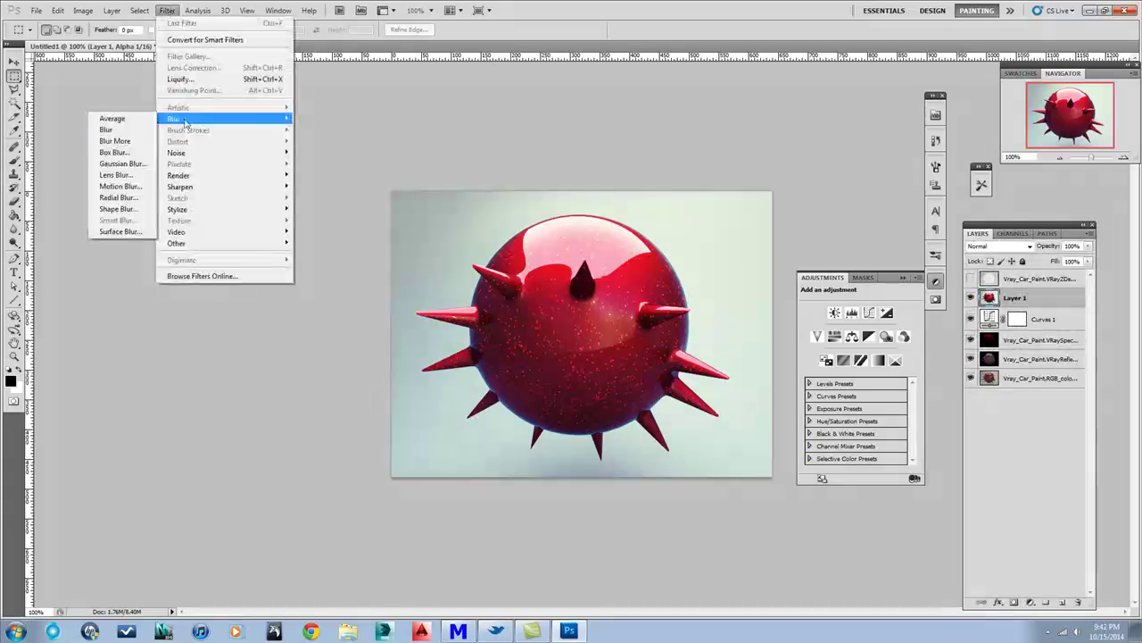
left_click(116, 175)
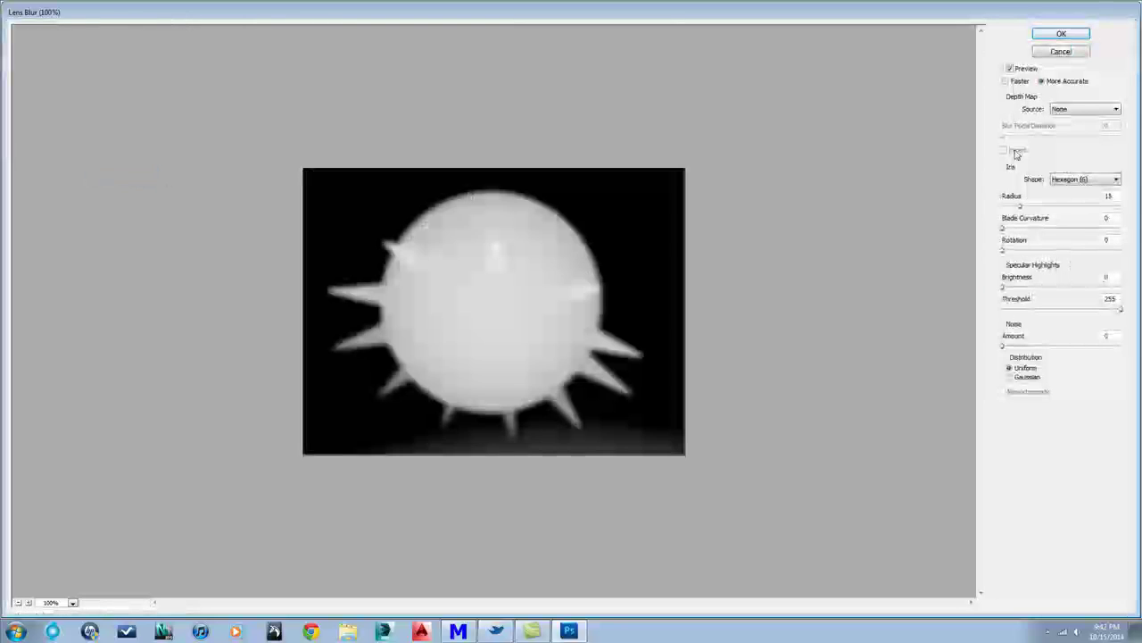
left_click(1058, 52)
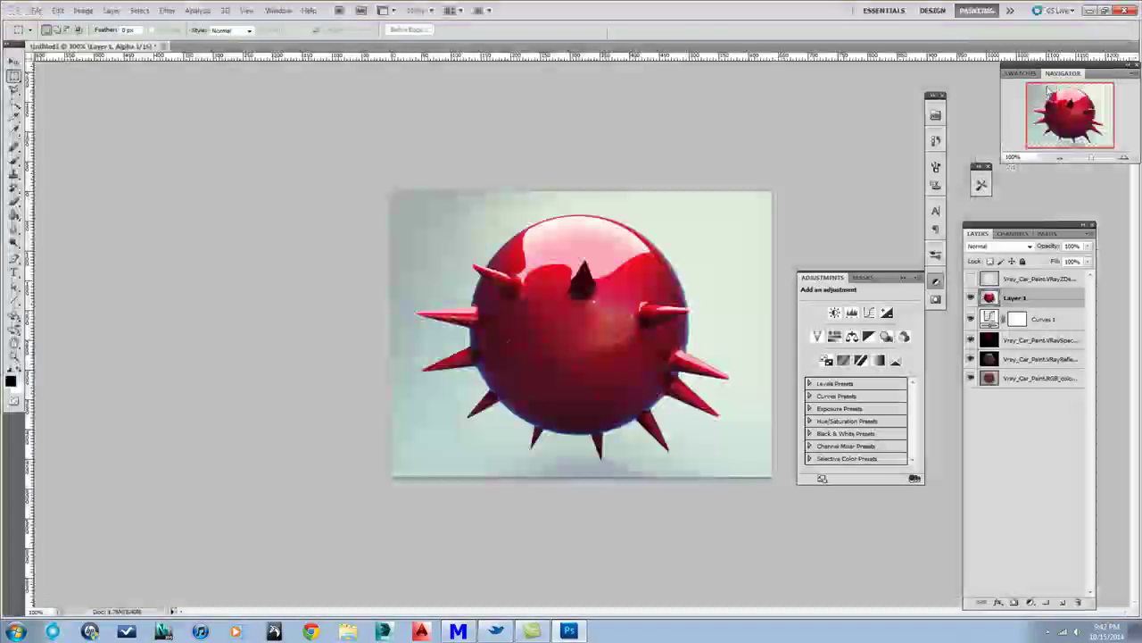
- Make the RGB composite channel the active editing target for the merged Layer 1
left_click(1014, 235)
left_click(1011, 249)
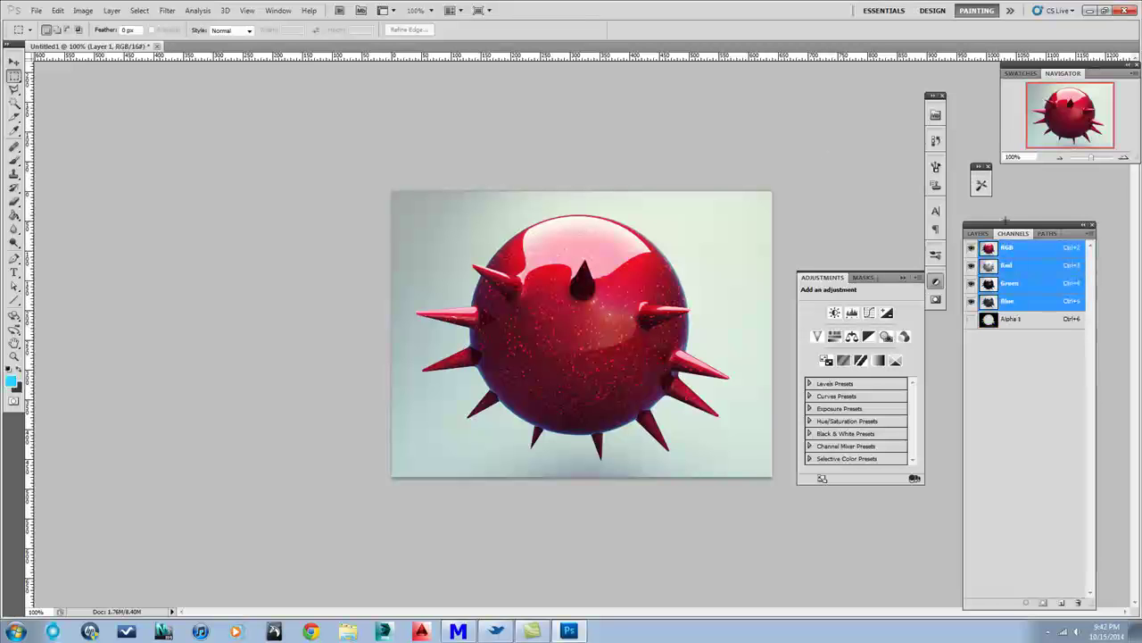
left_click(978, 234)
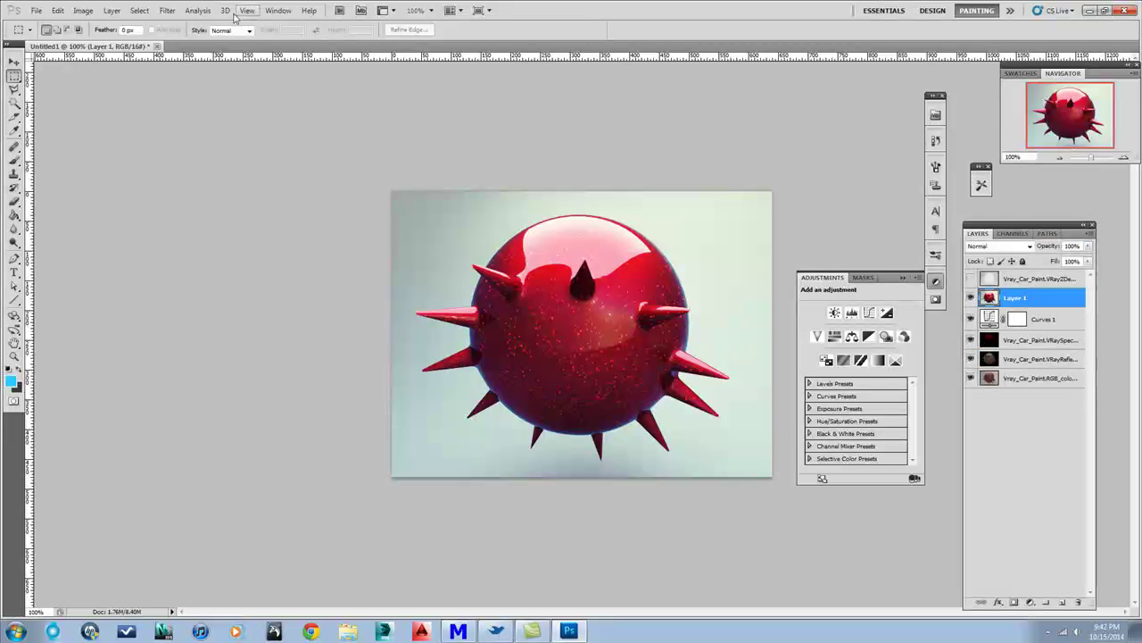
- Start a Lens Blur on Layer 1 using Alpha 1 as the depth map source, with the depth map inverted
left_click(167, 10)
mouse_move(218, 120)
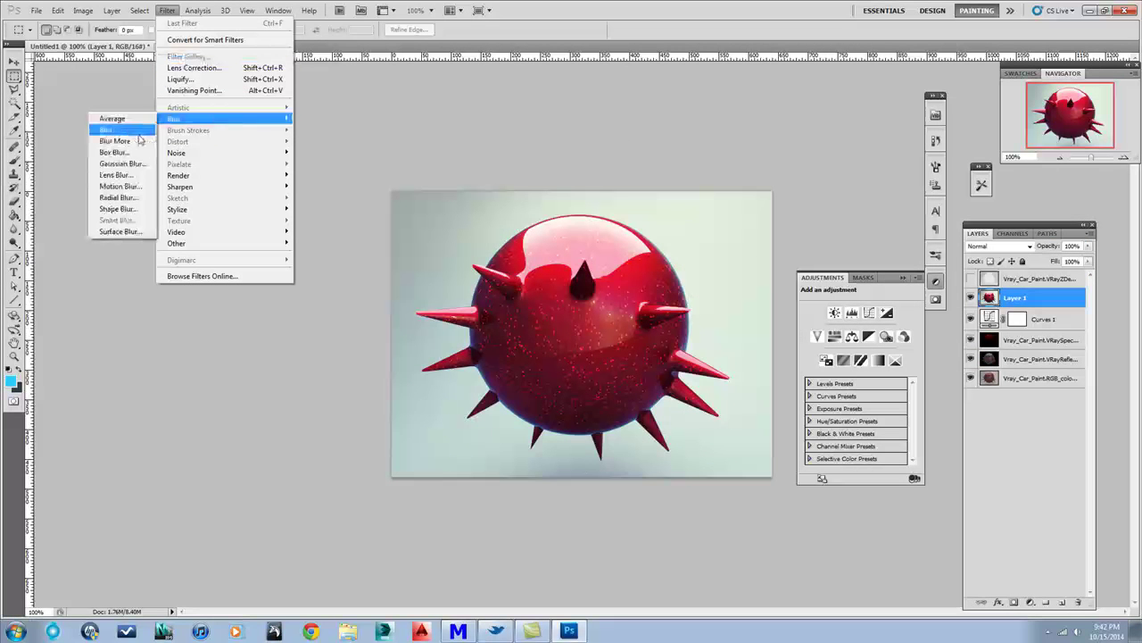
left_click(134, 176)
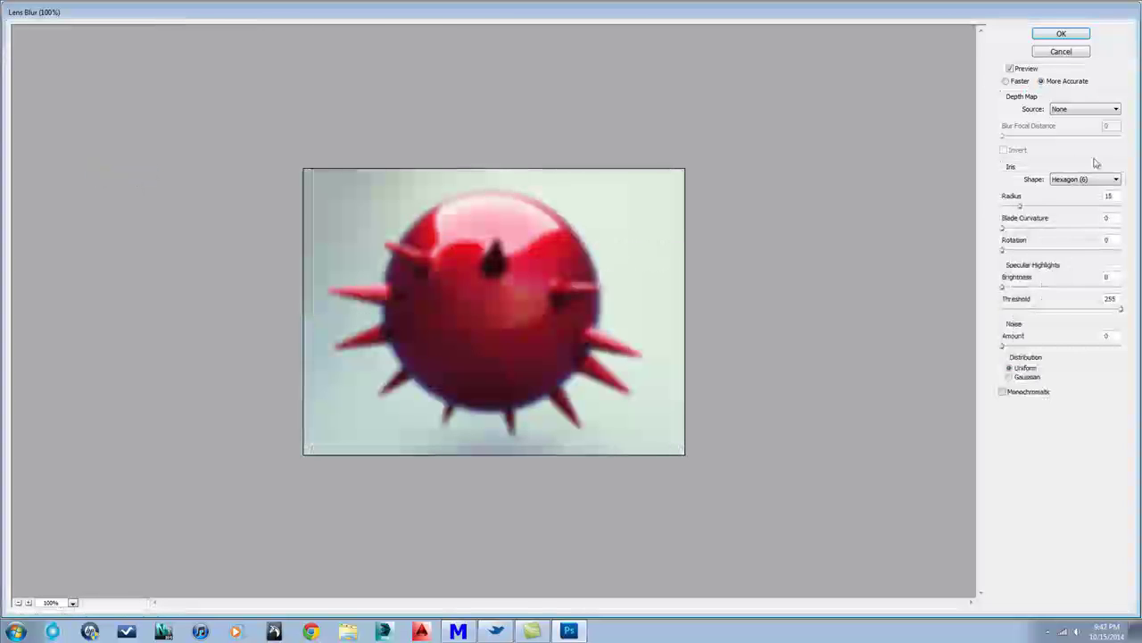
left_click(1080, 110)
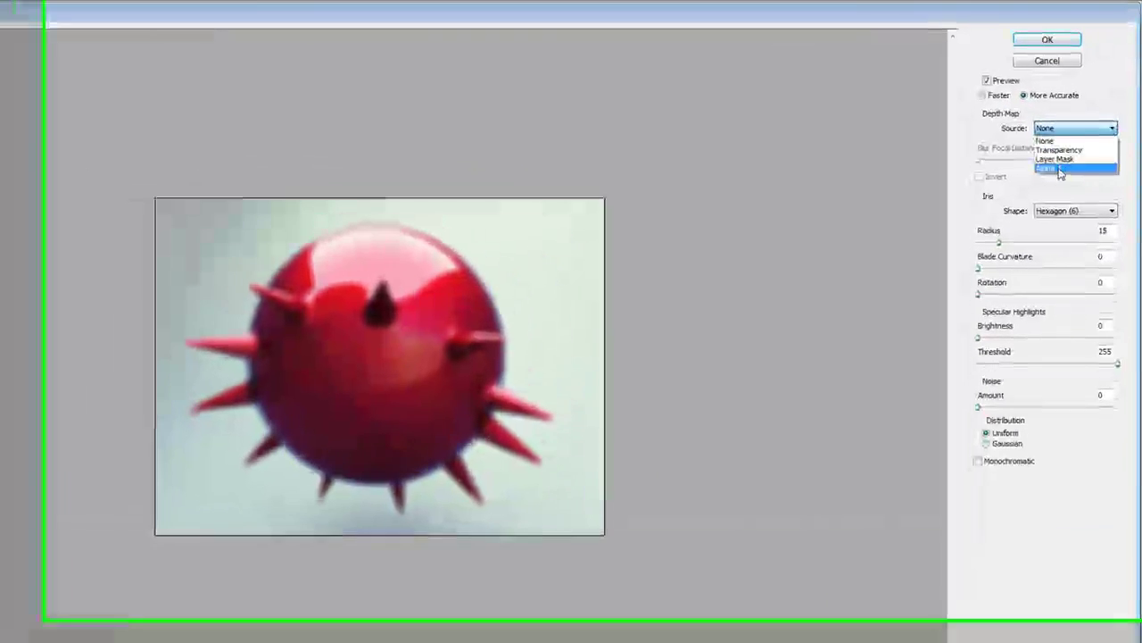
left_click(1062, 145)
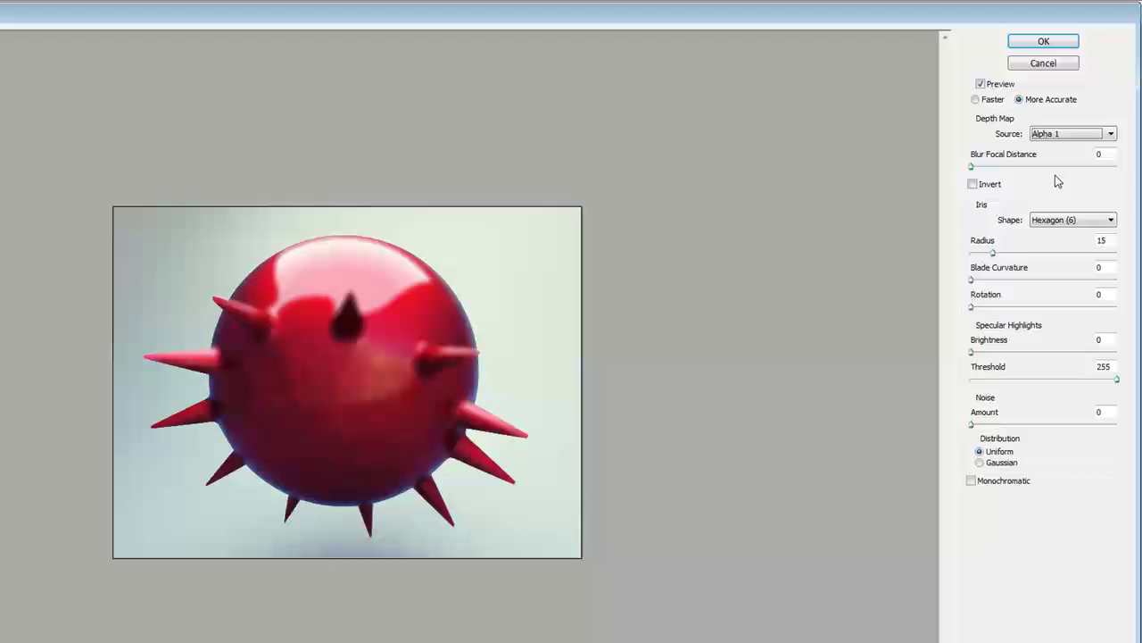
left_click(973, 185)
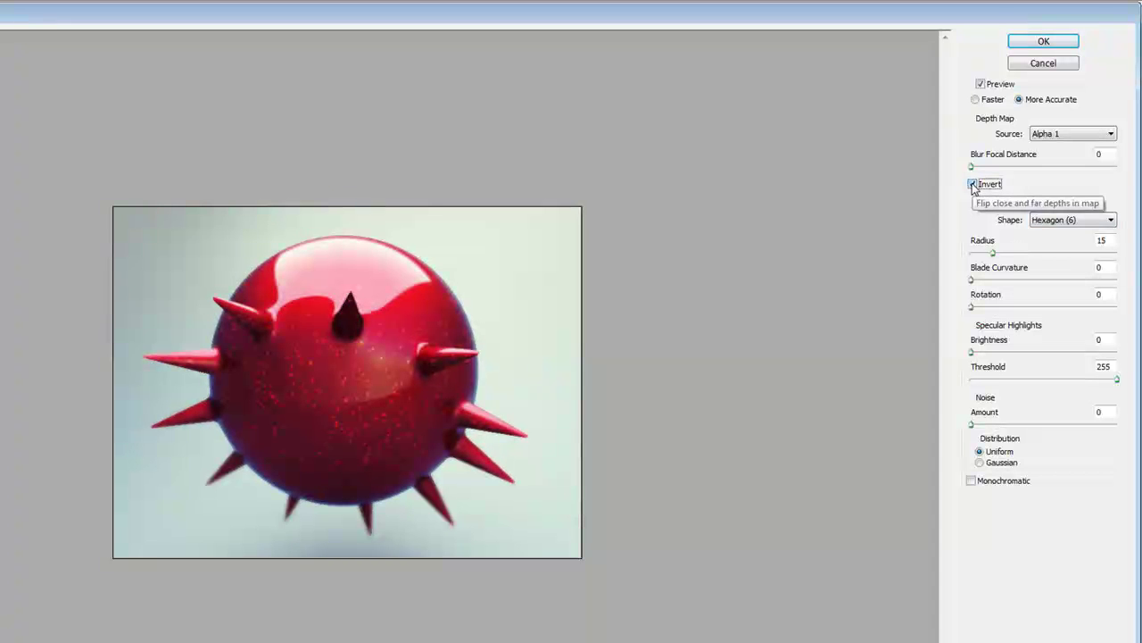
- Try an iris radius of 23 and a specular highlight brightness of 48, and return the brightness to 0
left_click_drag(994, 254, 1007, 256)
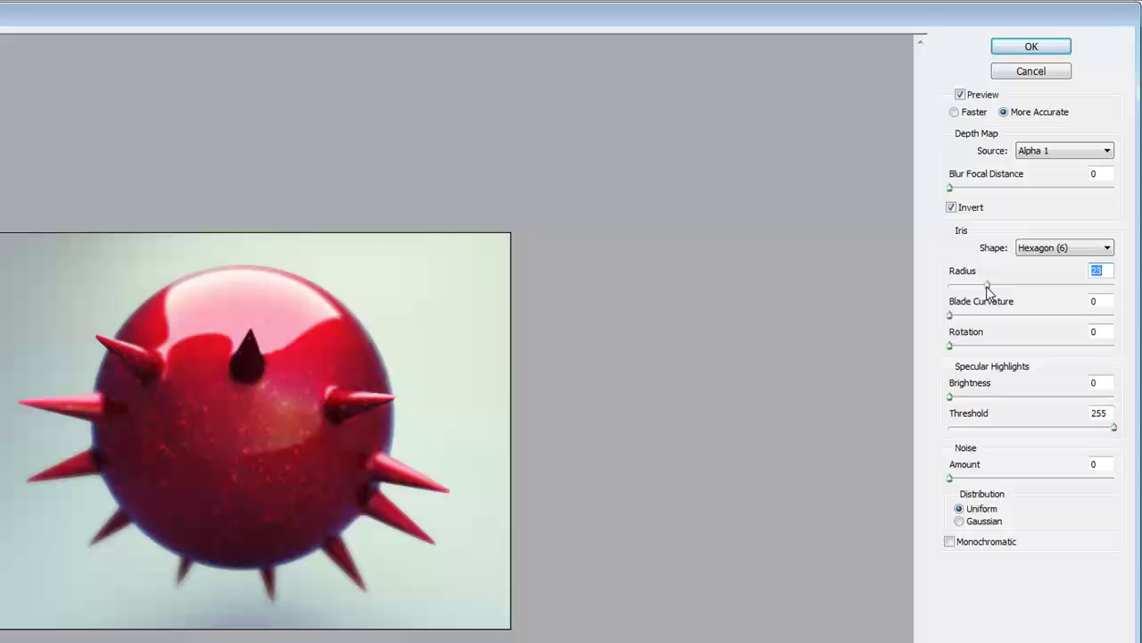
left_click_drag(951, 396, 1030, 401)
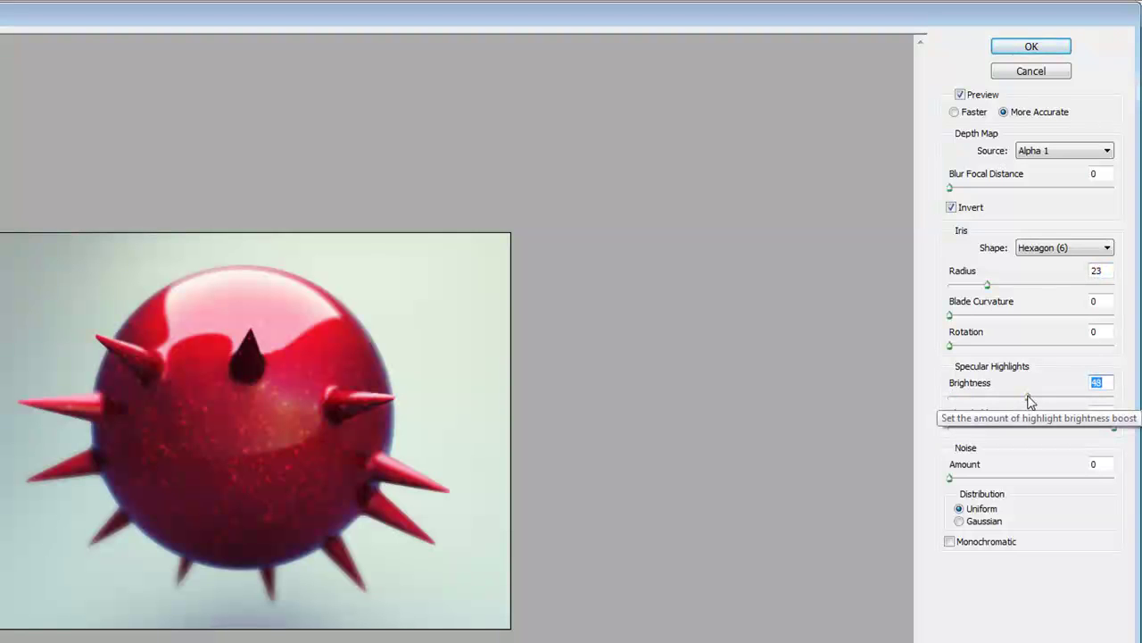
left_click_drag(1031, 401, 949, 399)
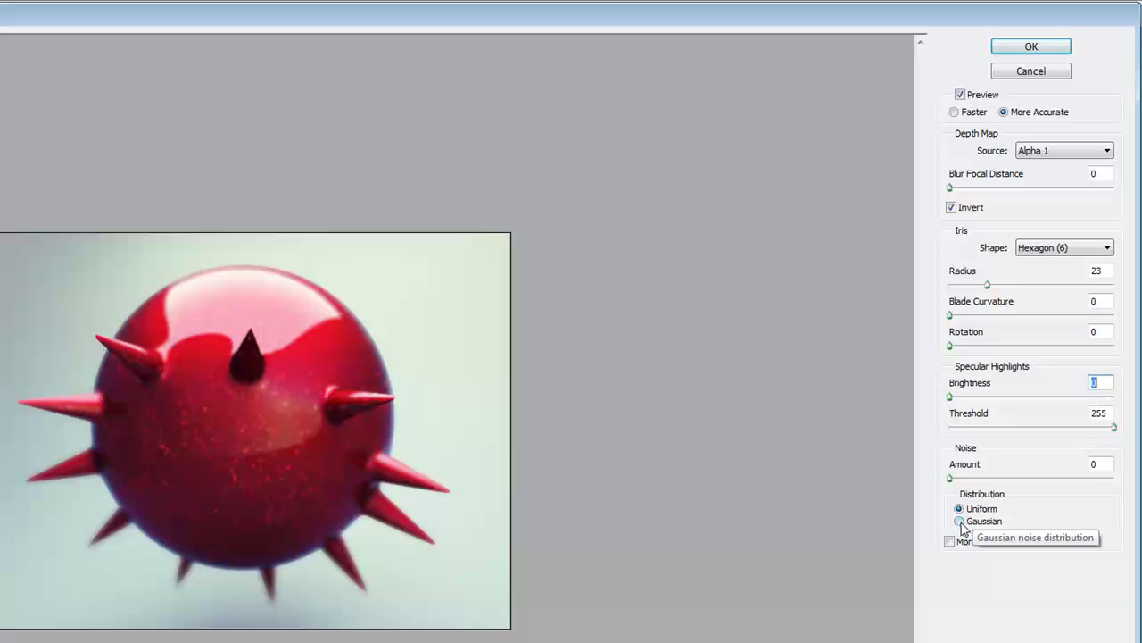
- Set the Lens Blur iris radius to 15 and apply the filter to Layer 1
left_click(987, 284)
left_click_drag(987, 285, 974, 286)
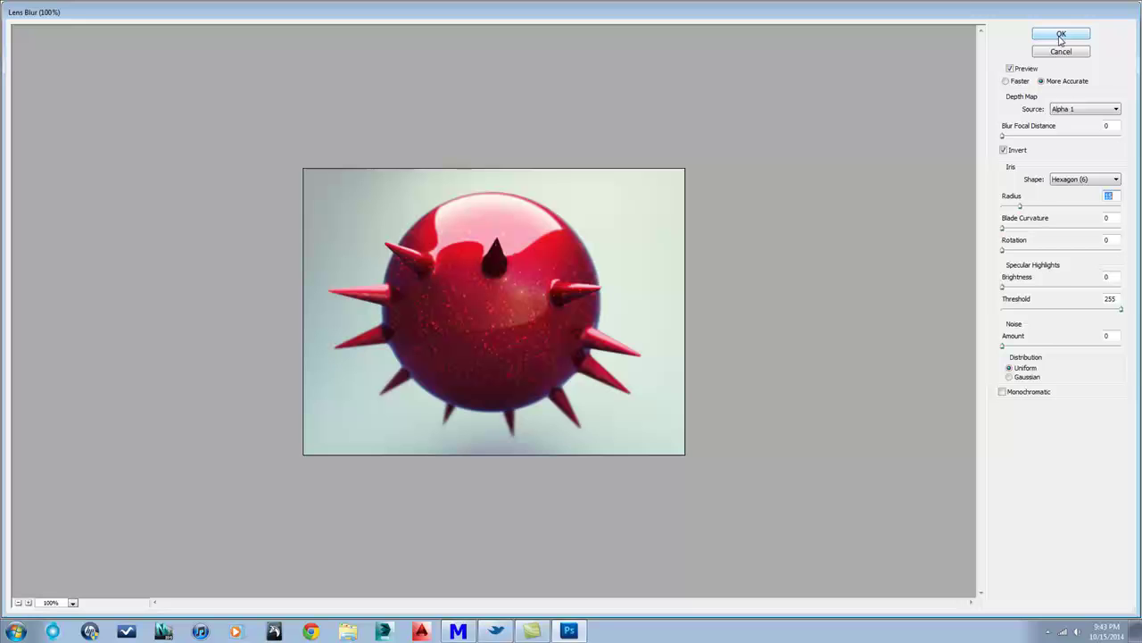
left_click(1061, 35)
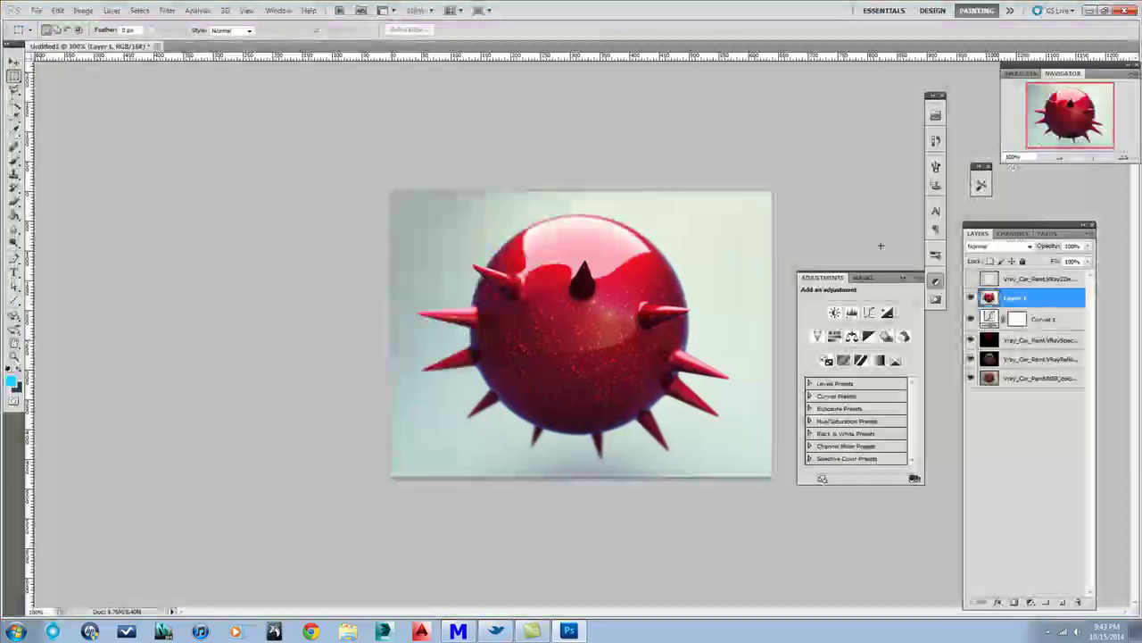
- Enlarge the view to 200% and inspect the depth-blurred image in full-screen mode
left_click(1124, 158)
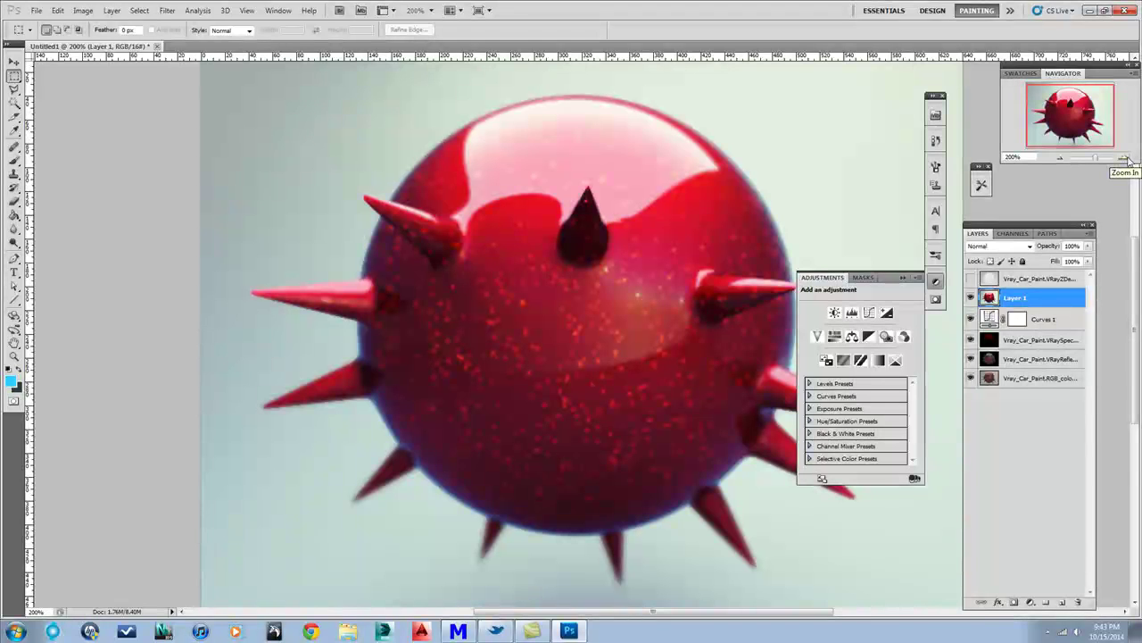
key("f")
key("f")
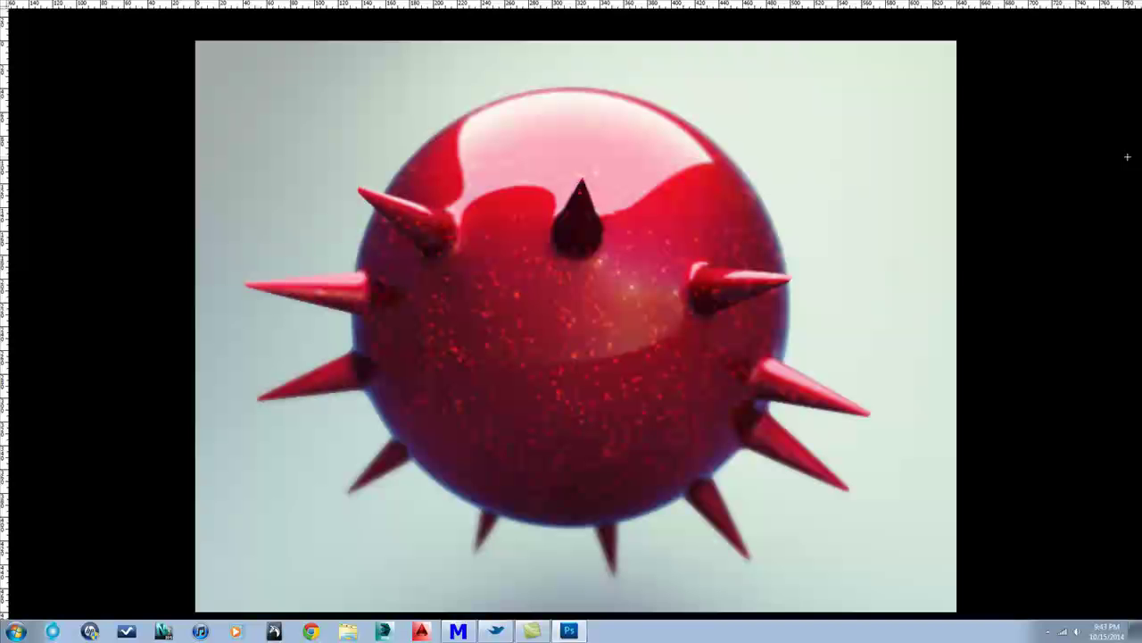
key("f")
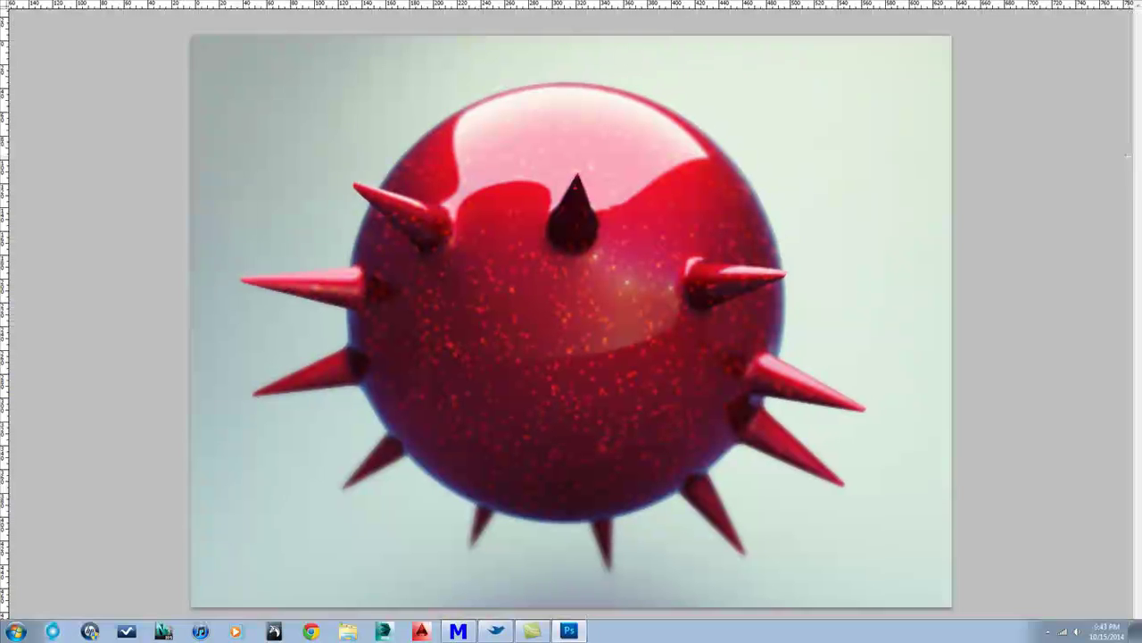
- Apply a custom Lens Correction to Layer 1 with the red/cyan fringe at -56.35 and the vignette amount at -63
left_click(167, 9)
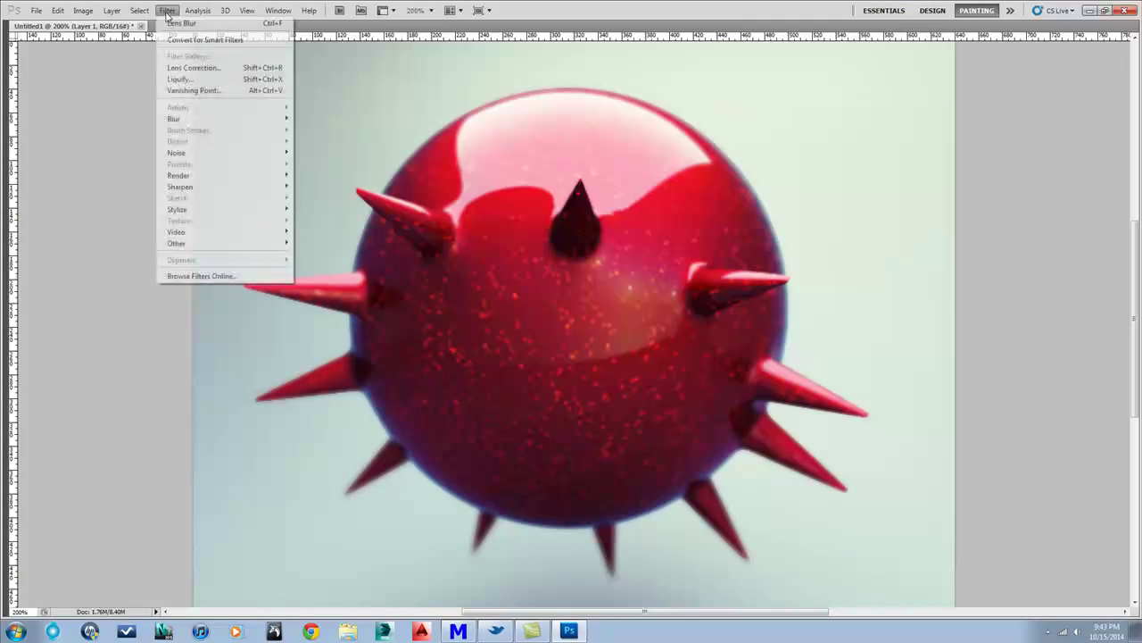
left_click(192, 68)
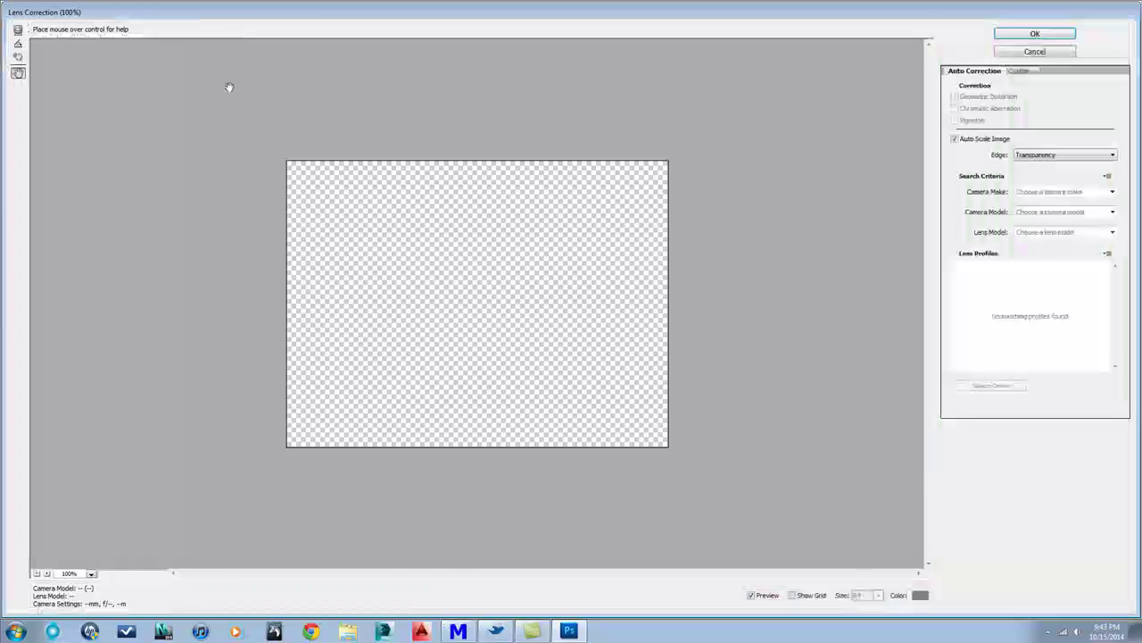
left_click(1026, 71)
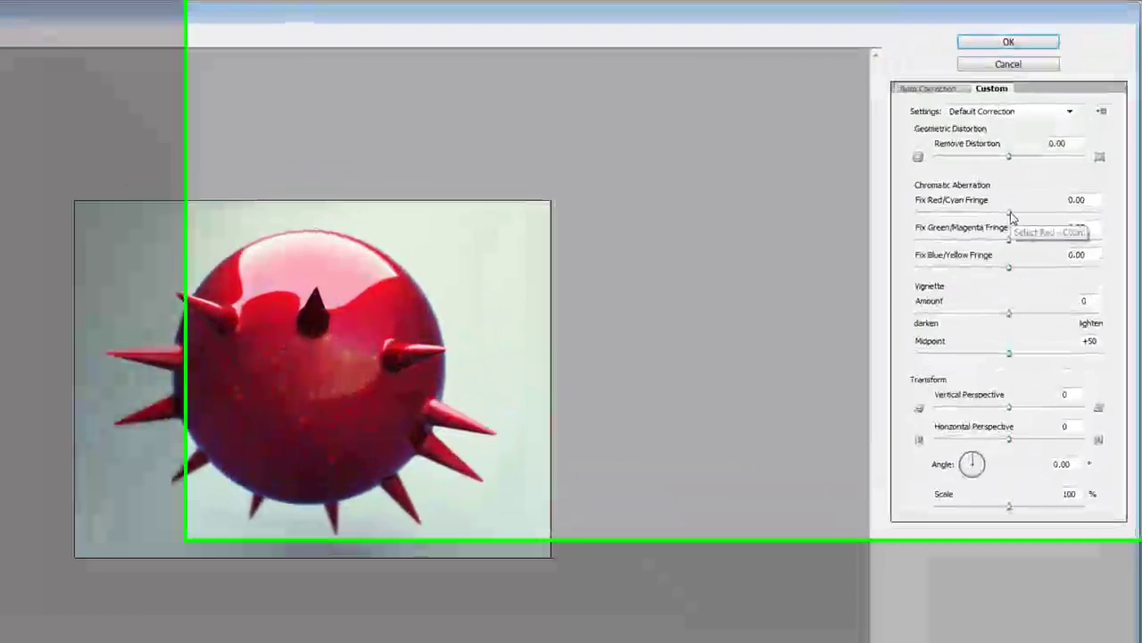
left_click_drag(1011, 217, 950, 214)
mouse_move(912, 257)
left_mouse_down()
mouse_move(1058, 254)
mouse_move(866, 255)
mouse_move(921, 255)
left_mouse_up()
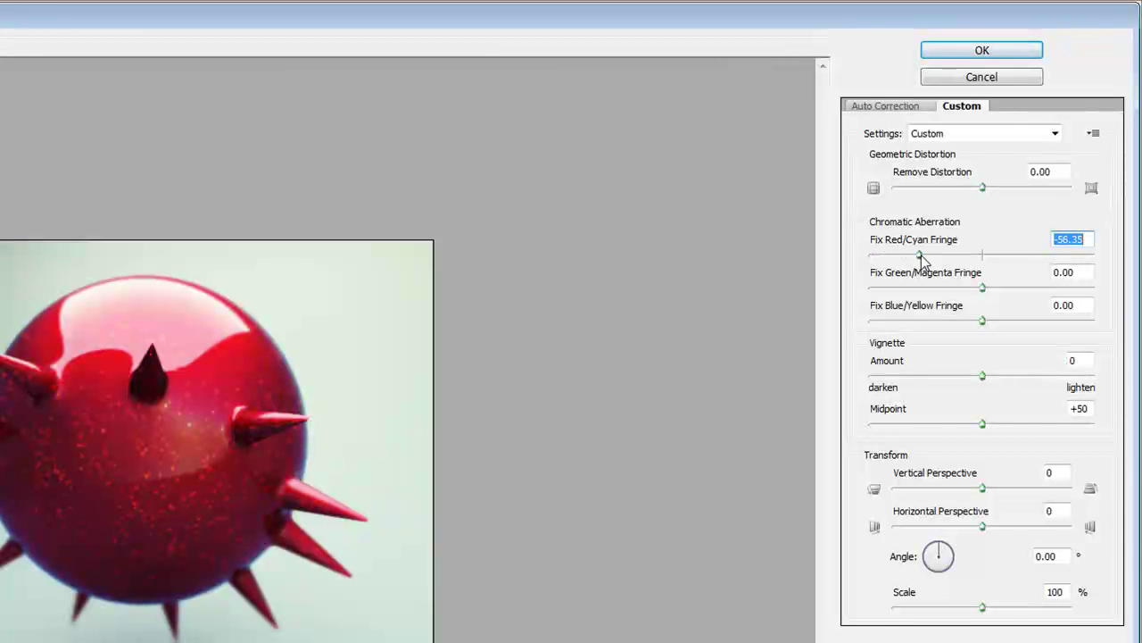
left_click_drag(982, 379, 912, 386)
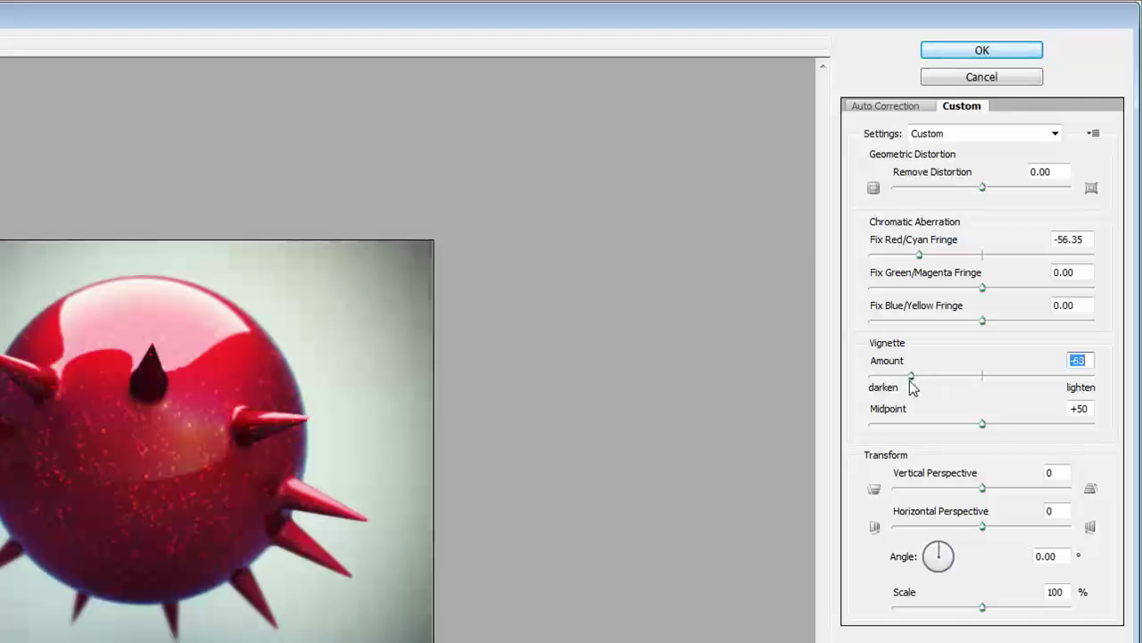
left_click(993, 52)
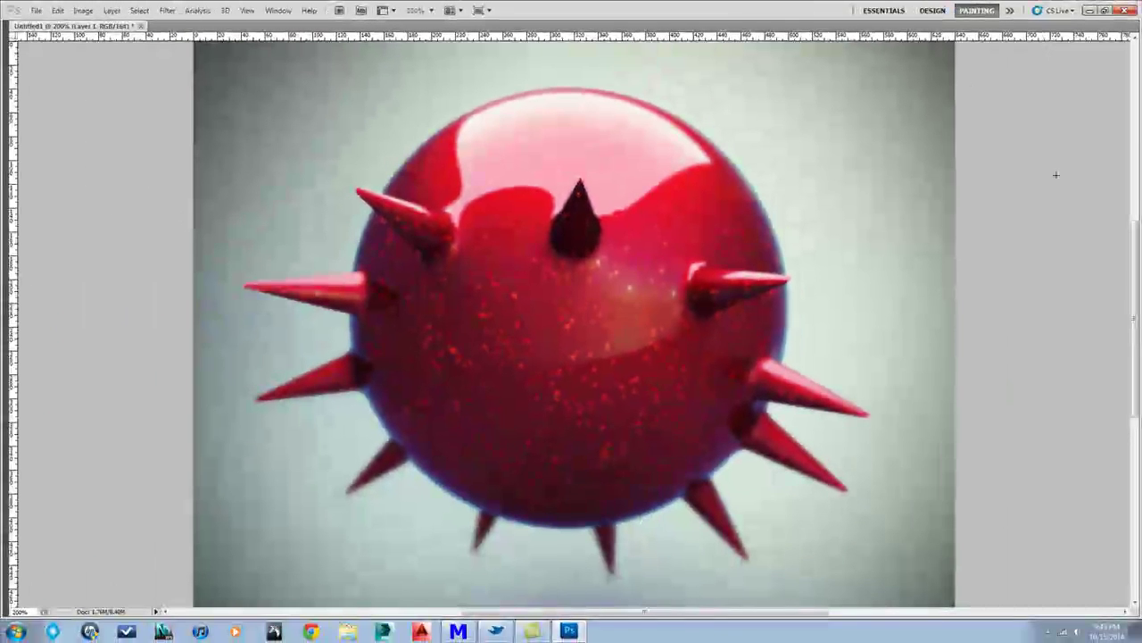